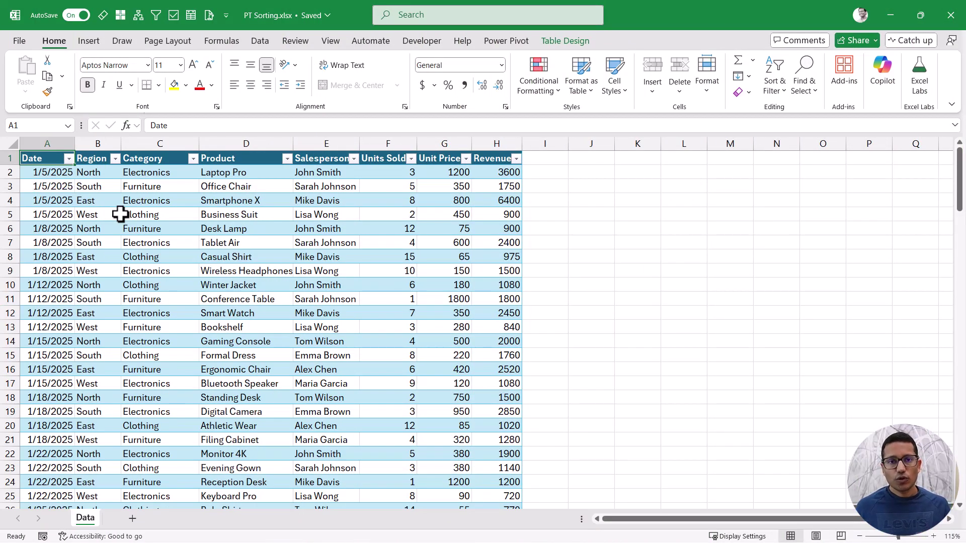
pyautogui.click(151, 204)
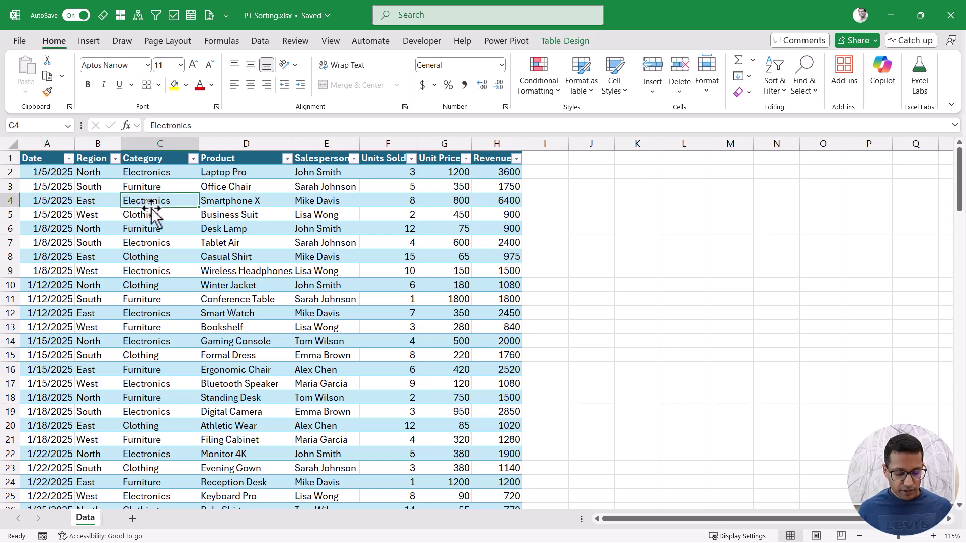
pyautogui.press('alt')
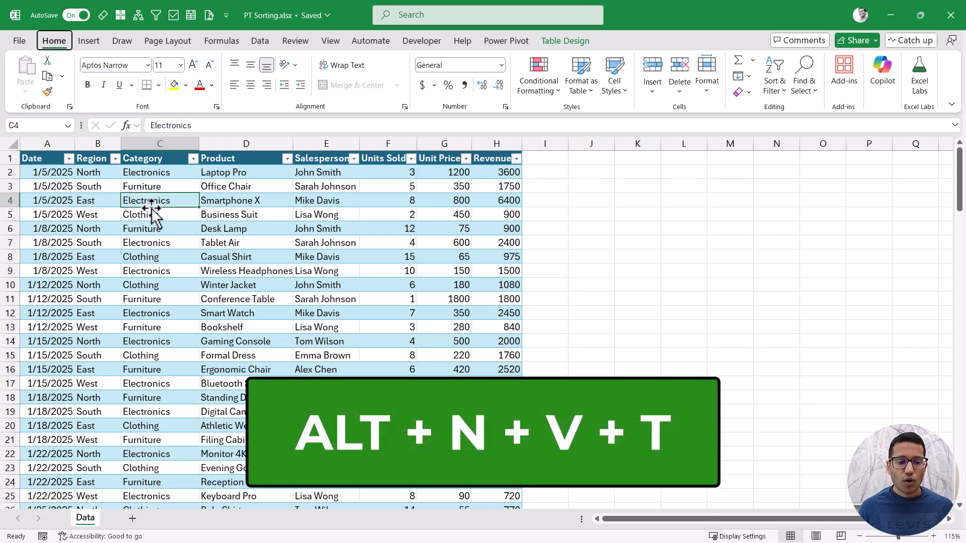
pyautogui.press('n')
pyautogui.press('v')
pyautogui.press('t')
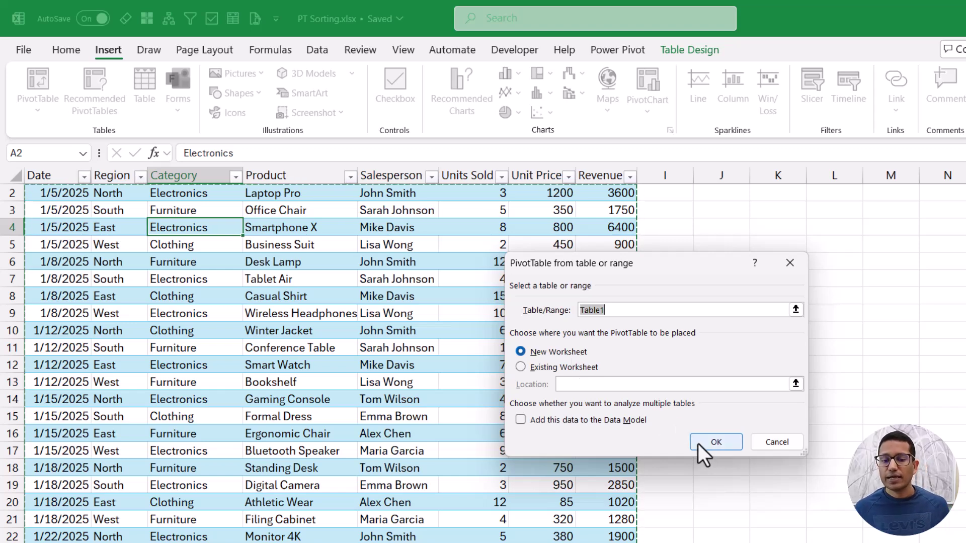
pyautogui.press('Escape')
pyautogui.scroll(1, 317, 357)
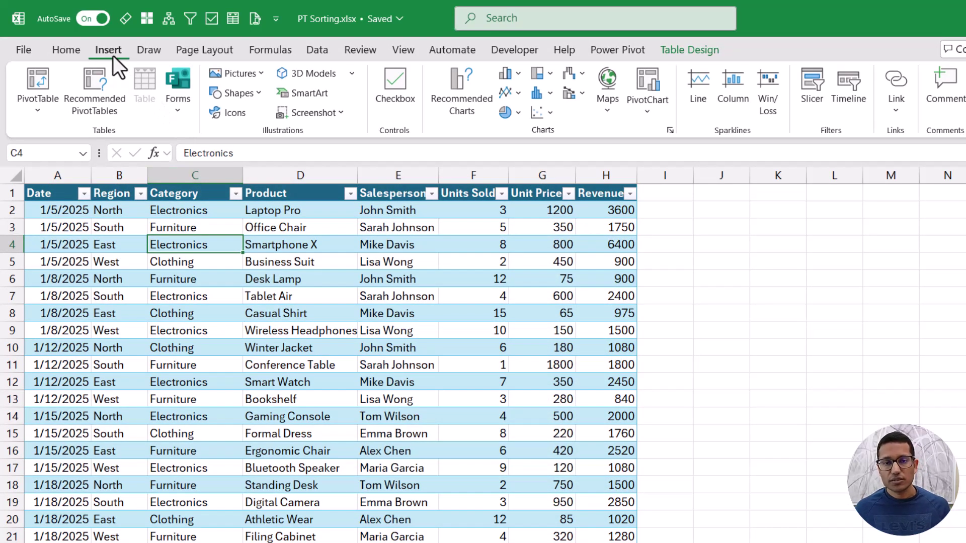
# Insert a PivotTable based on Table1 in a new worksheet
pyautogui.click(38, 80)
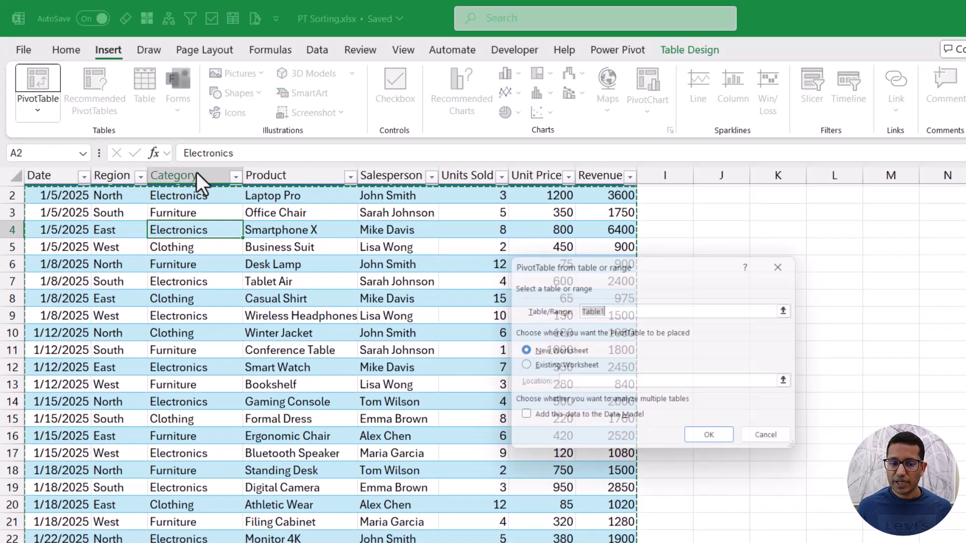
pyautogui.click(707, 438)
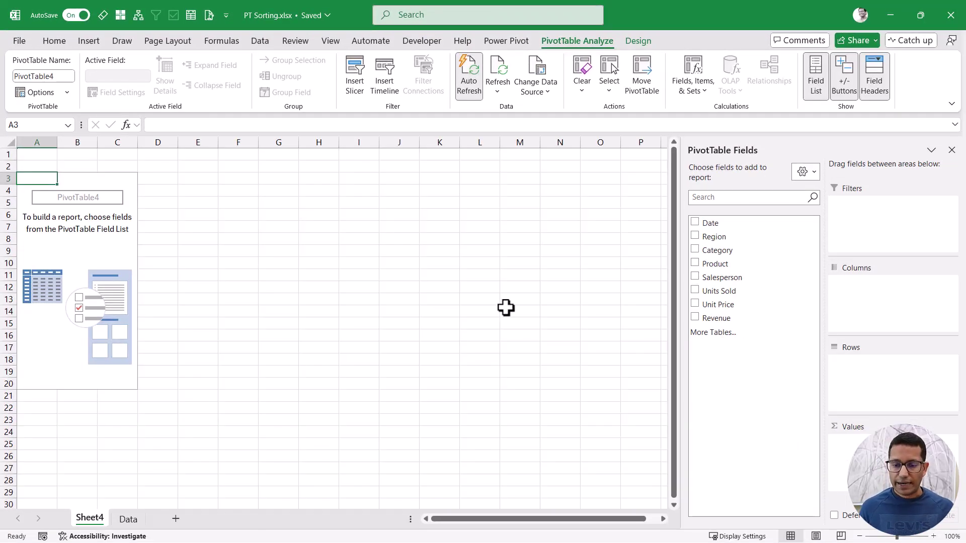
# Build the PivotTable with Salesperson in rows, Category in columns and Revenue summed in values
pyautogui.moveTo(721, 278); pyautogui.dragTo(866, 367)
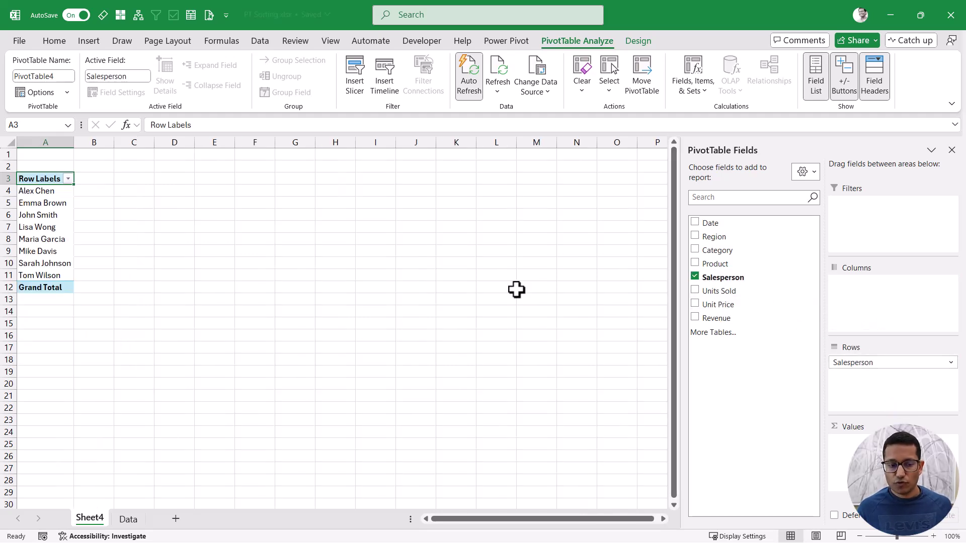
pyautogui.scroll(5, 75, 256)
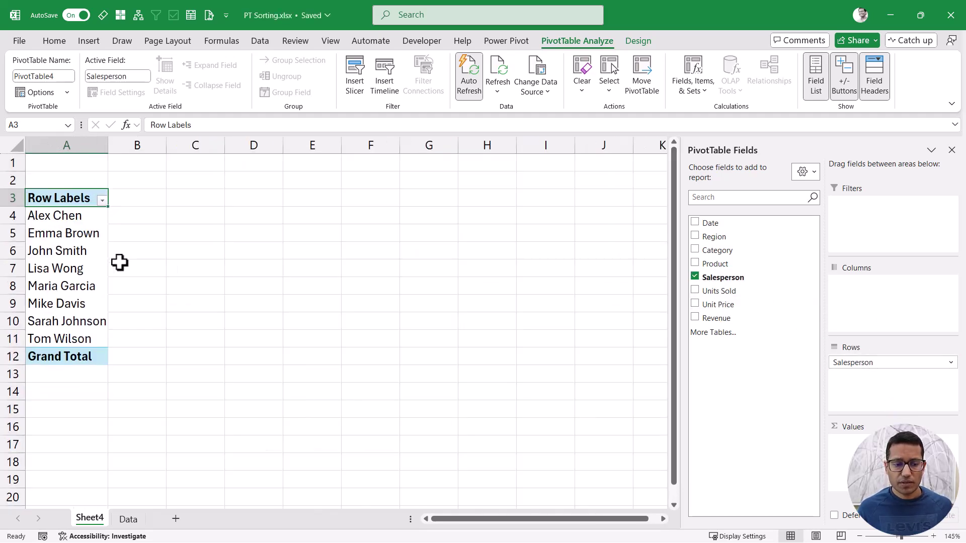
pyautogui.scroll(1, 166, 265)
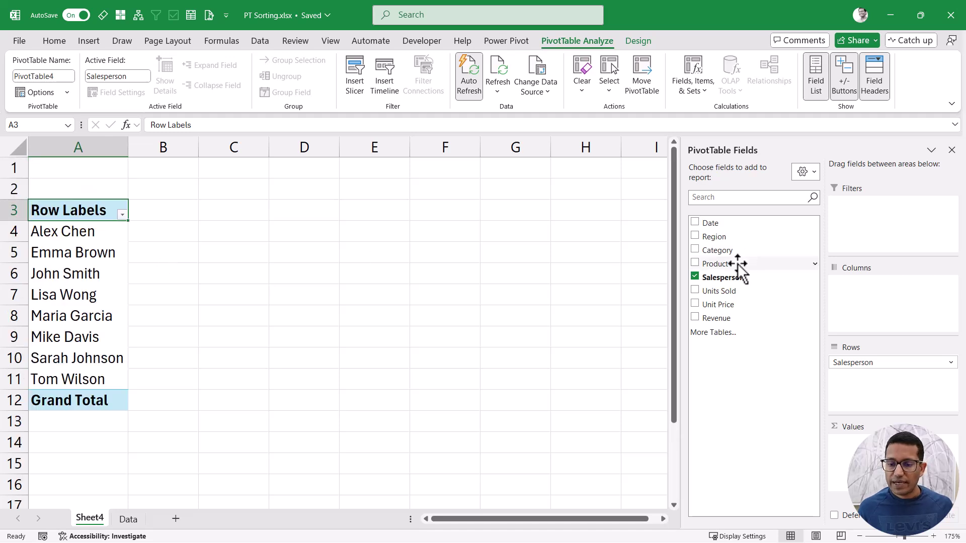
pyautogui.moveTo(724, 251); pyautogui.dragTo(862, 301)
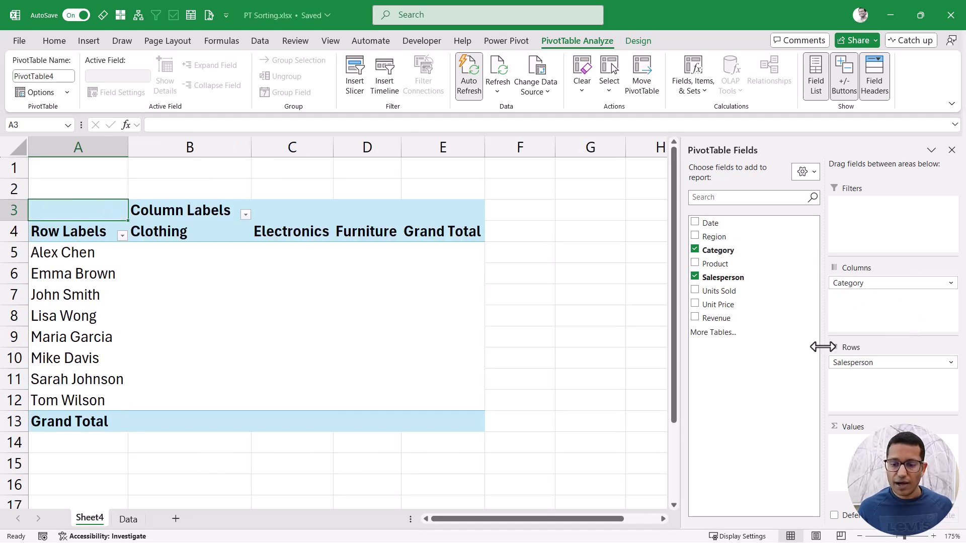
pyautogui.moveTo(719, 318); pyautogui.dragTo(870, 448)
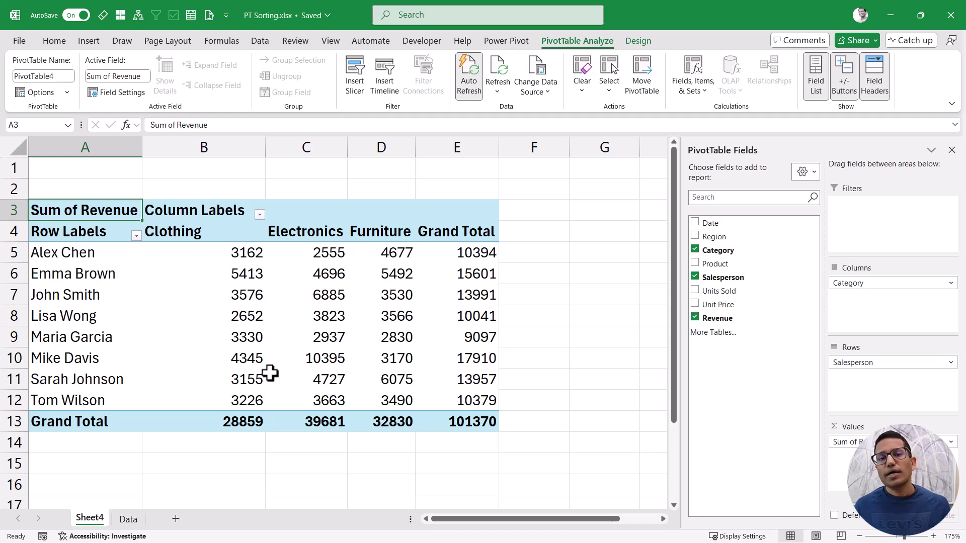
# Examine the row labels, column labels and values areas of the PivotTable
pyautogui.moveTo(270, 373)
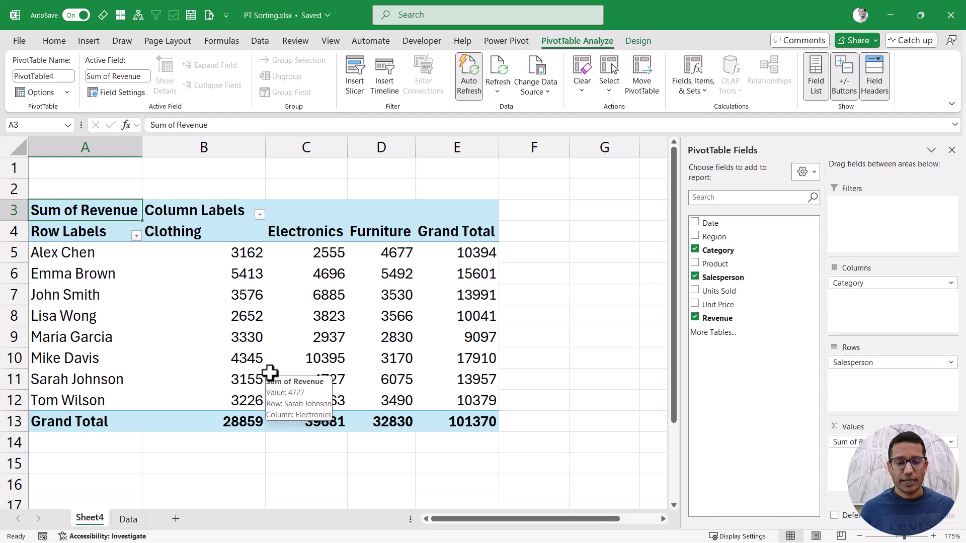
pyautogui.hotkey('alt', 'e')
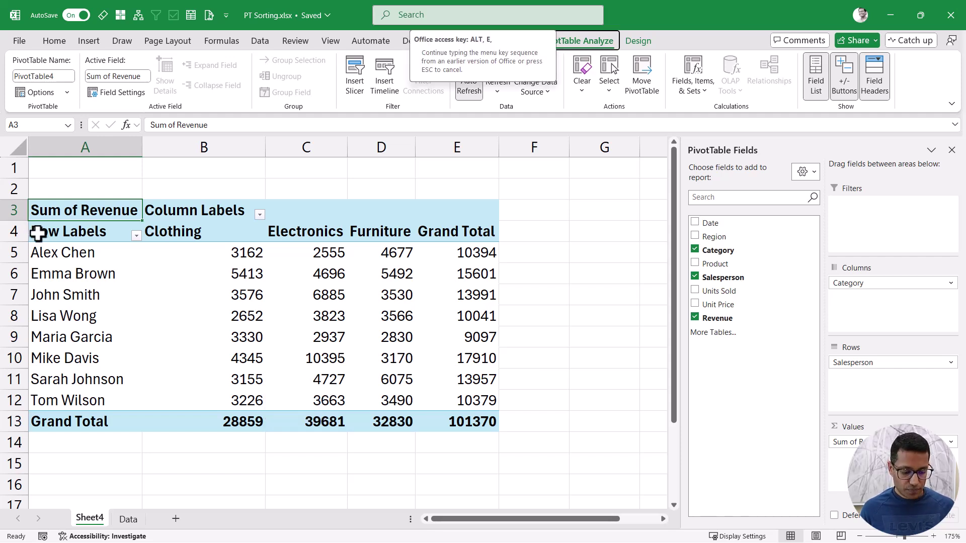
pyautogui.press('Escape')
pyautogui.moveTo(19, 219)
pyautogui.mouseDown()
pyautogui.moveTo(91, 284)
pyautogui.moveTo(145, 438)
pyautogui.mouseUp()
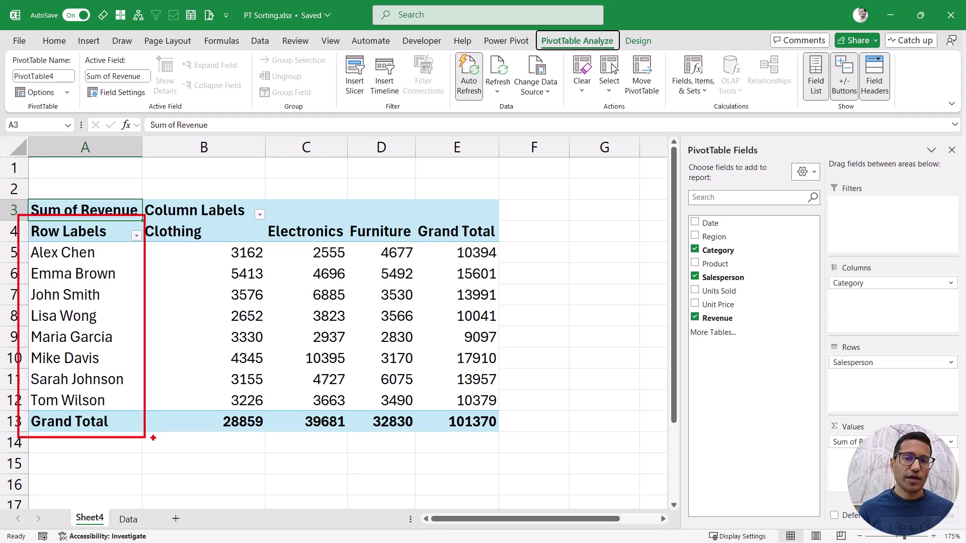
pyautogui.press('Escape')
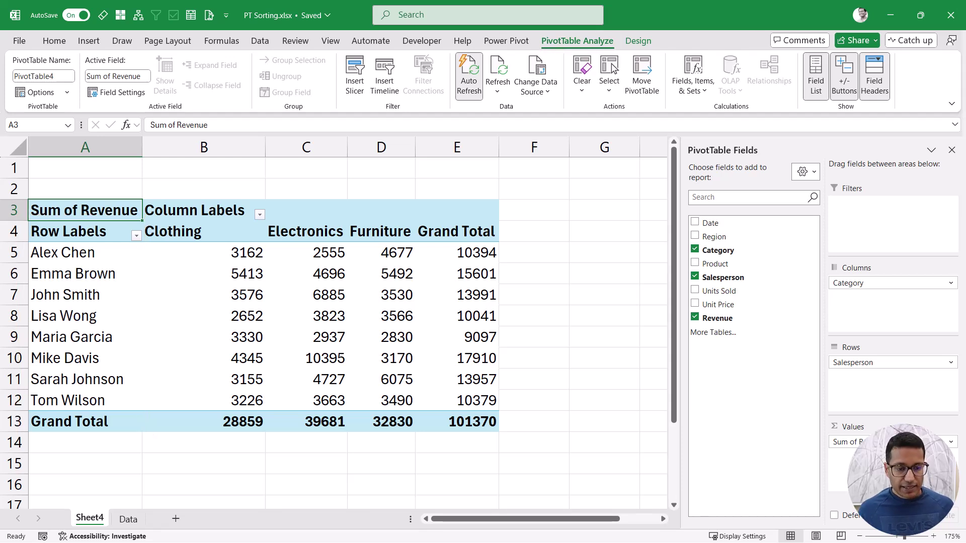
pyautogui.hotkey('alt', 'e')
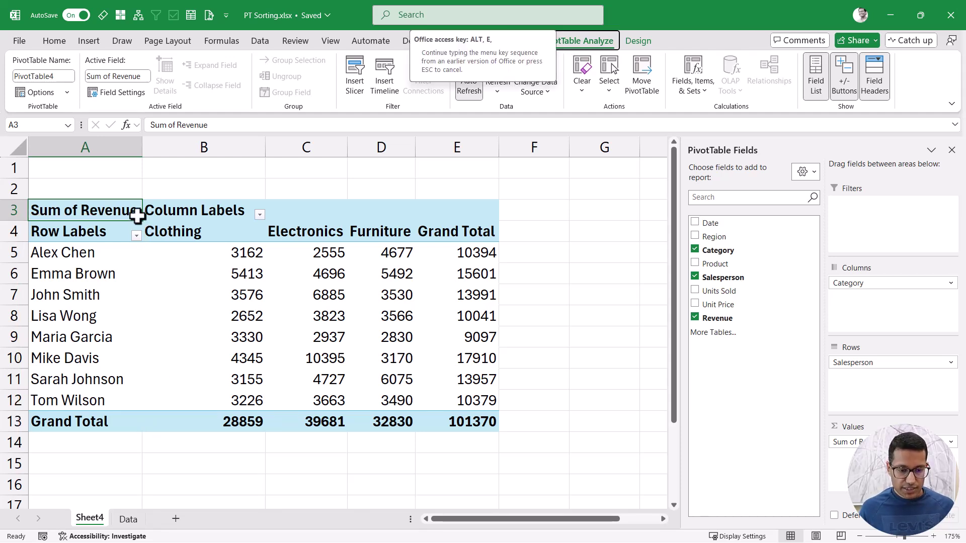
pyautogui.press('Escape')
pyautogui.moveTo(161, 208); pyautogui.dragTo(419, 247)
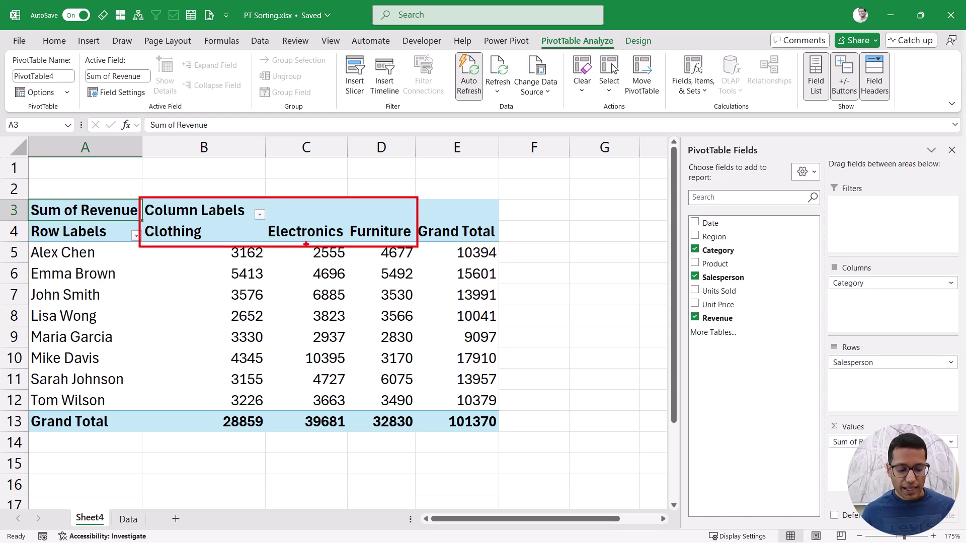
pyautogui.press('e')
pyautogui.moveTo(149, 231)
pyautogui.mouseDown()
pyautogui.moveTo(444, 371)
pyautogui.moveTo(507, 438)
pyautogui.mouseUp()
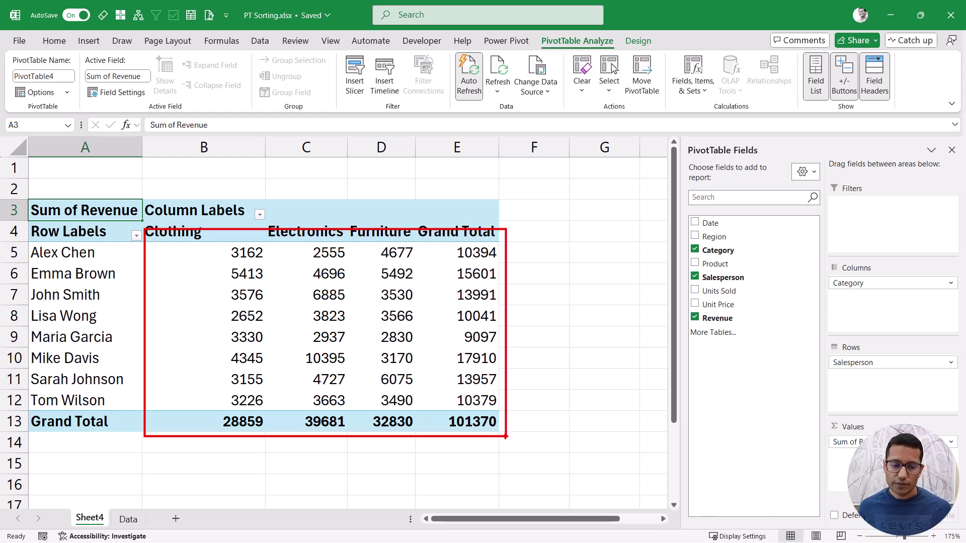
pyautogui.press('e')
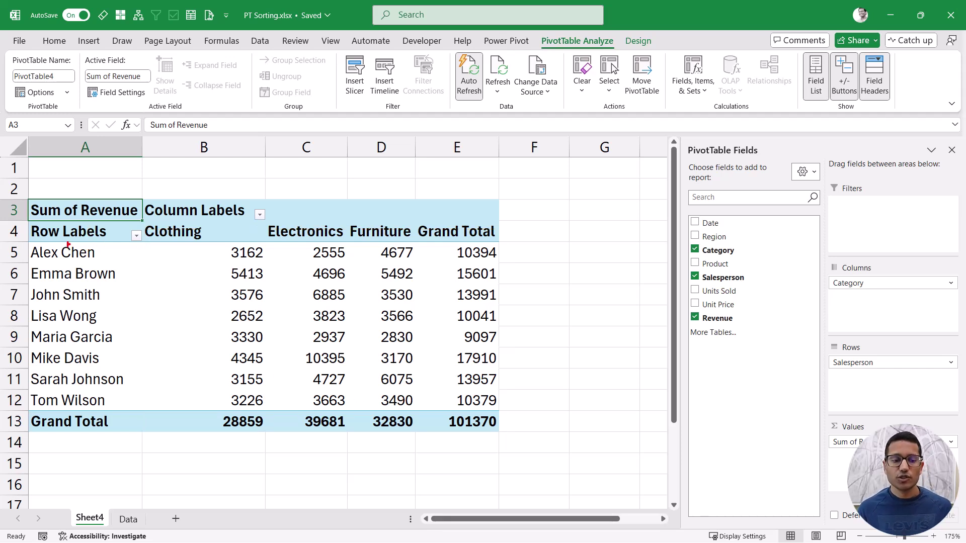
pyautogui.press('Escape')
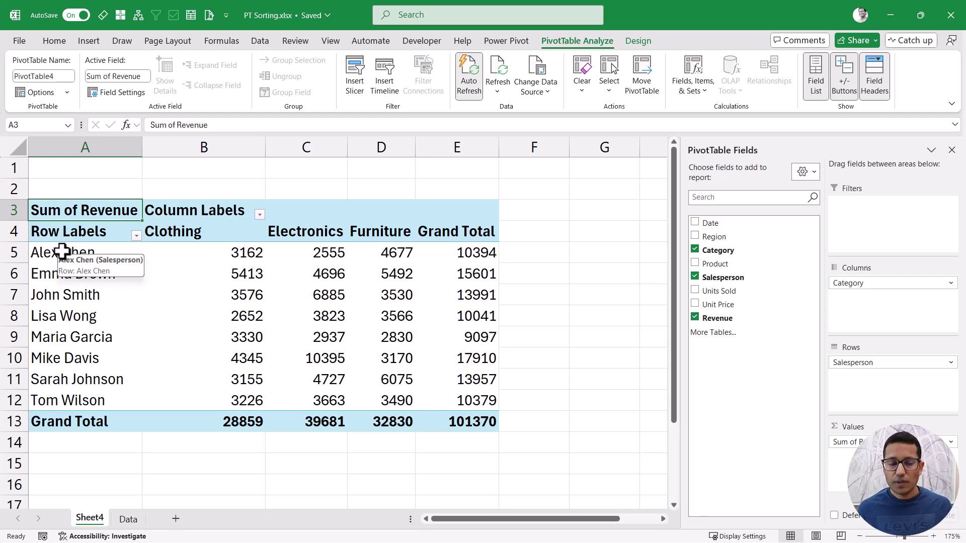
# Check the default order of the salesperson row labels and the category column labels
pyautogui.moveTo(62, 252); pyautogui.dragTo(66, 398)
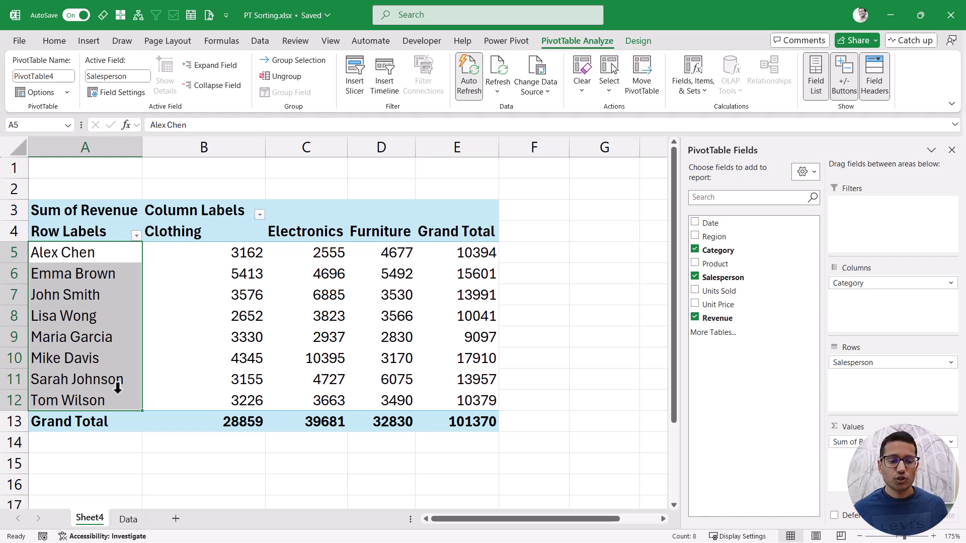
pyautogui.click(32, 253)
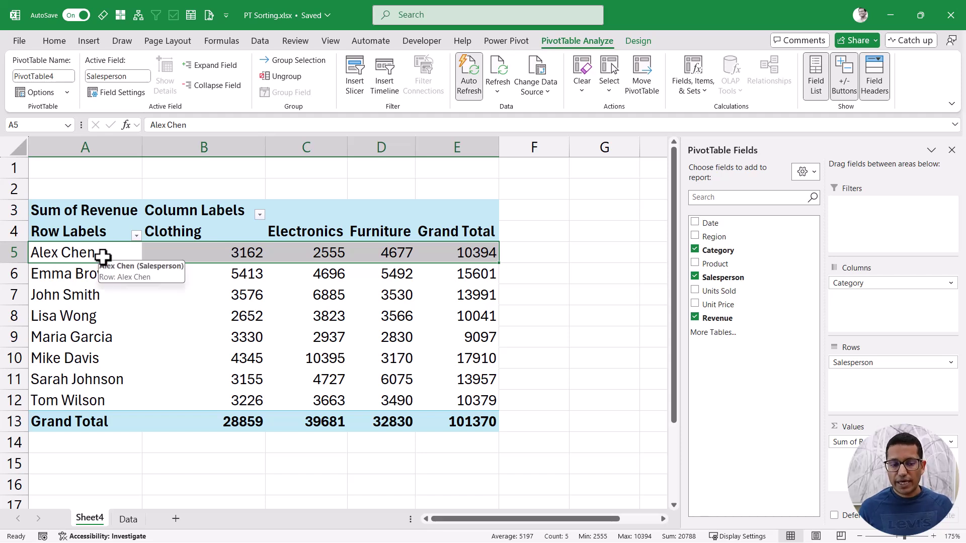
pyautogui.moveTo(94, 260); pyautogui.dragTo(89, 390)
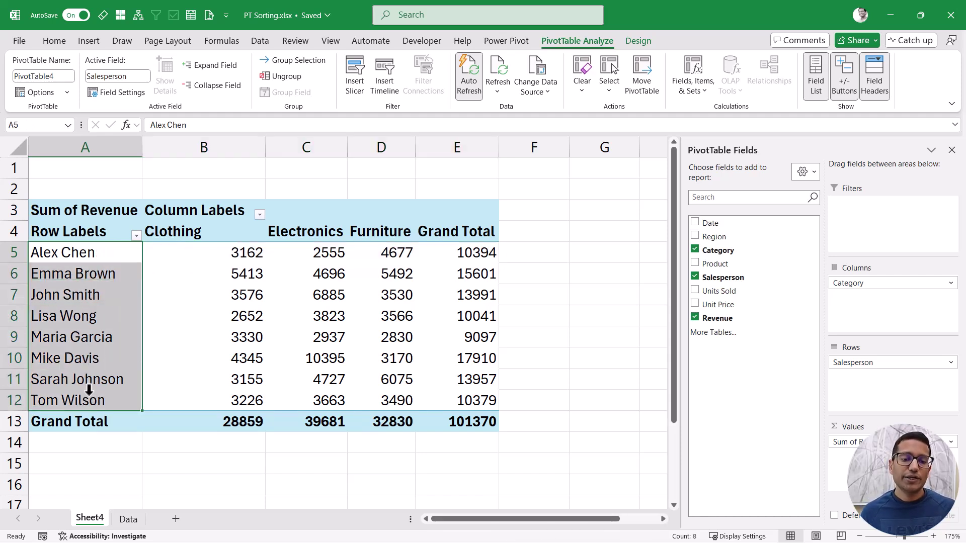
pyautogui.moveTo(174, 231); pyautogui.dragTo(373, 243)
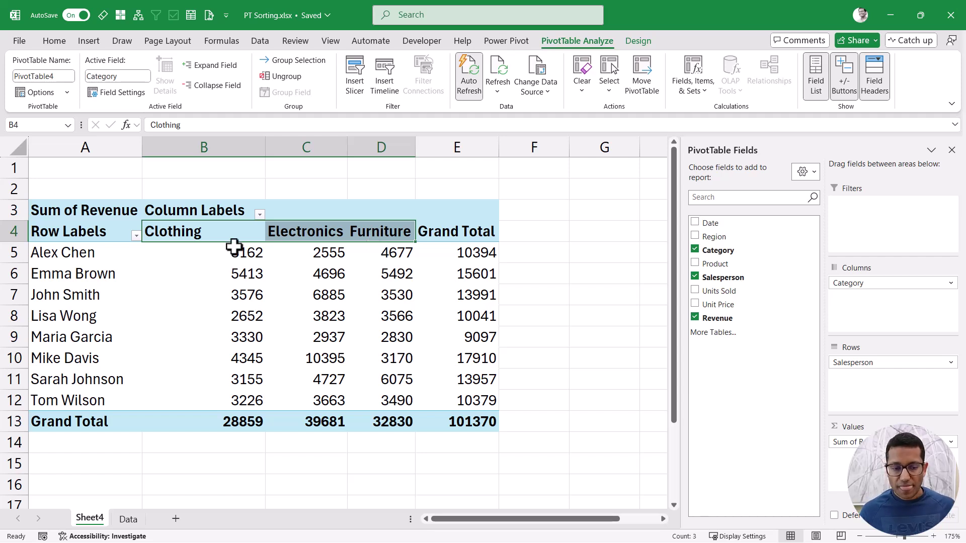
# View the sort options for the row labels and column labels, closing each without applying anything
pyautogui.click(117, 232)
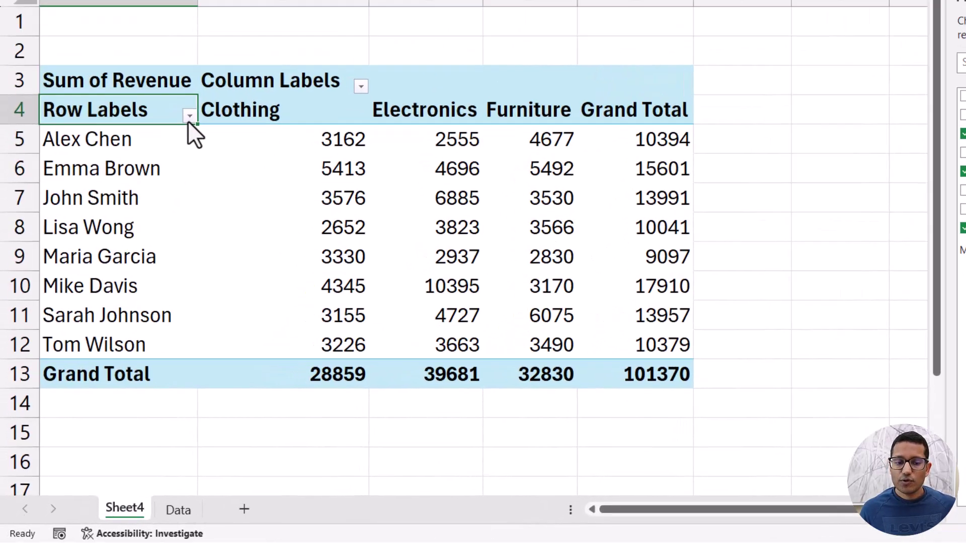
pyautogui.click(190, 116)
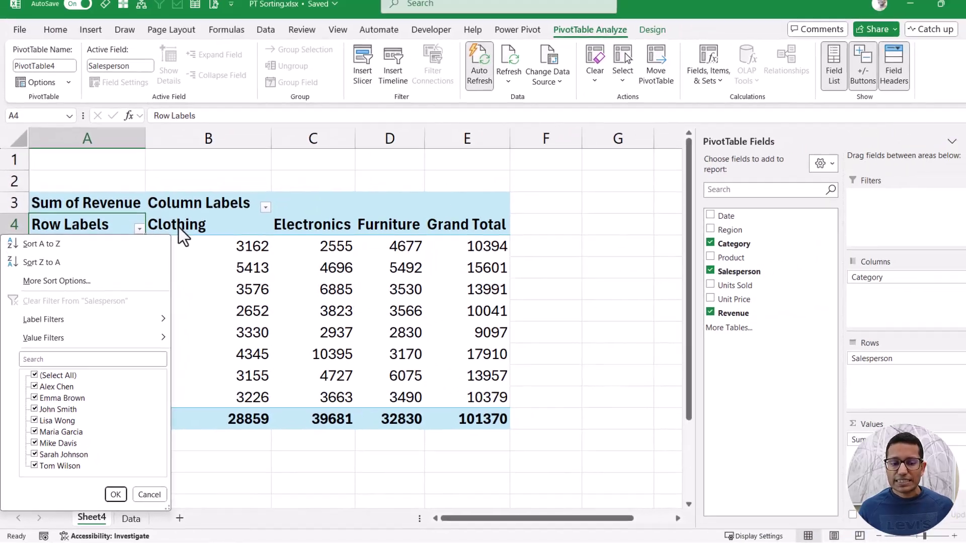
pyautogui.click(339, 36)
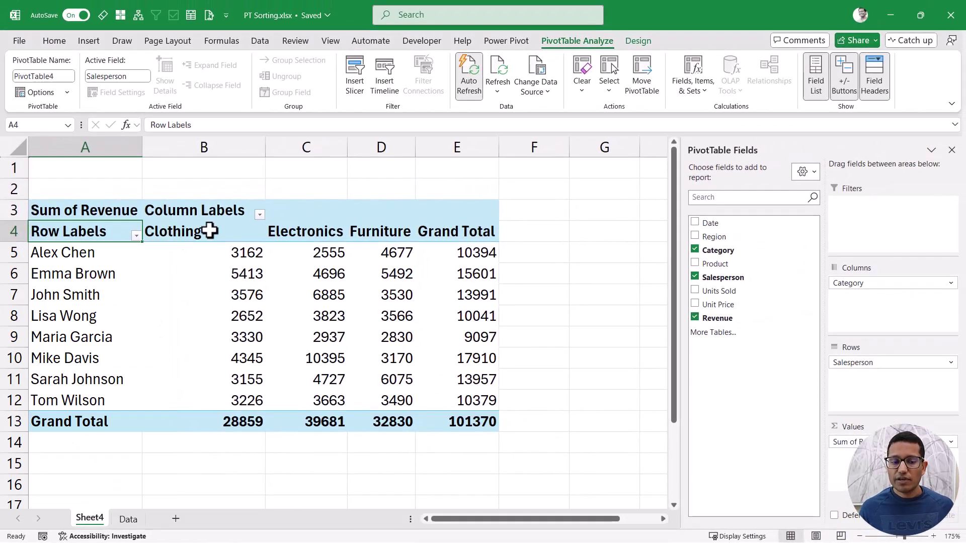
pyautogui.moveTo(209, 231); pyautogui.dragTo(390, 232)
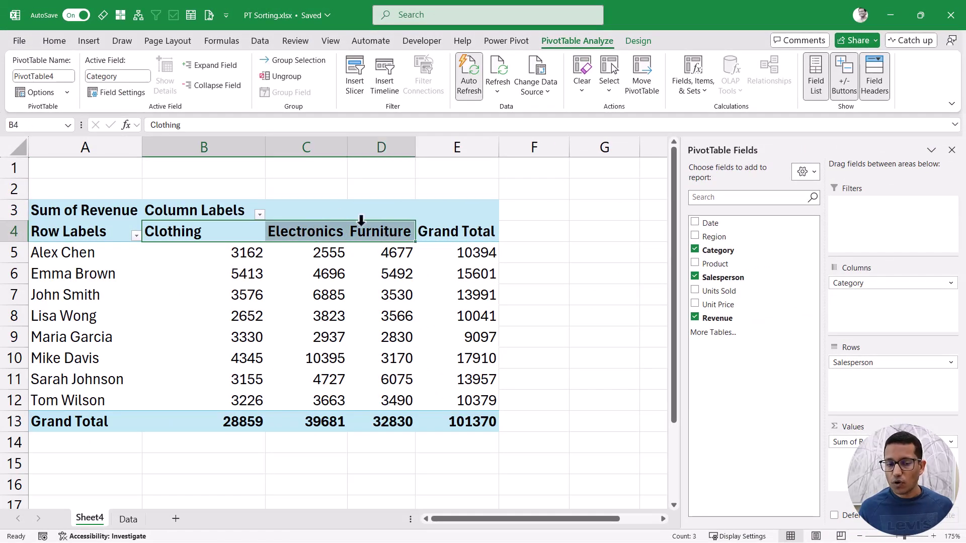
pyautogui.click(259, 215)
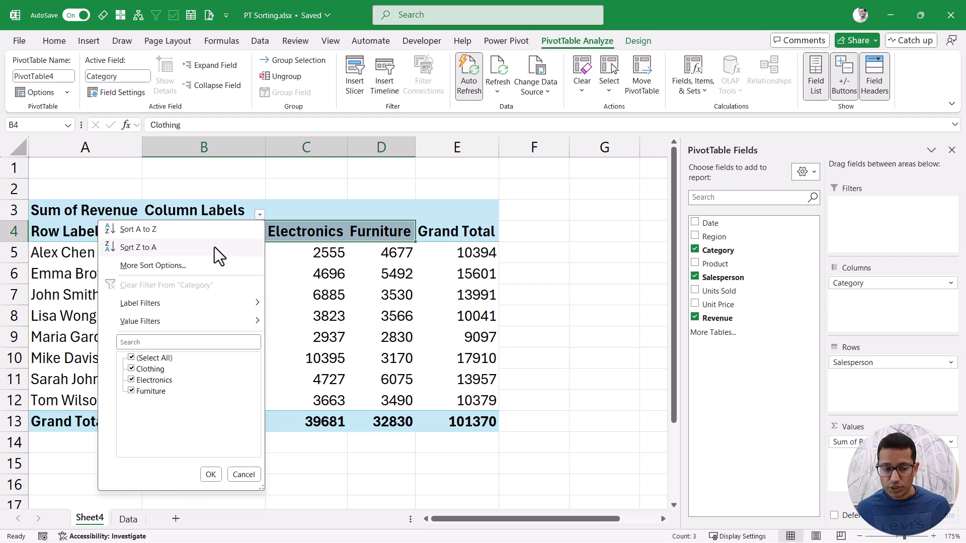
pyautogui.press('Escape')
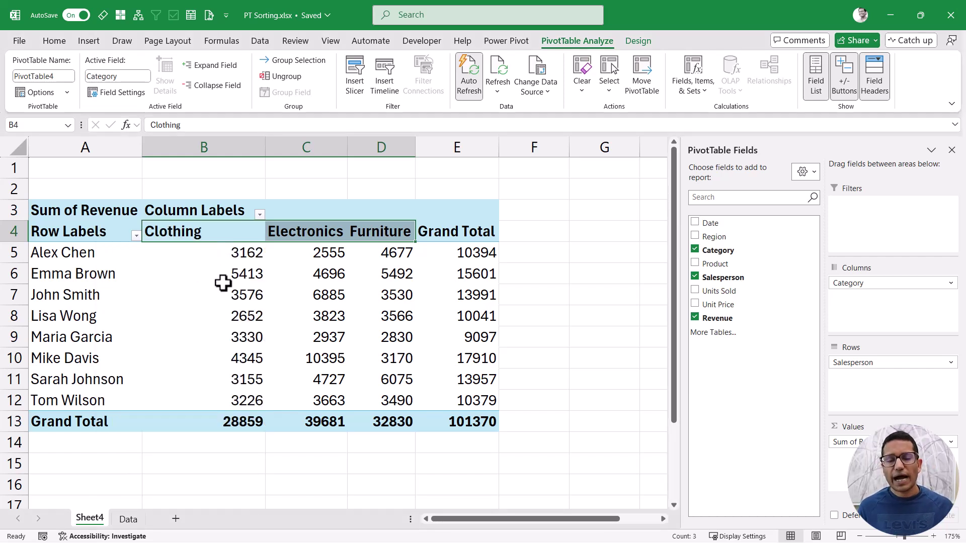
# Sort the salesperson row labels in descending order, Z to A, and check the new order
pyautogui.click(100, 276)
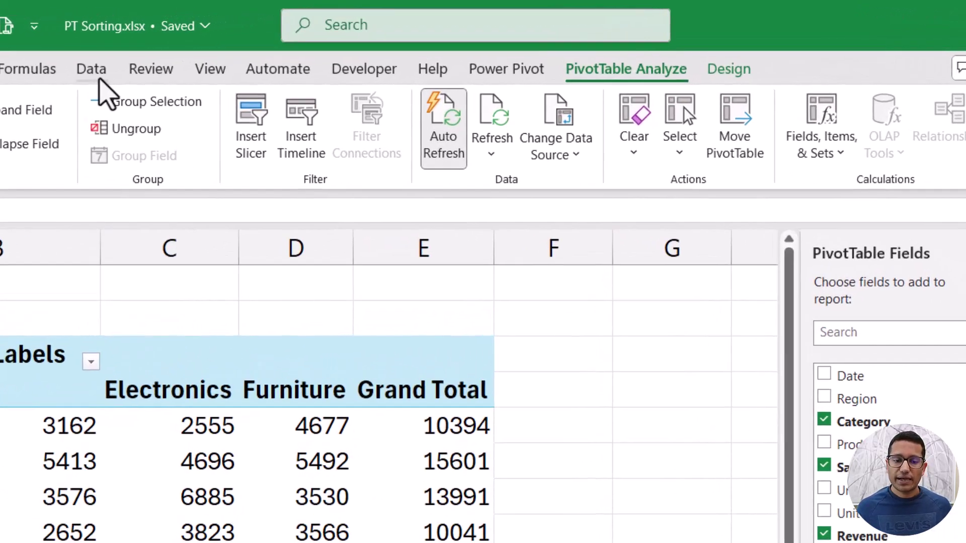
pyautogui.click(259, 41)
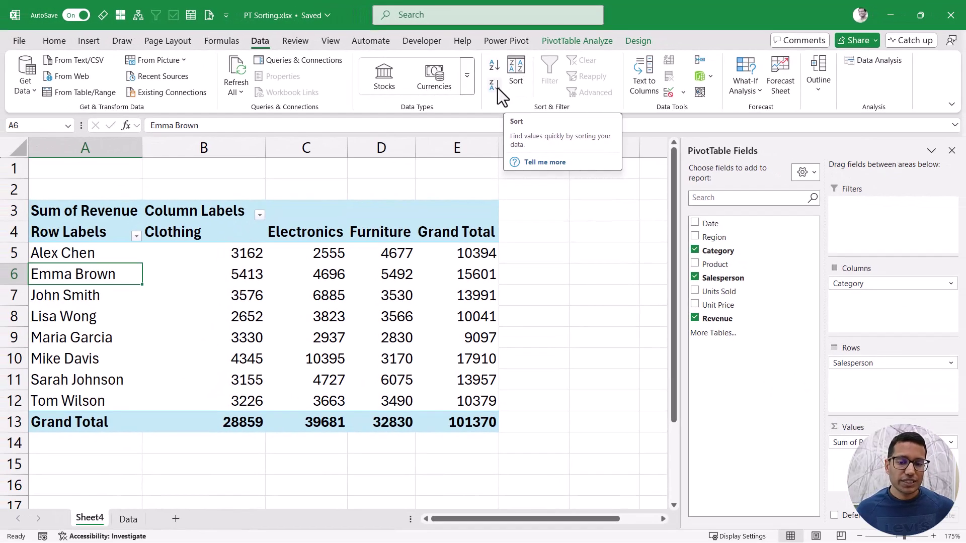
pyautogui.click(494, 86)
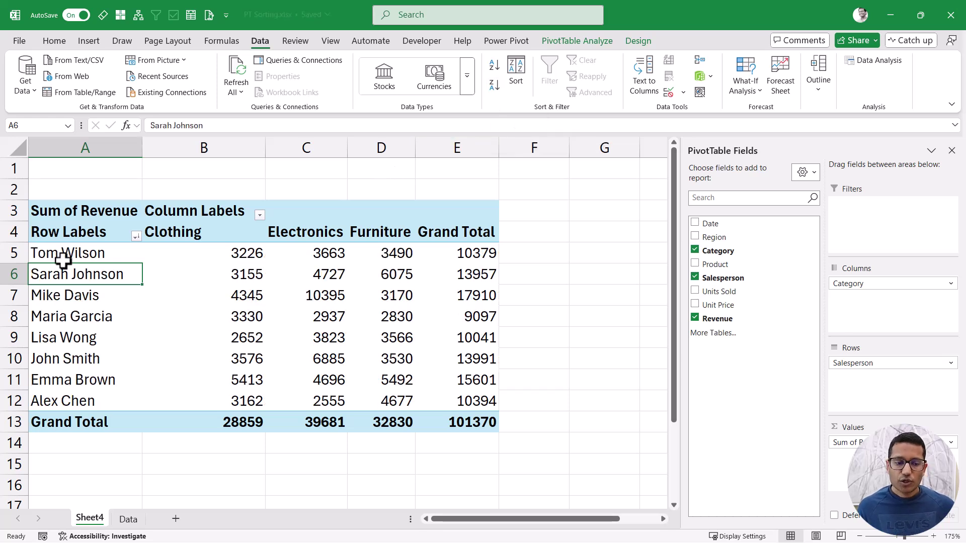
pyautogui.moveTo(71, 254); pyautogui.dragTo(67, 401)
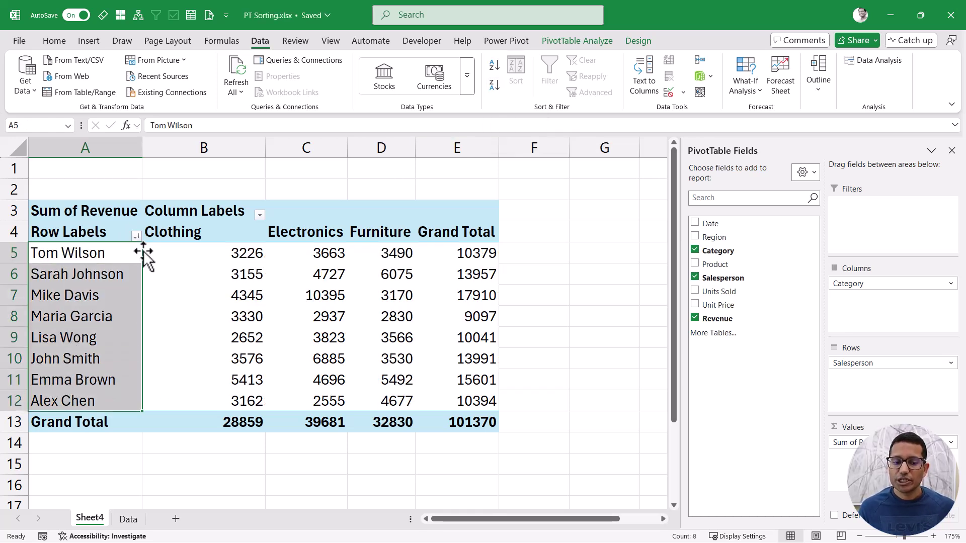
# Sort the category column labels in descending order, Z to A, and return them to ascending order, A to Z
pyautogui.moveTo(195, 234); pyautogui.dragTo(371, 239)
pyautogui.click(320, 233)
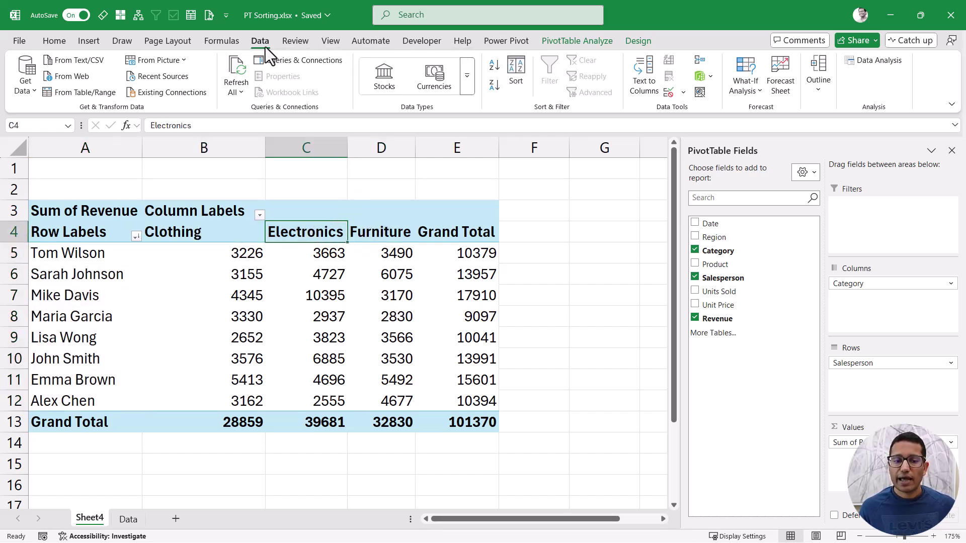
pyautogui.click(495, 86)
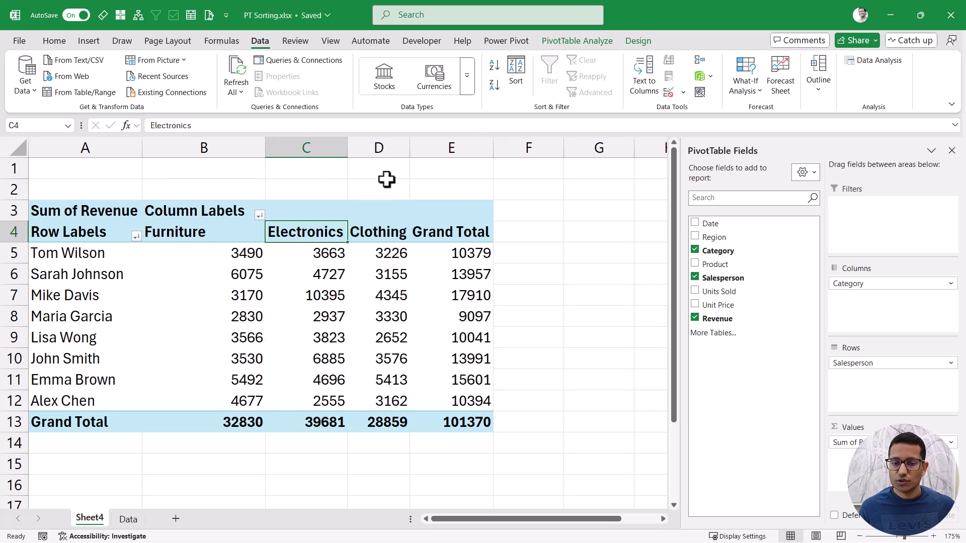
pyautogui.click(495, 65)
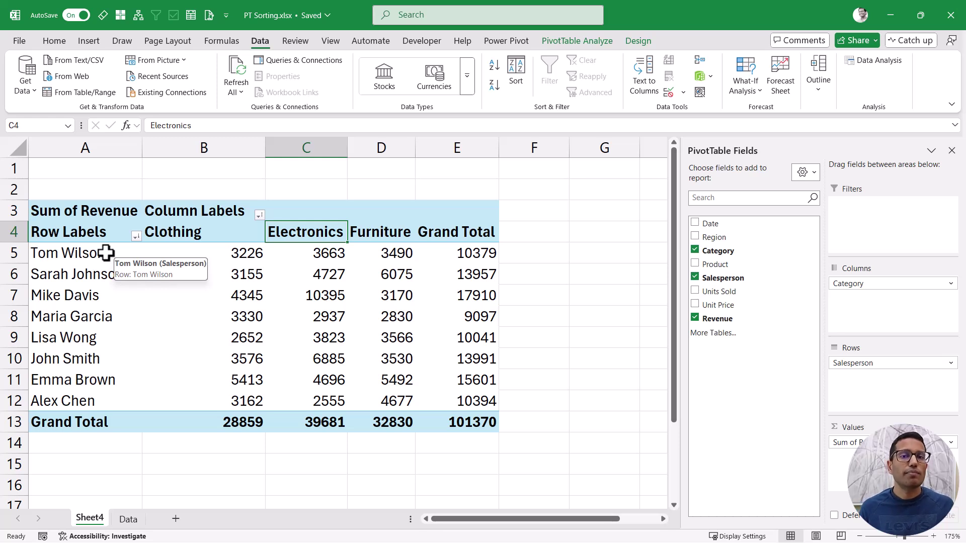
# Move Category from the columns to the rows above Salesperson and check the salesperson order within the Clothing and Electronics groups
pyautogui.moveTo(106, 254); pyautogui.dragTo(95, 401)
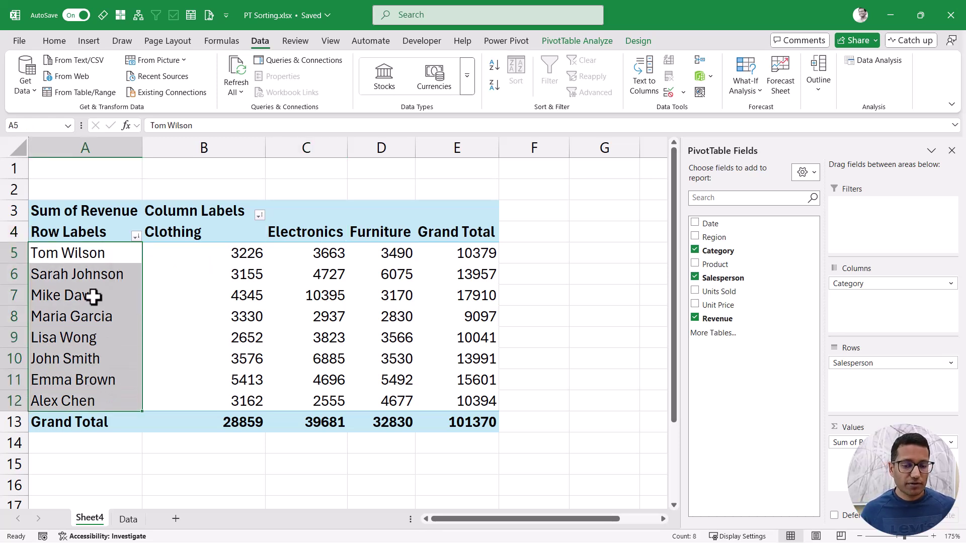
pyautogui.moveTo(877, 285); pyautogui.dragTo(895, 375)
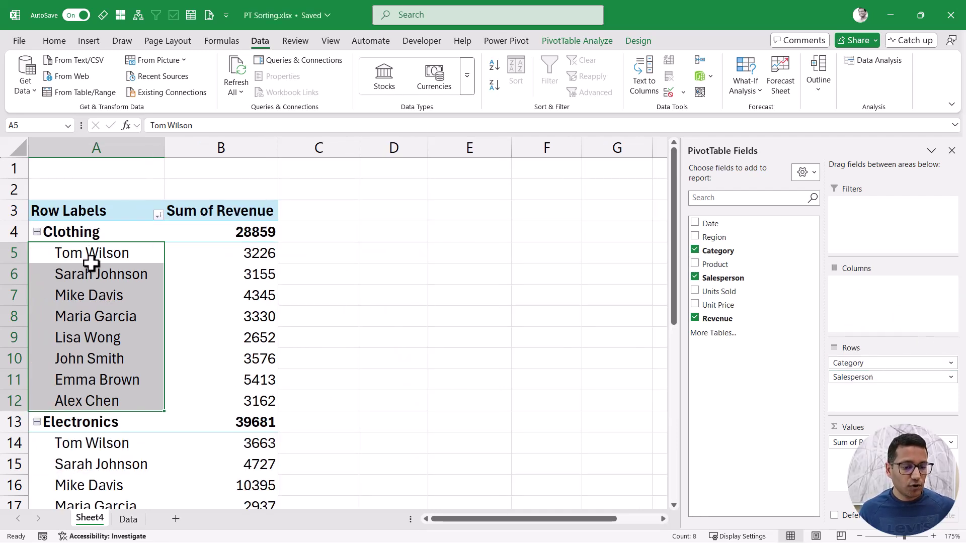
pyautogui.scroll(-3, 108, 398)
pyautogui.scroll(3, 98, 377)
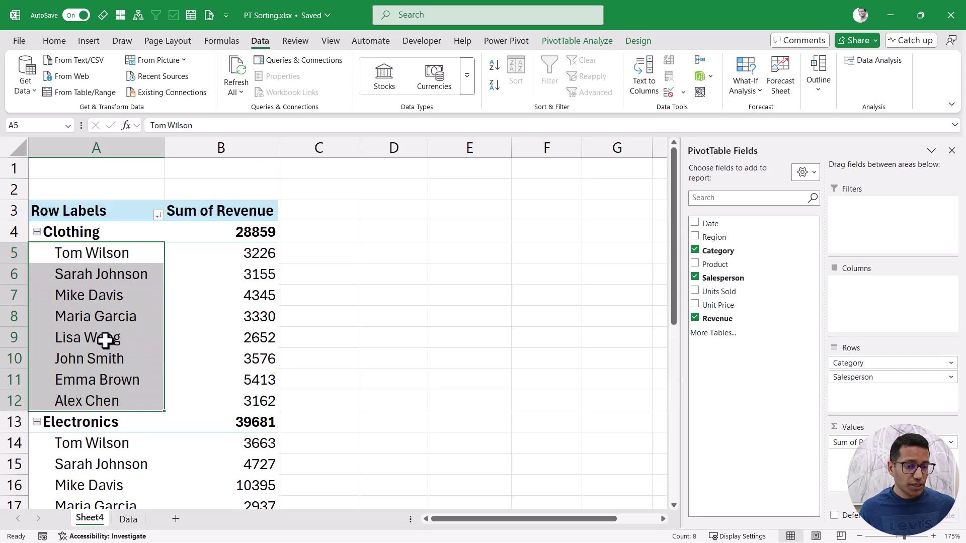
pyautogui.moveTo(99, 253); pyautogui.dragTo(100, 397)
pyautogui.moveTo(98, 253); pyautogui.dragTo(93, 396)
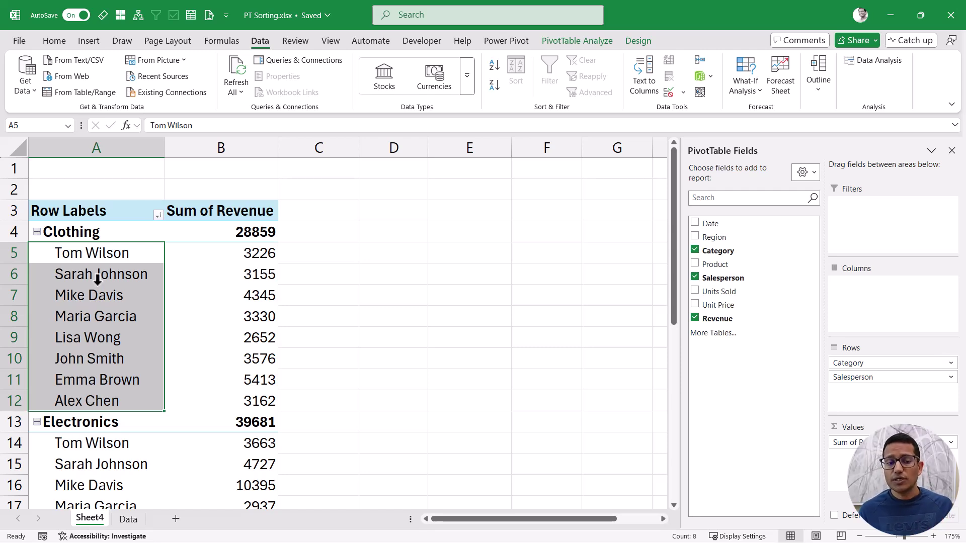
pyautogui.scroll(-2, 97, 278)
pyautogui.moveTo(93, 317); pyautogui.dragTo(93, 445)
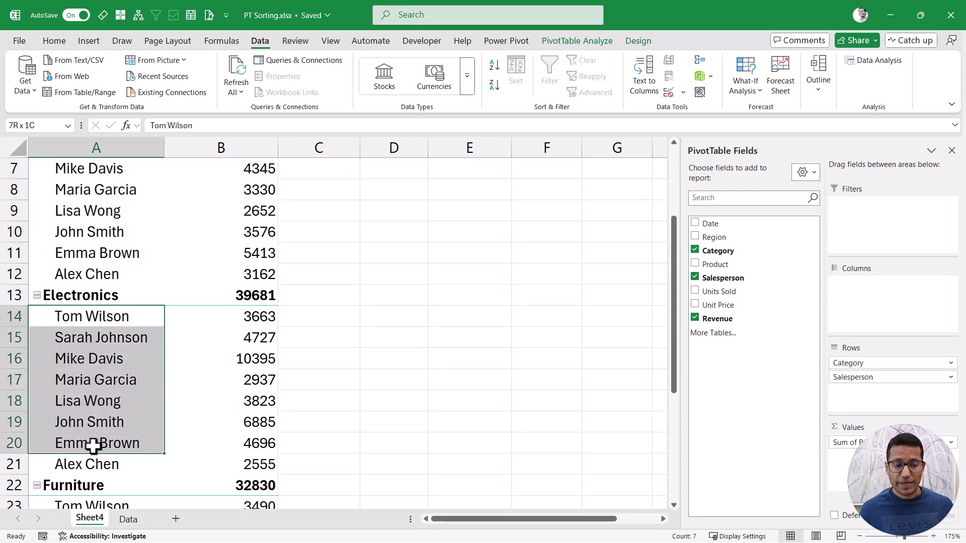
pyautogui.scroll(2, 198, 347)
# Remove Salesperson from the PivotTable and add it back, and return Category to the columns area
pyautogui.click(695, 277)
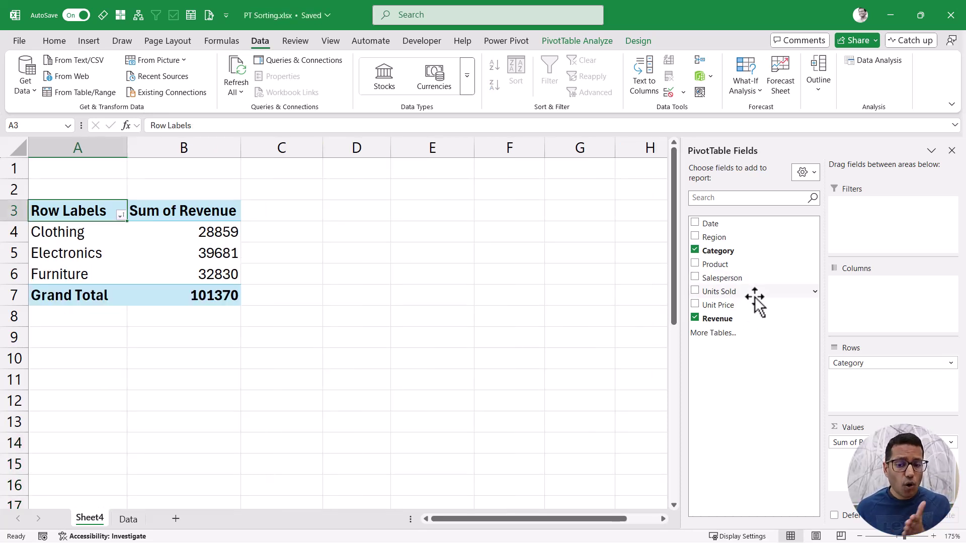
pyautogui.click(696, 278)
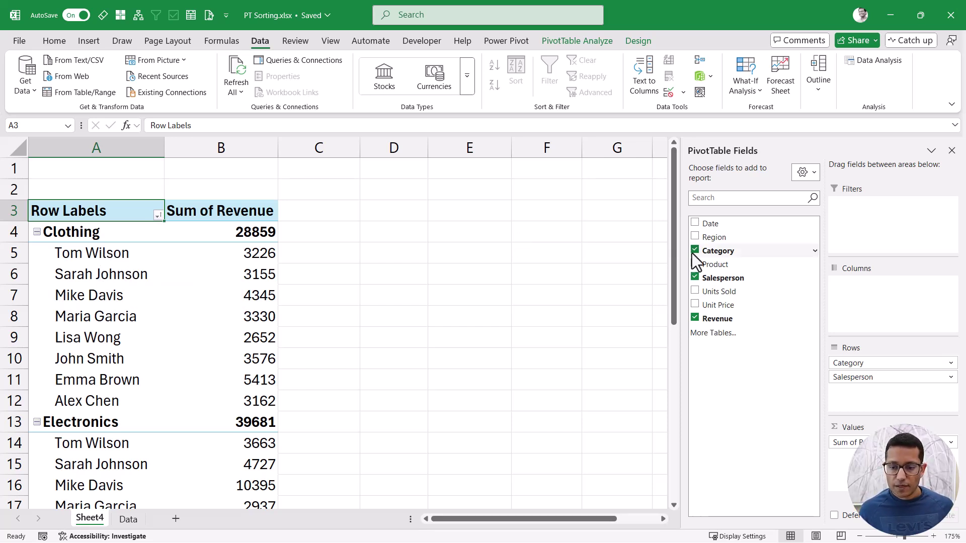
pyautogui.moveTo(879, 364); pyautogui.dragTo(884, 288)
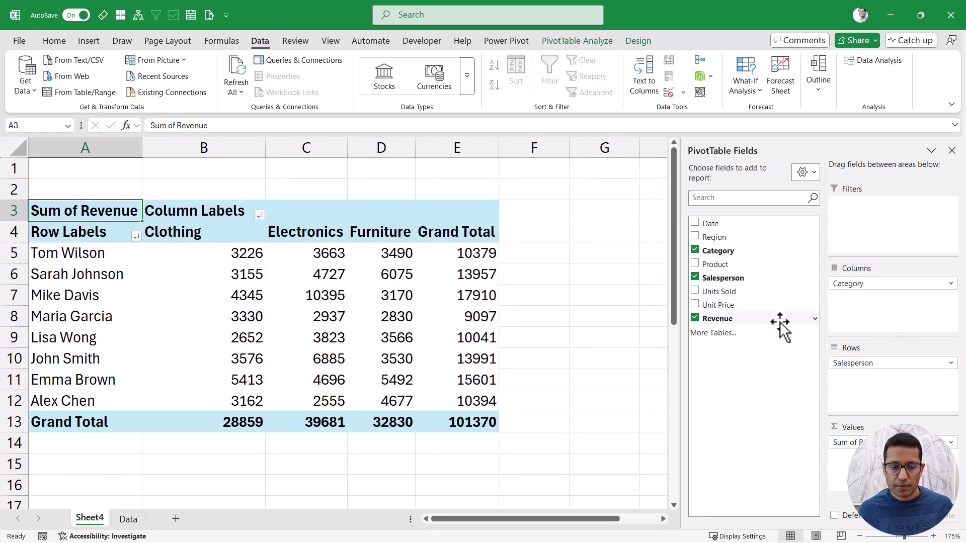
pyautogui.moveTo(213, 233); pyautogui.dragTo(372, 233)
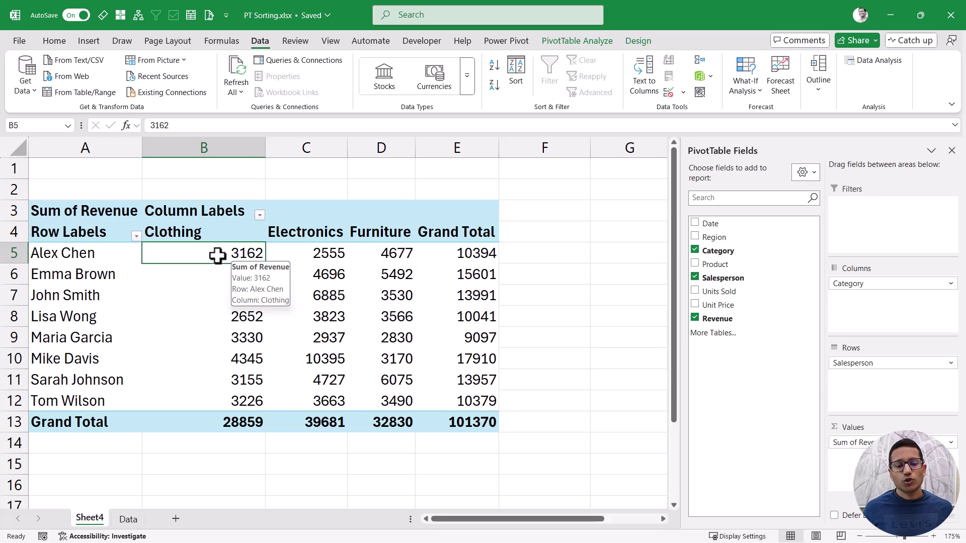
# Sort the salespeople by their Clothing revenue from largest to smallest
pyautogui.moveTo(214, 253); pyautogui.dragTo(448, 400)
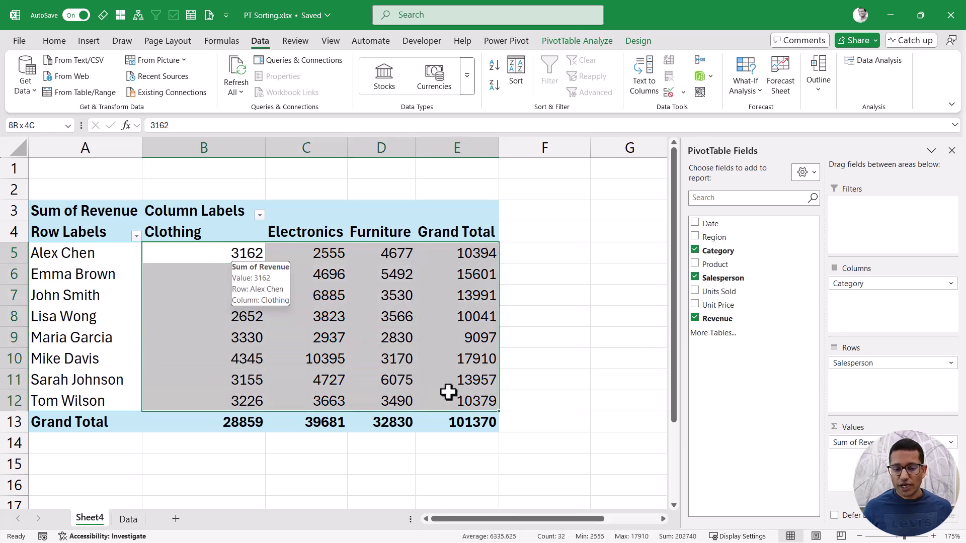
pyautogui.click(234, 258)
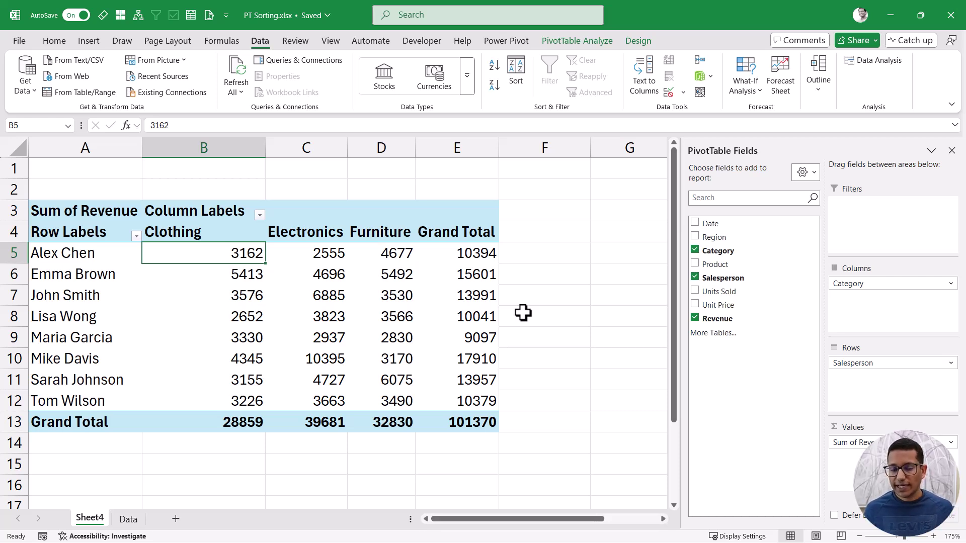
pyautogui.moveTo(199, 255)
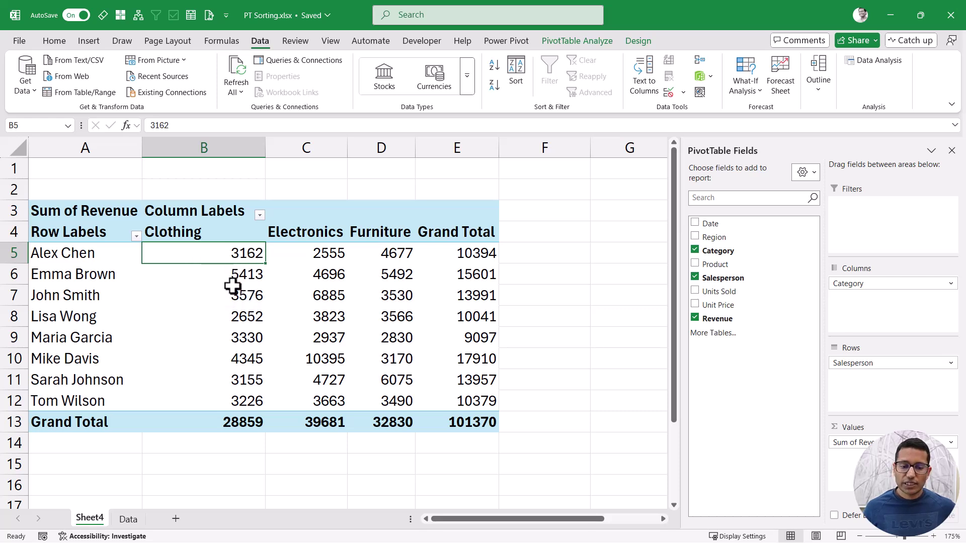
pyautogui.click(227, 296)
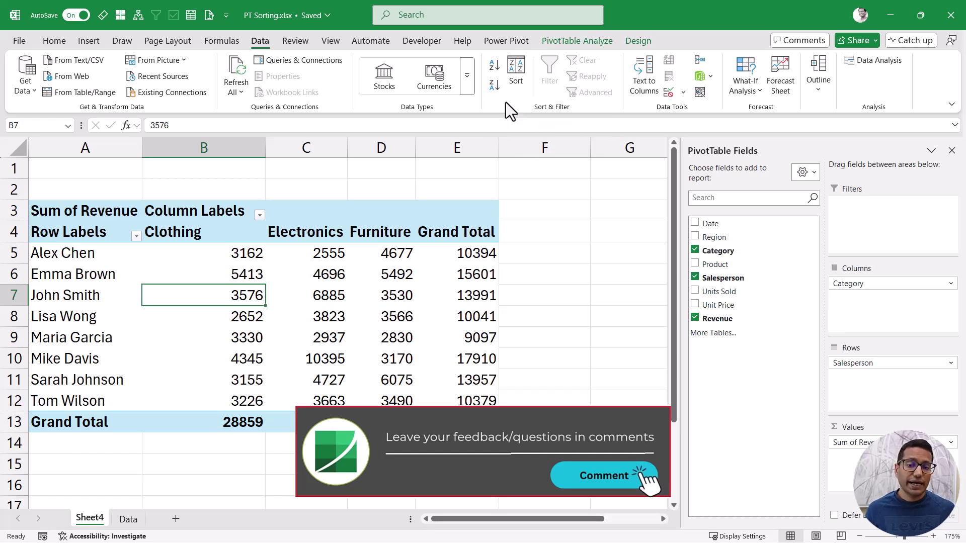
pyautogui.click(496, 89)
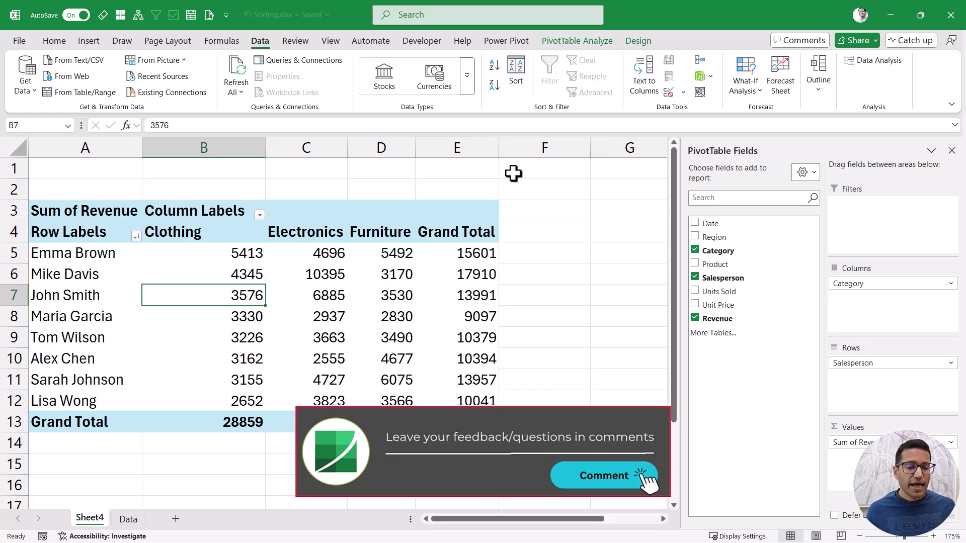
# Check the order of the Clothing revenue values and of the salesperson labels against the other categories in the first row
pyautogui.moveTo(209, 254); pyautogui.dragTo(203, 398)
pyautogui.moveTo(102, 253); pyautogui.dragTo(97, 401)
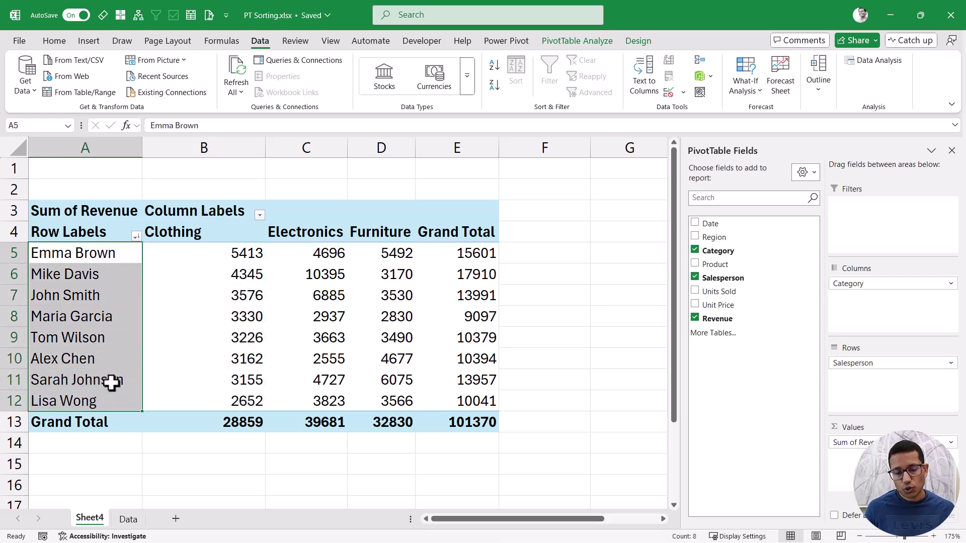
pyautogui.click(95, 253)
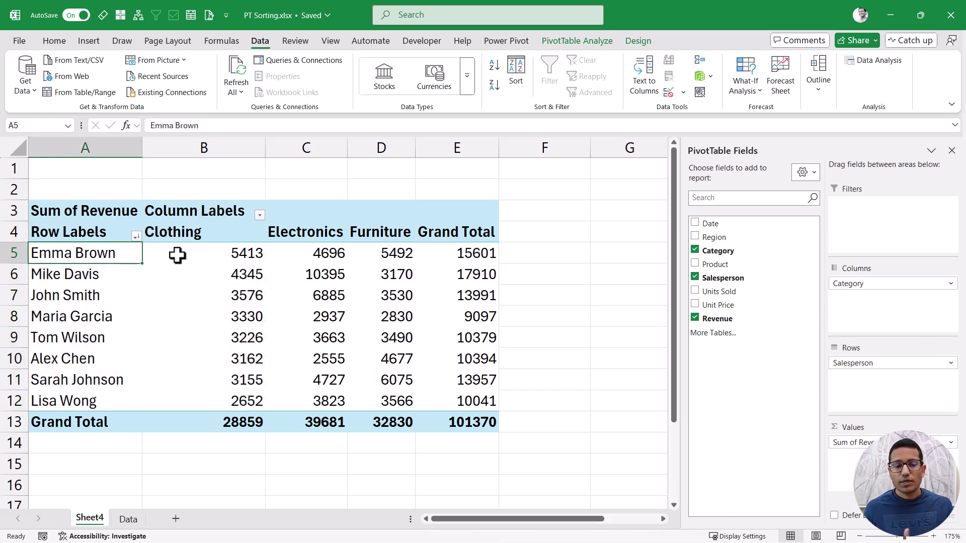
pyautogui.moveTo(183, 254); pyautogui.dragTo(397, 254)
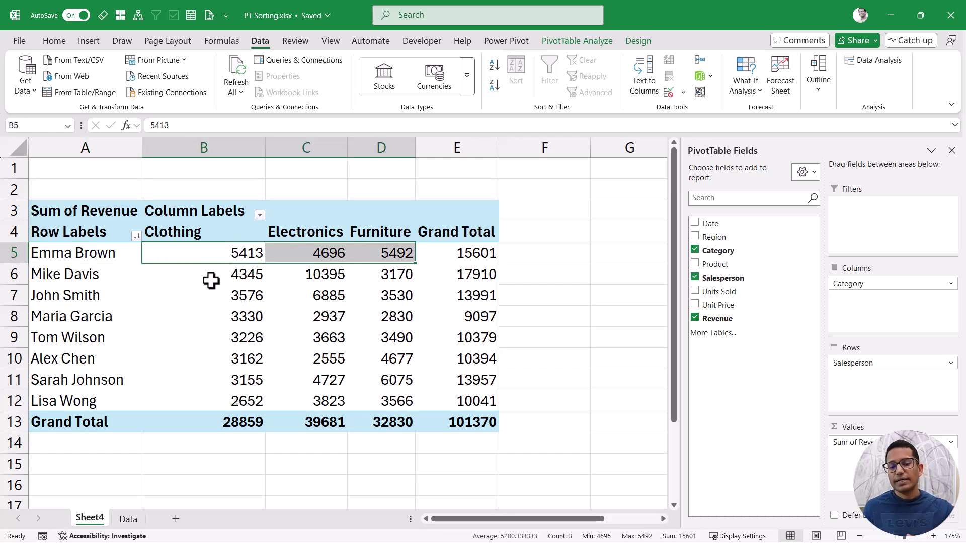
pyautogui.moveTo(216, 259); pyautogui.dragTo(222, 393)
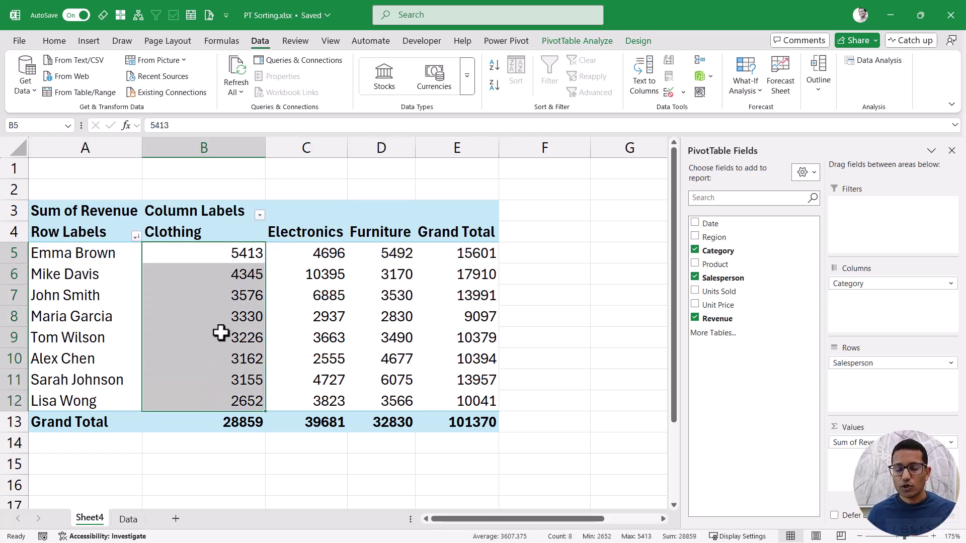
pyautogui.click(217, 260)
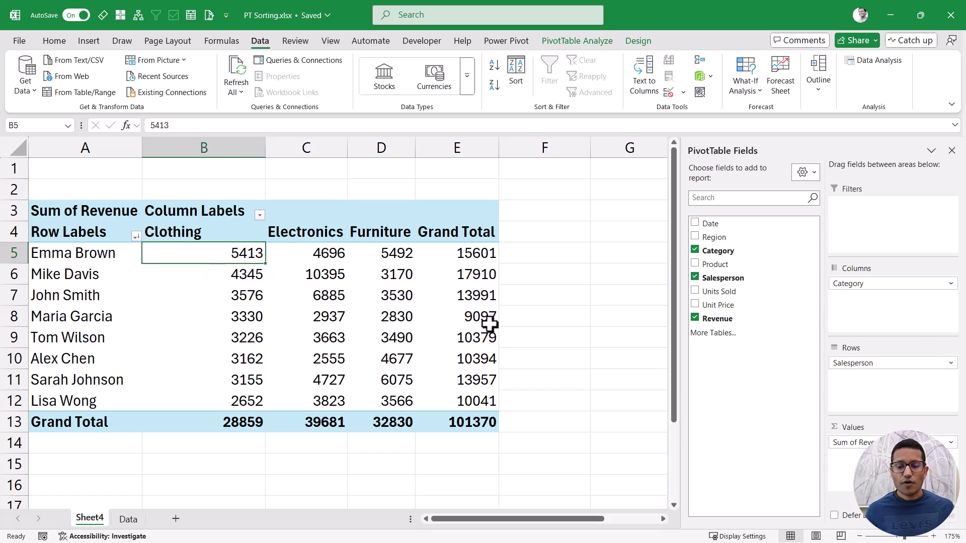
# Clear the value sort by removing Revenue from the PivotTable and adding it back, and check the Clothing values
pyautogui.click(694, 318)
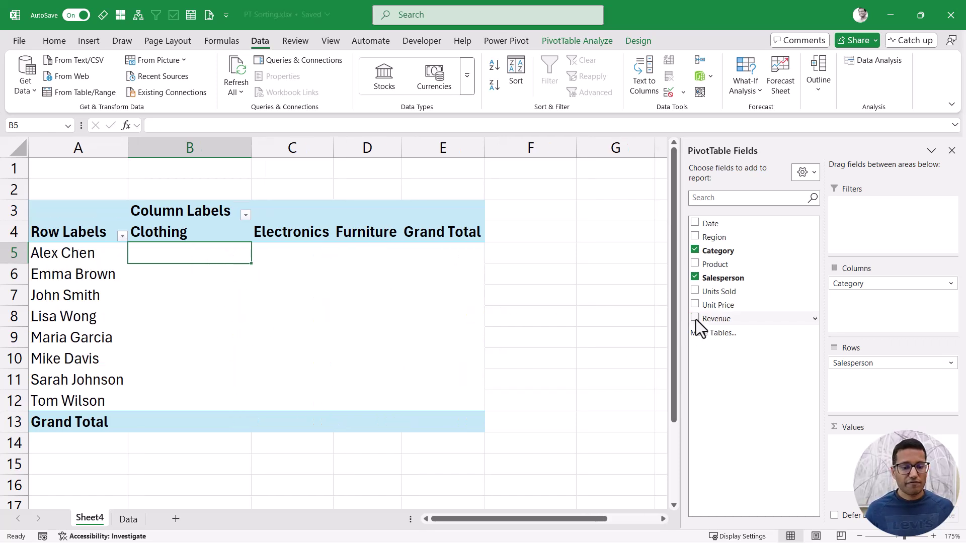
pyautogui.click(695, 319)
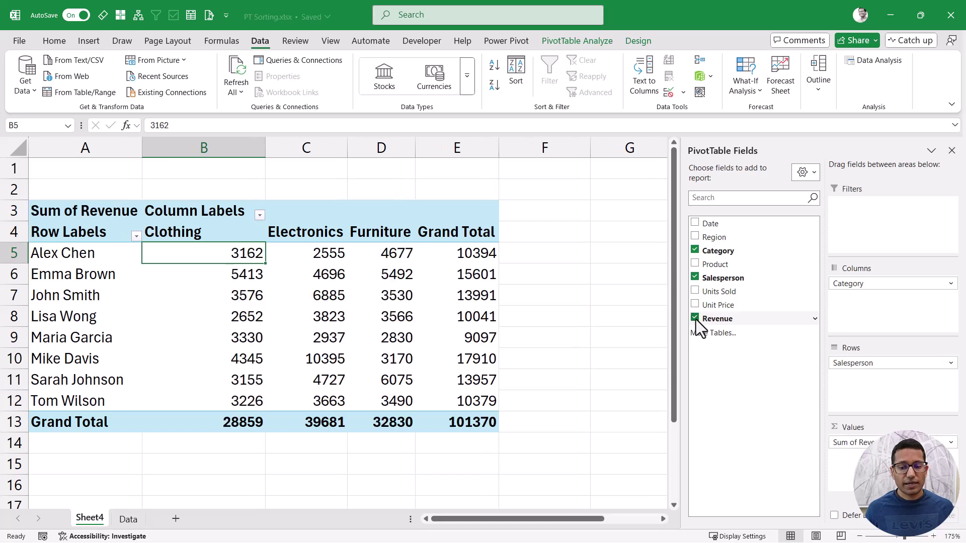
pyautogui.moveTo(222, 256); pyautogui.dragTo(215, 399)
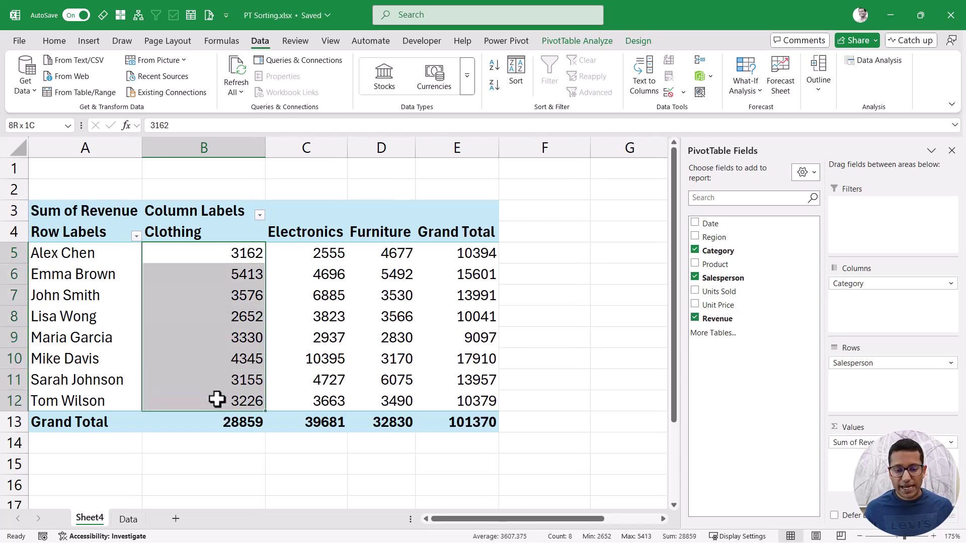
pyautogui.click(221, 308)
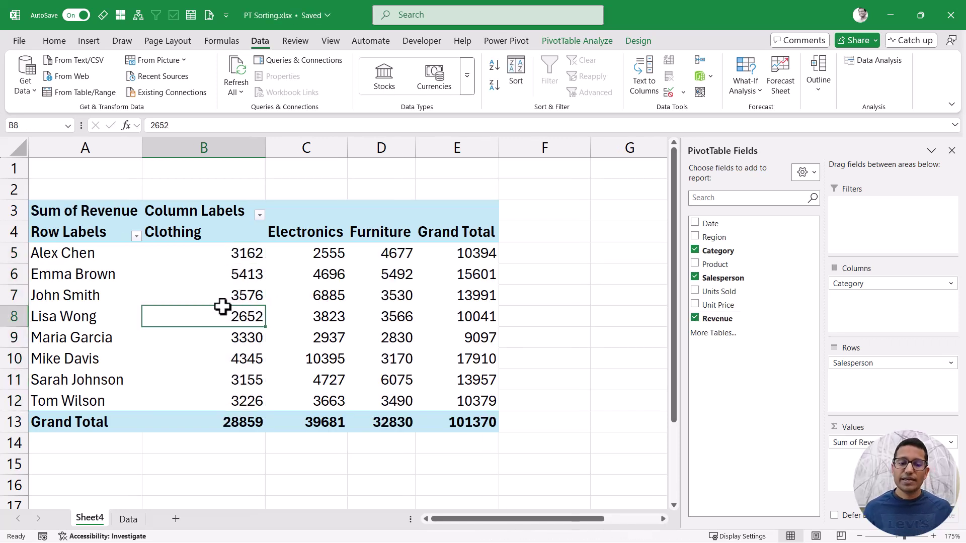
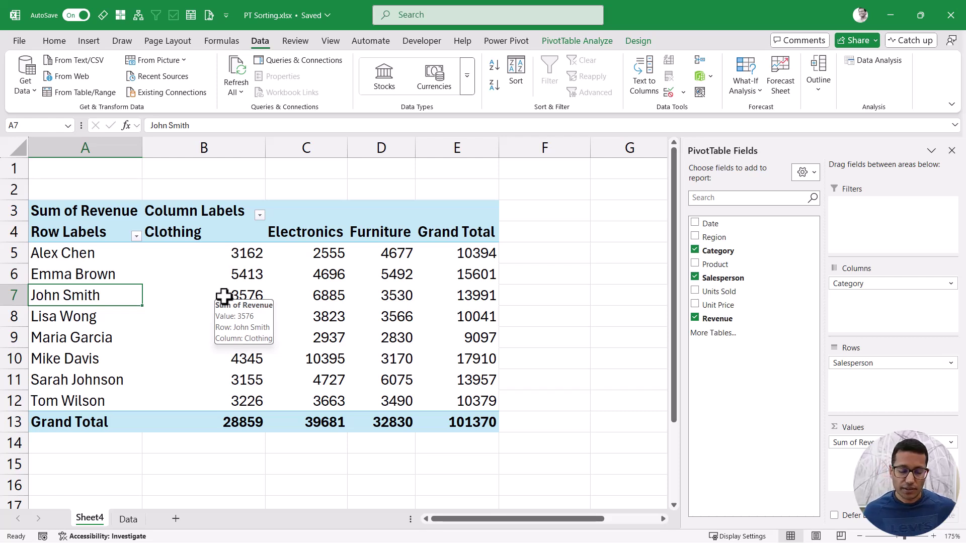
# View the Sort By Value settings for a Clothing revenue value and close them without applying anything
pyautogui.click(241, 295)
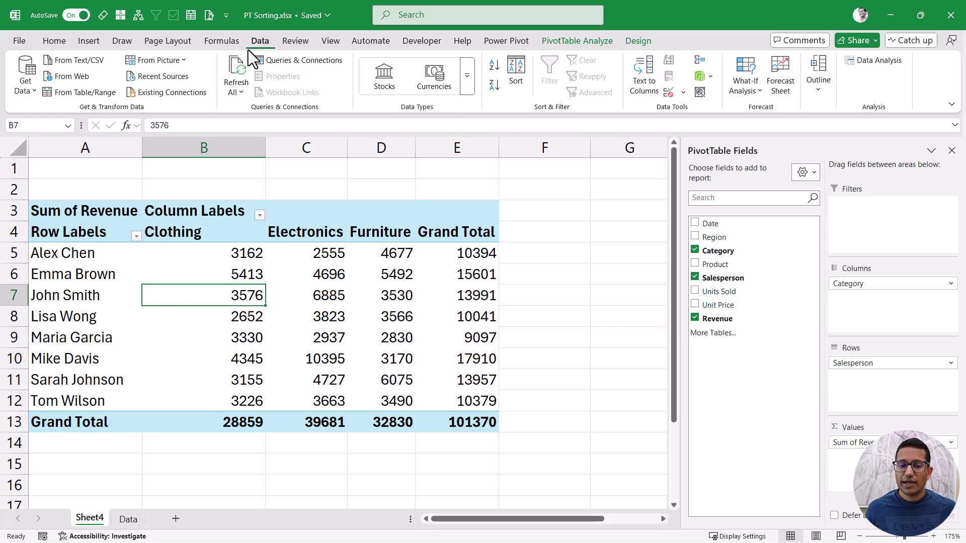
pyautogui.click(517, 75)
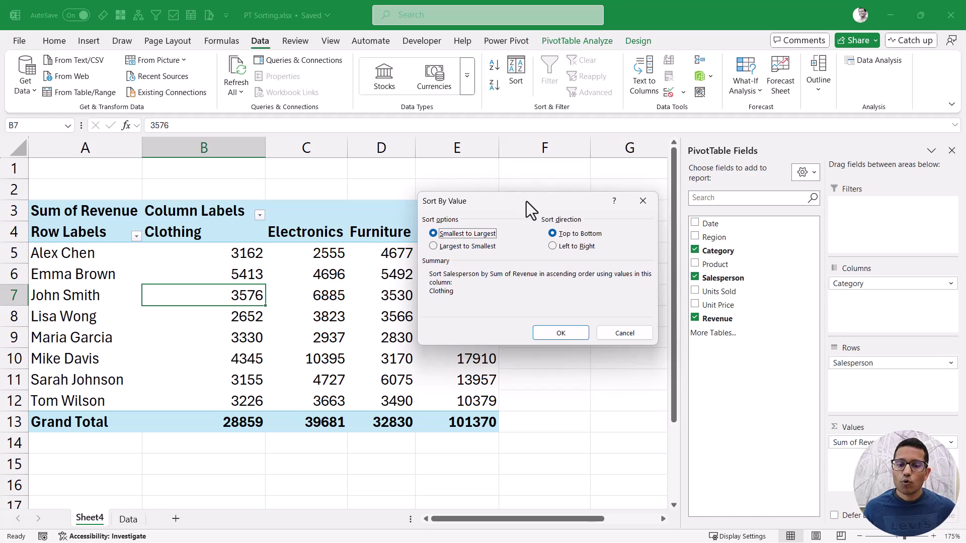
pyautogui.moveTo(526, 201); pyautogui.dragTo(451, 179)
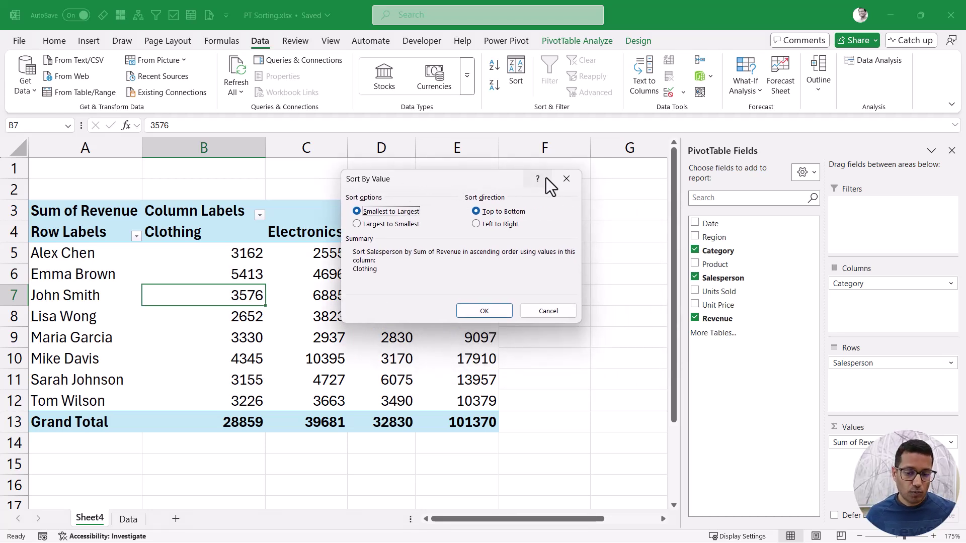
pyautogui.click(564, 180)
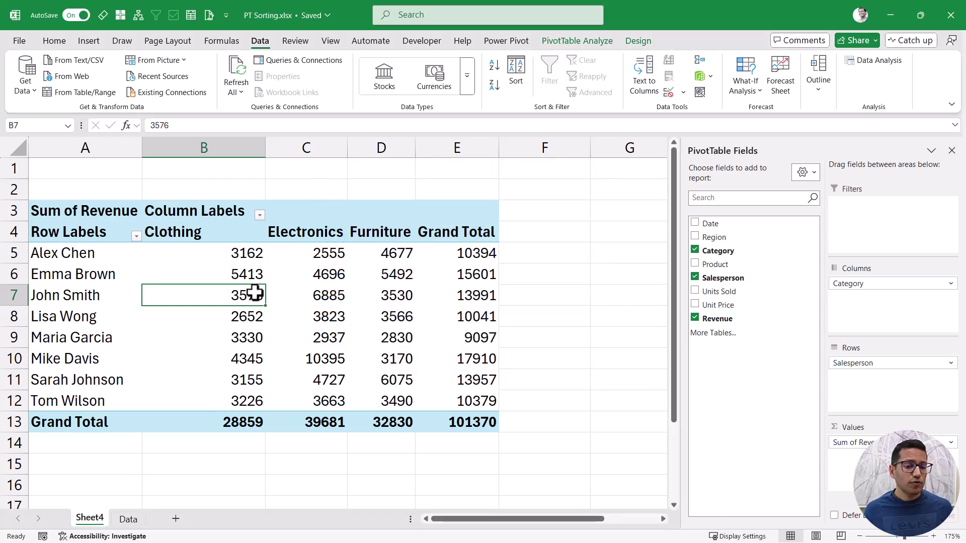
# Sort the category columns left to right by the revenue values in row 7, from largest to smallest
pyautogui.rightClick(233, 299)
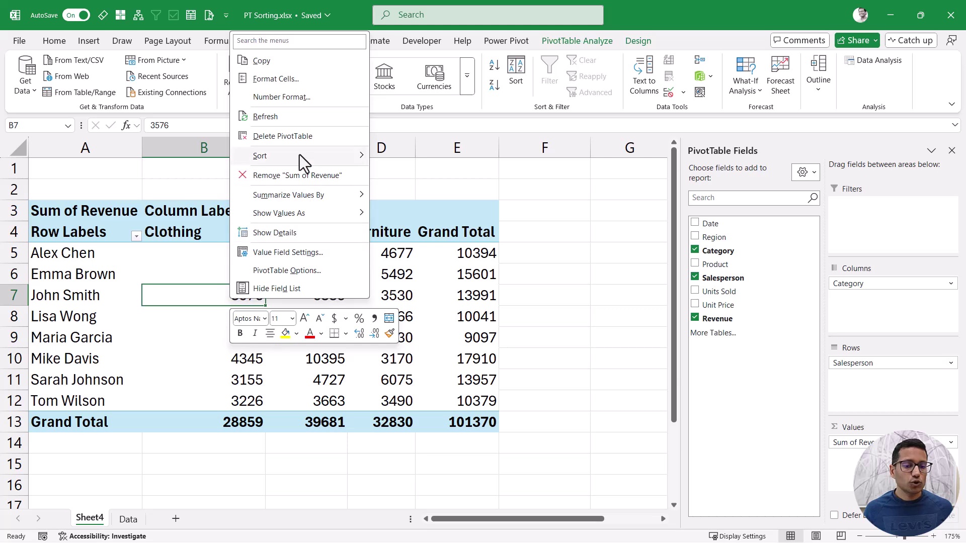
pyautogui.moveTo(350, 156)
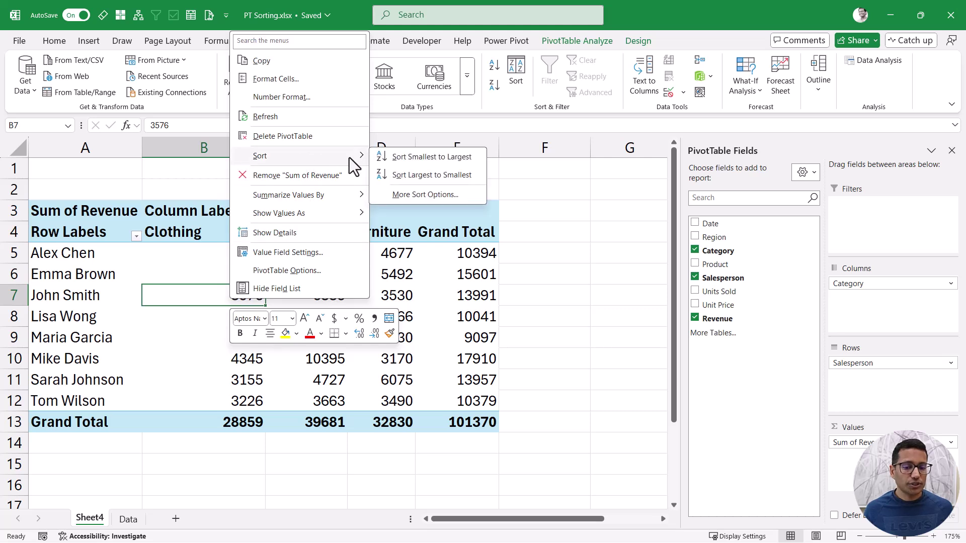
pyautogui.click(424, 197)
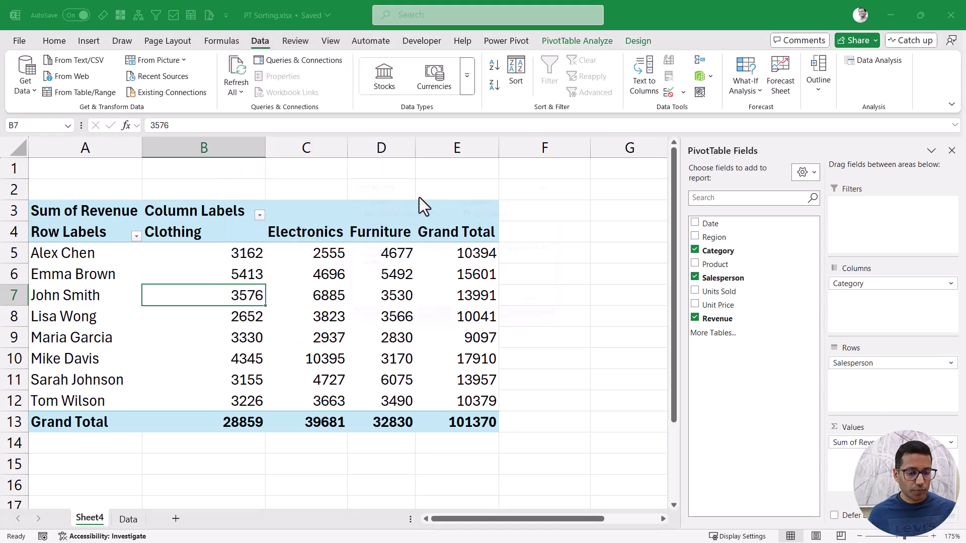
pyautogui.moveTo(434, 182); pyautogui.dragTo(431, 164)
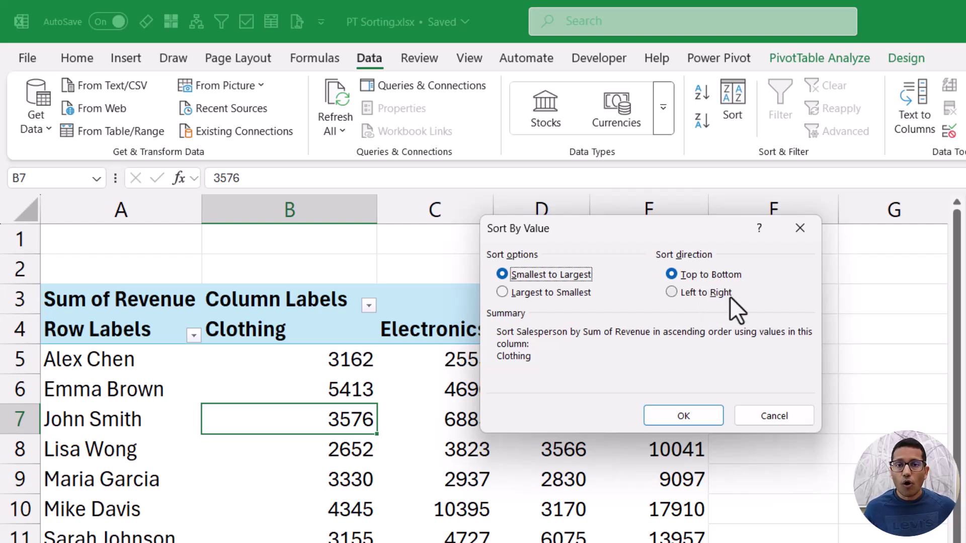
pyautogui.click(672, 293)
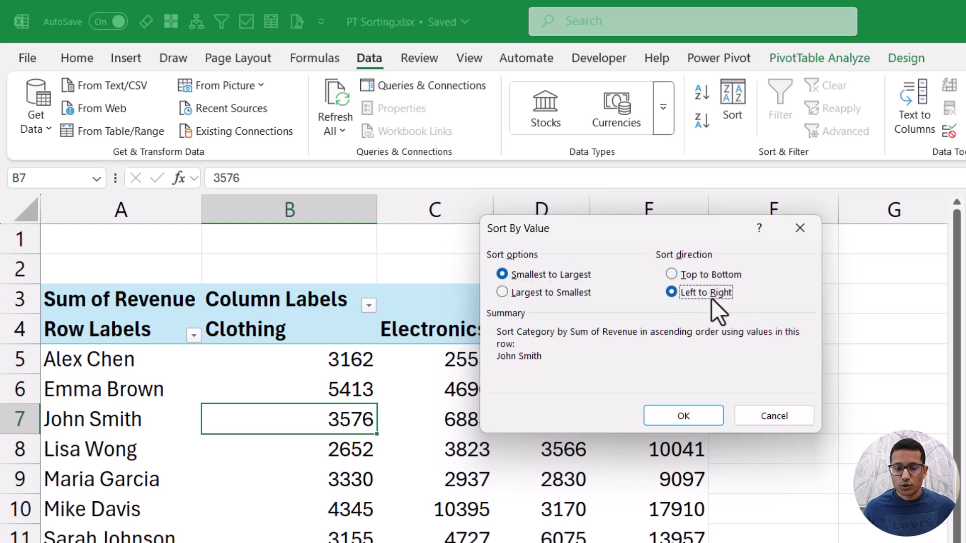
pyautogui.click(502, 292)
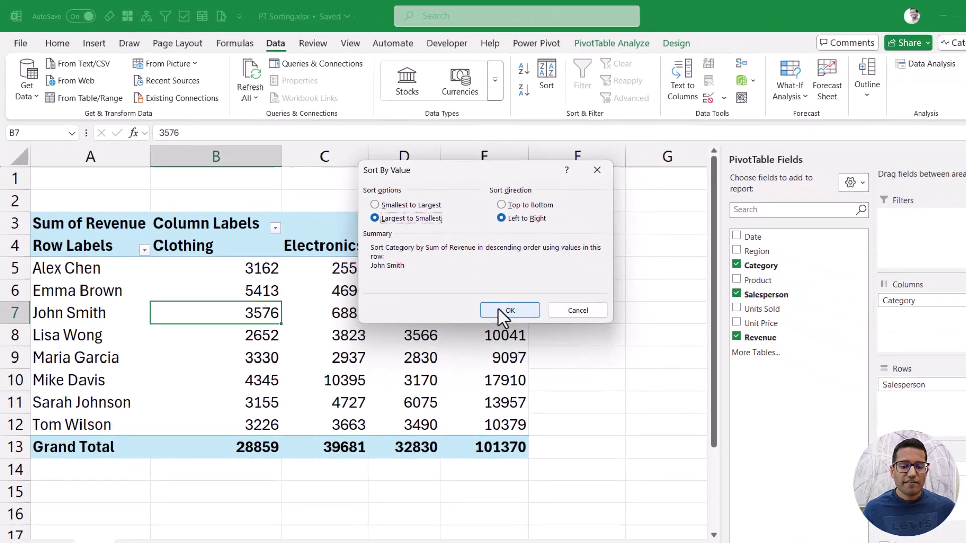
pyautogui.click(500, 309)
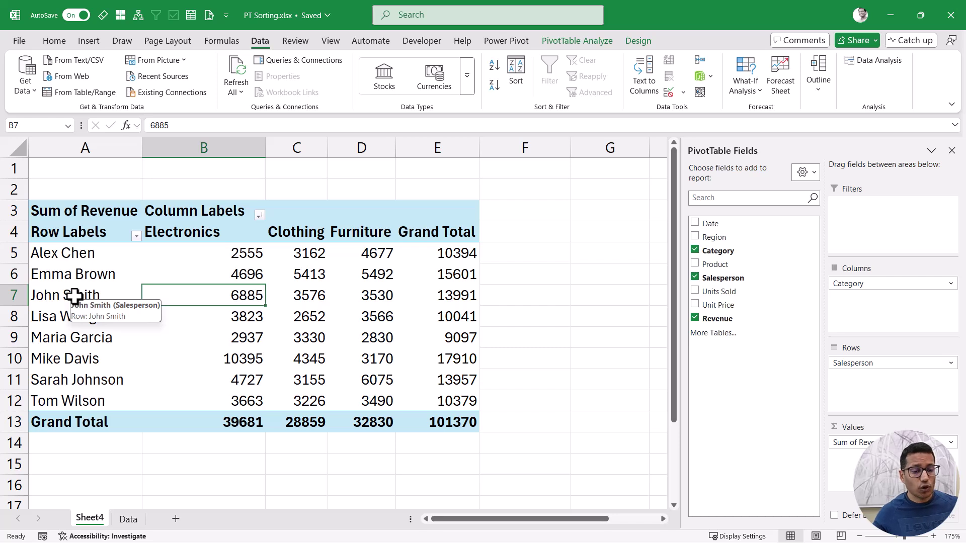
# Check the order of the row 7 revenue values across Electronics, Clothing and Furniture
pyautogui.moveTo(75, 297); pyautogui.dragTo(377, 300)
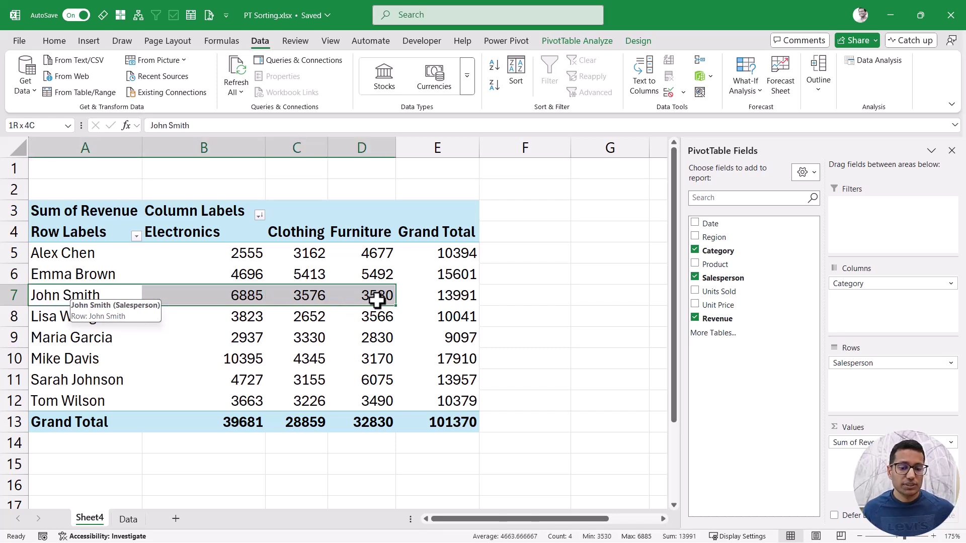
pyautogui.click(249, 296)
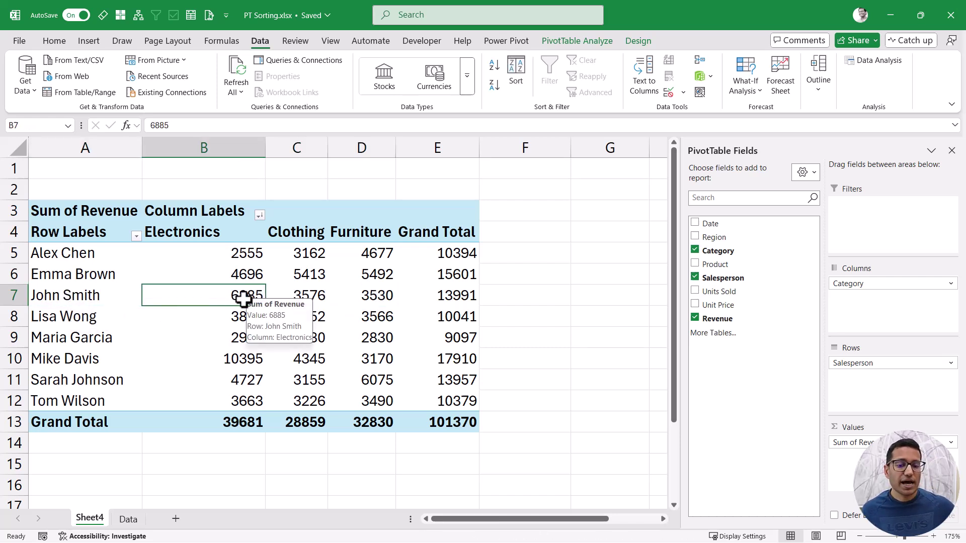
pyautogui.click(312, 295)
pyautogui.click(380, 296)
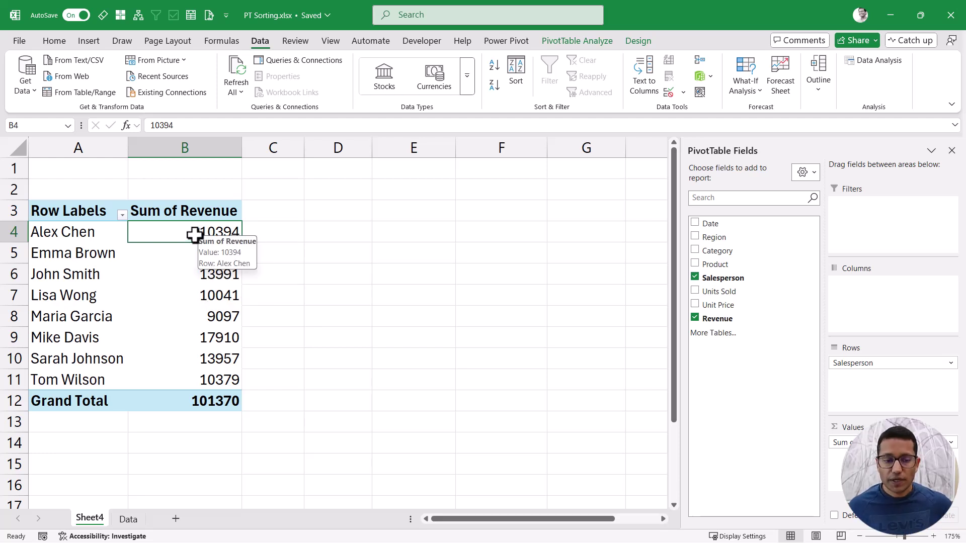
# Sort the salespeople by total revenue from largest to smallest and add Category above Salesperson in the rows
pyautogui.click(197, 275)
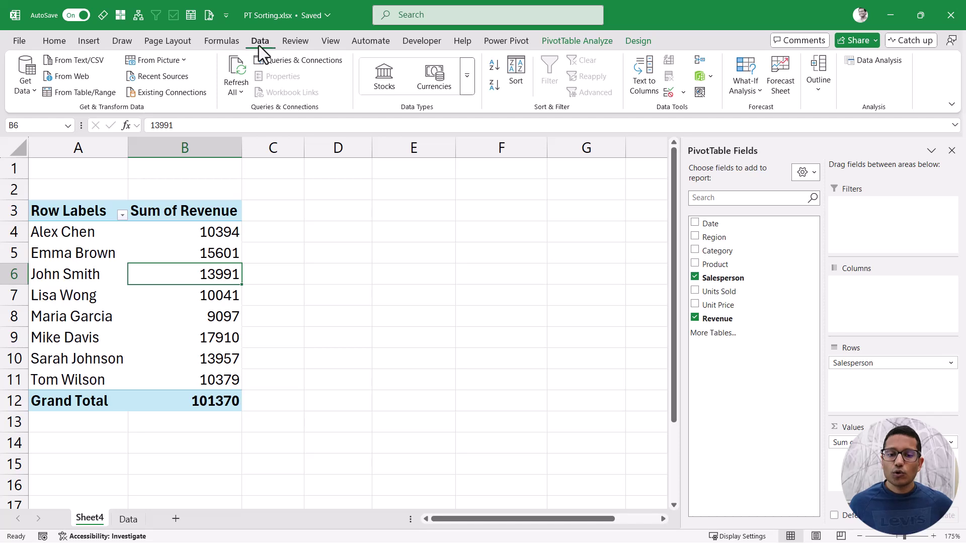
pyautogui.click(494, 86)
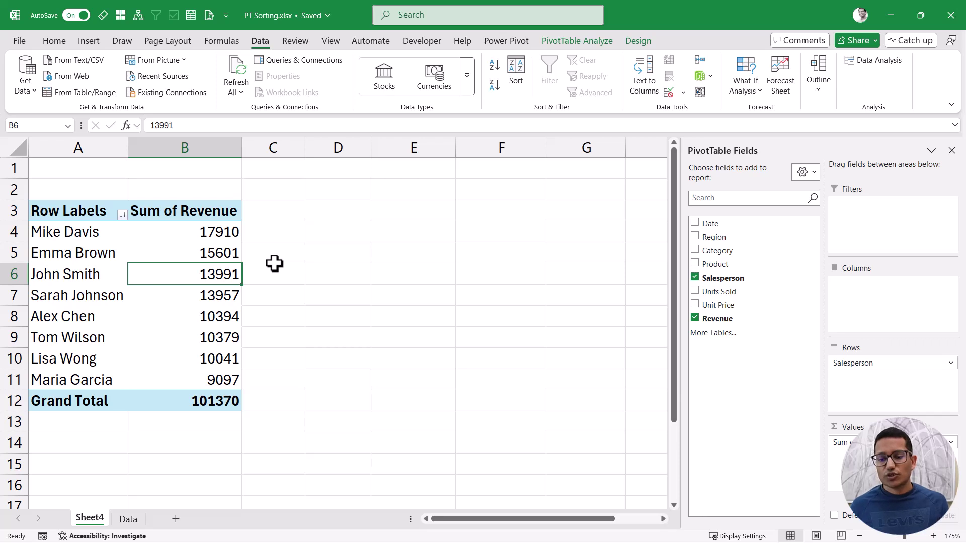
pyautogui.moveTo(722, 254); pyautogui.dragTo(855, 358)
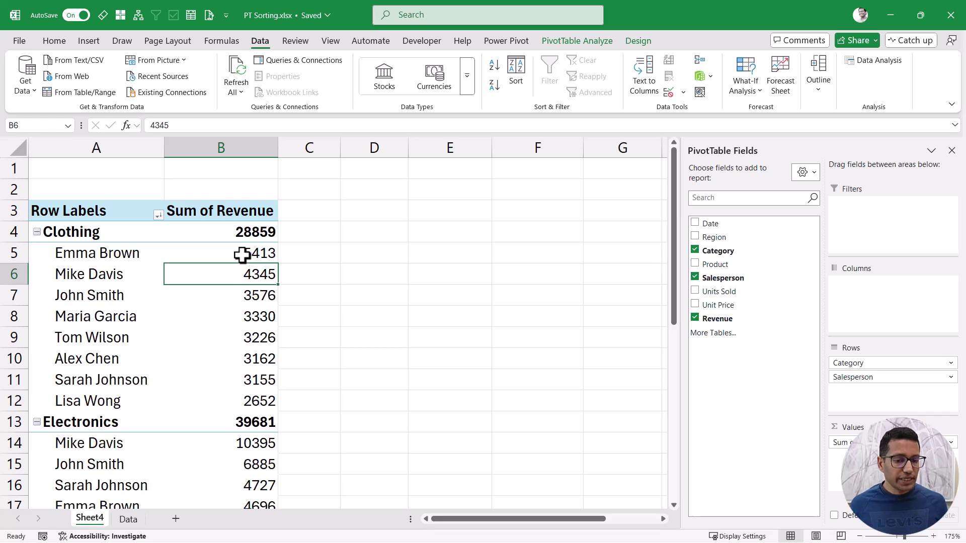
# Examine the order of the salesperson revenues within Clothing and of the Clothing, Electronics and Furniture subtotals
pyautogui.moveTo(242, 255); pyautogui.dragTo(237, 396)
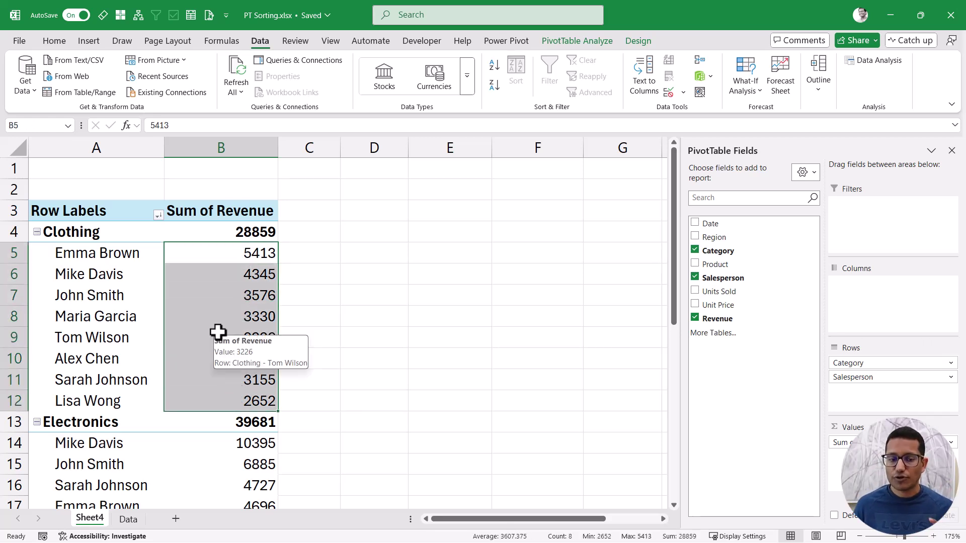
pyautogui.moveTo(228, 252); pyautogui.dragTo(237, 398)
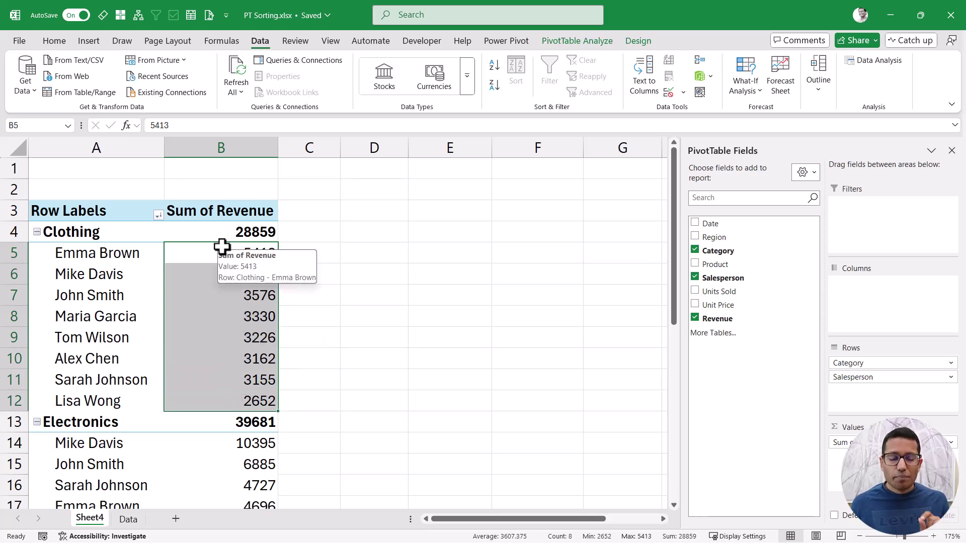
pyautogui.click(83, 232)
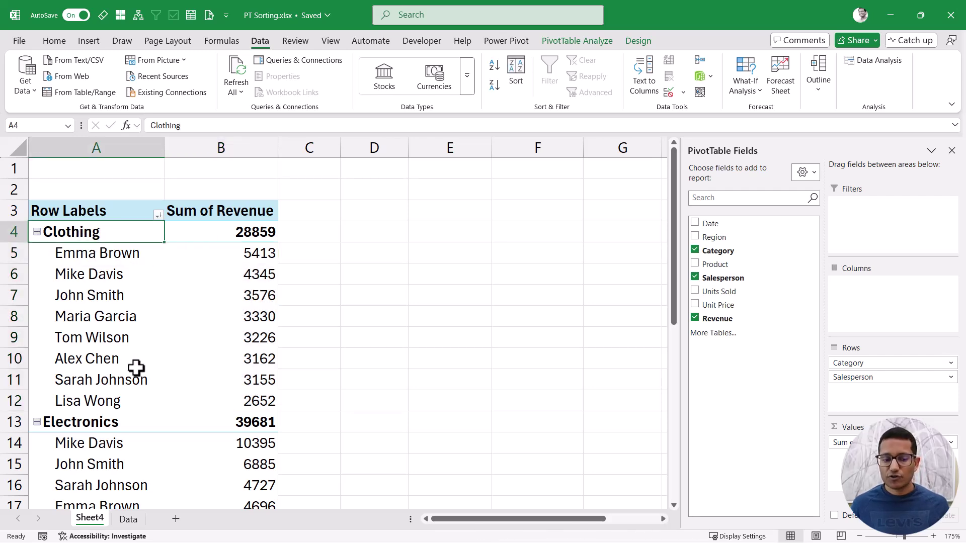
pyautogui.scroll(-2, 135, 368)
pyautogui.scroll(2, 135, 369)
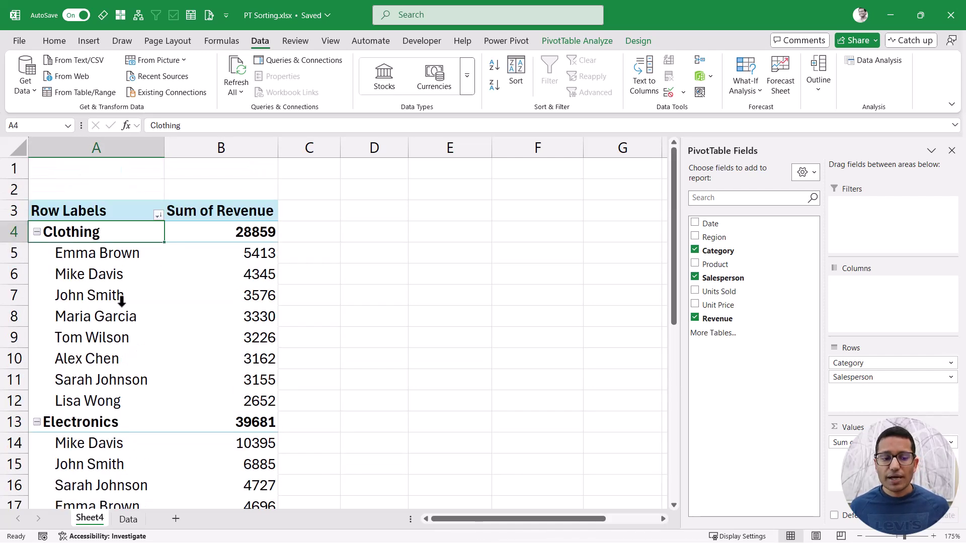
pyautogui.click(209, 232)
pyautogui.click(241, 420)
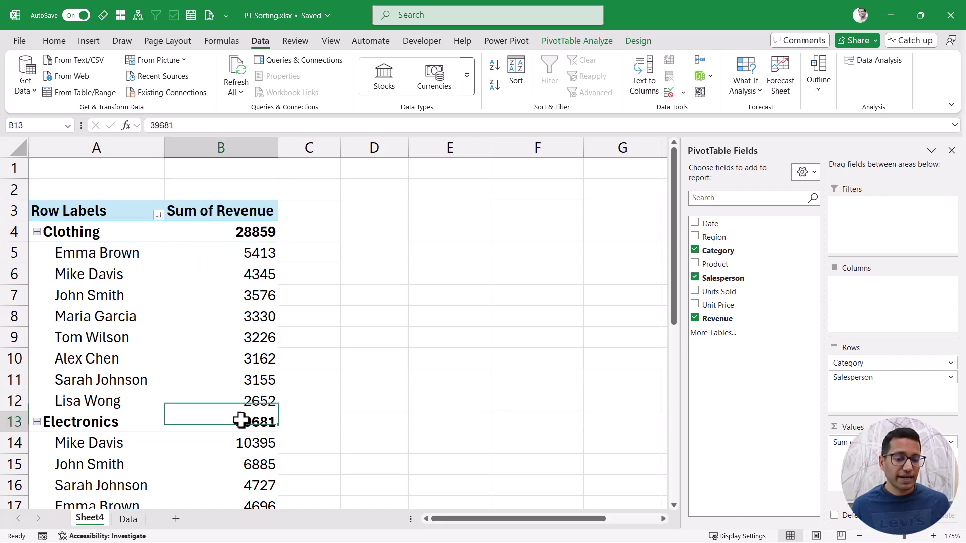
pyautogui.scroll(-3, 244, 403)
pyautogui.click(248, 427)
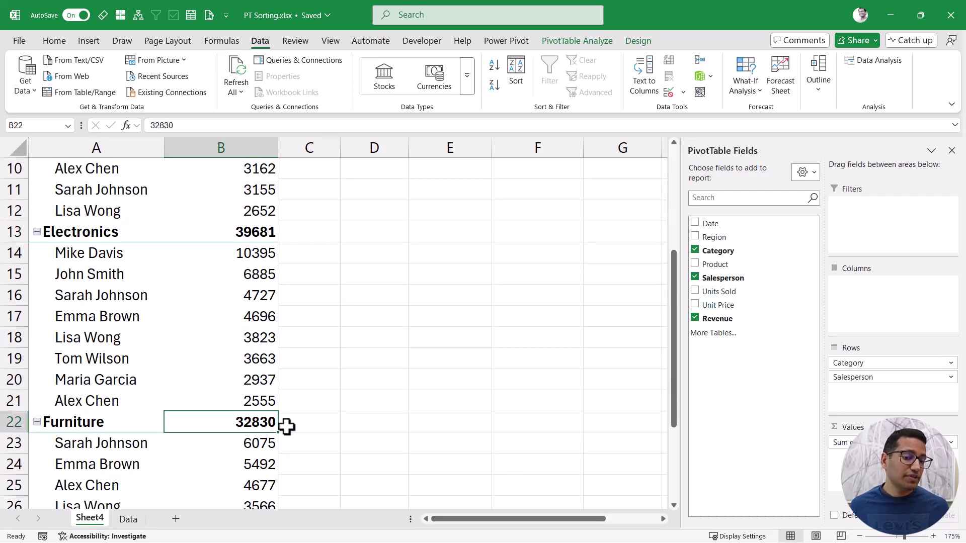
pyautogui.scroll(3, 286, 427)
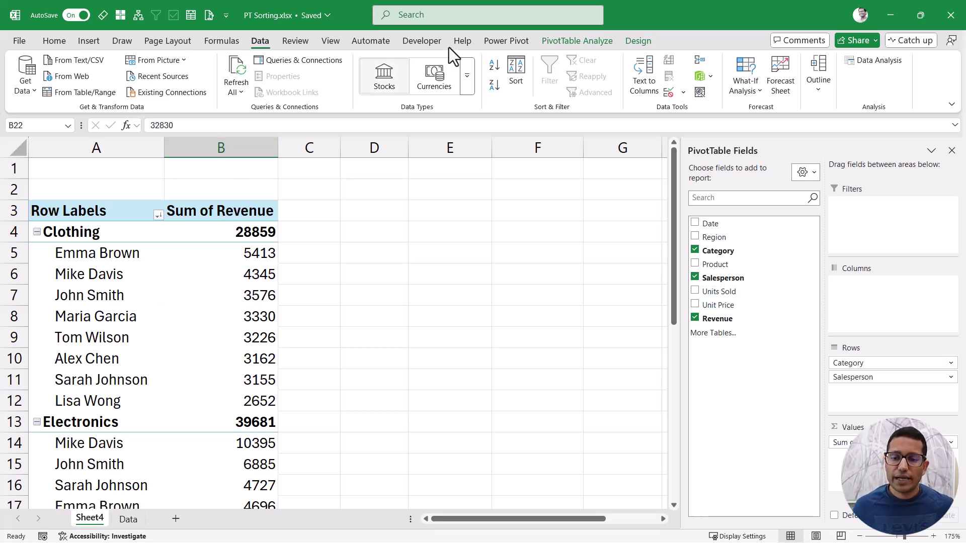
# Show the PivotTable in tabular form and repeat all item labels
pyautogui.click(635, 42)
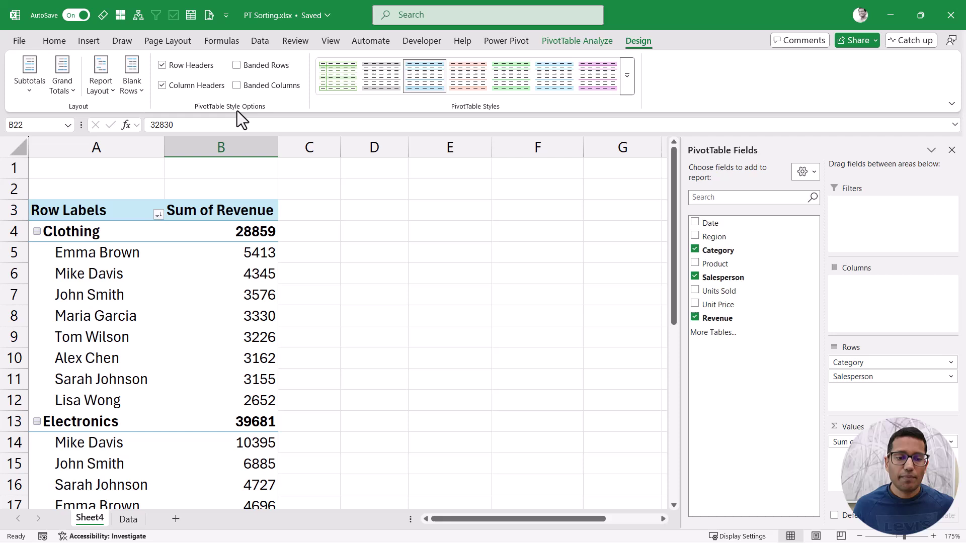
pyautogui.click(103, 94)
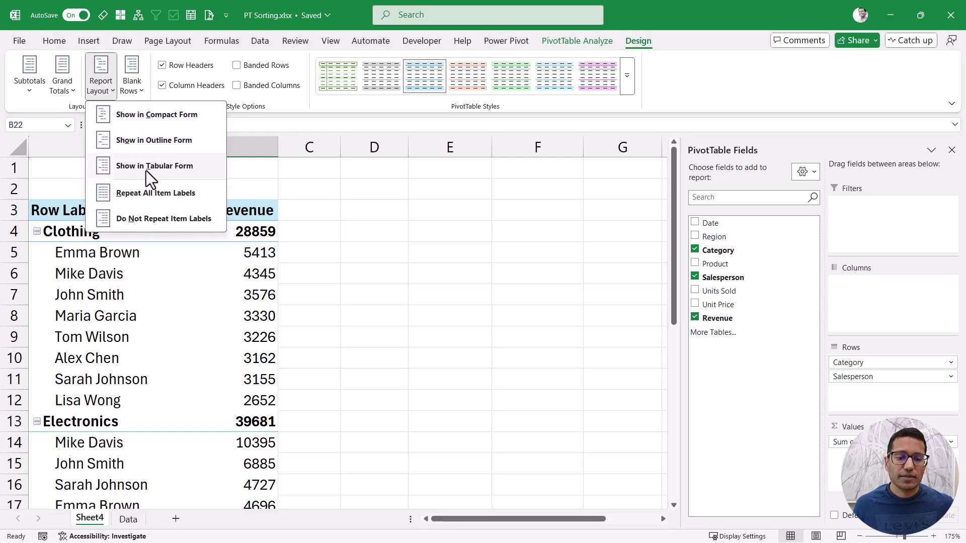
pyautogui.click(151, 166)
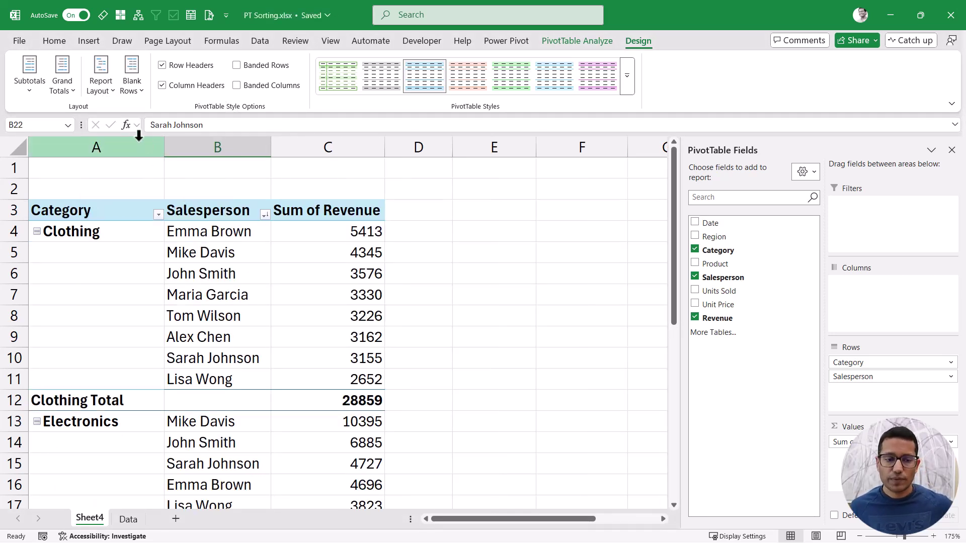
pyautogui.click(101, 87)
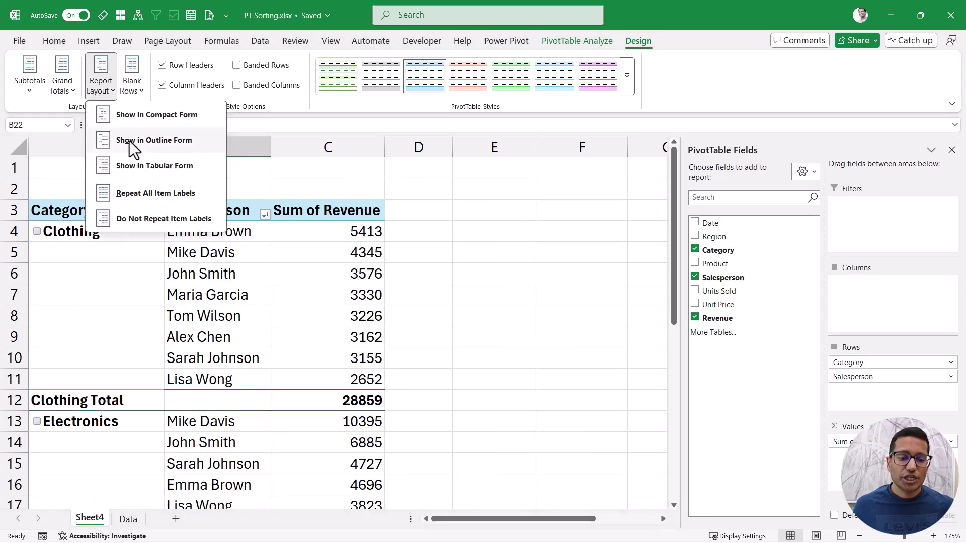
pyautogui.click(146, 192)
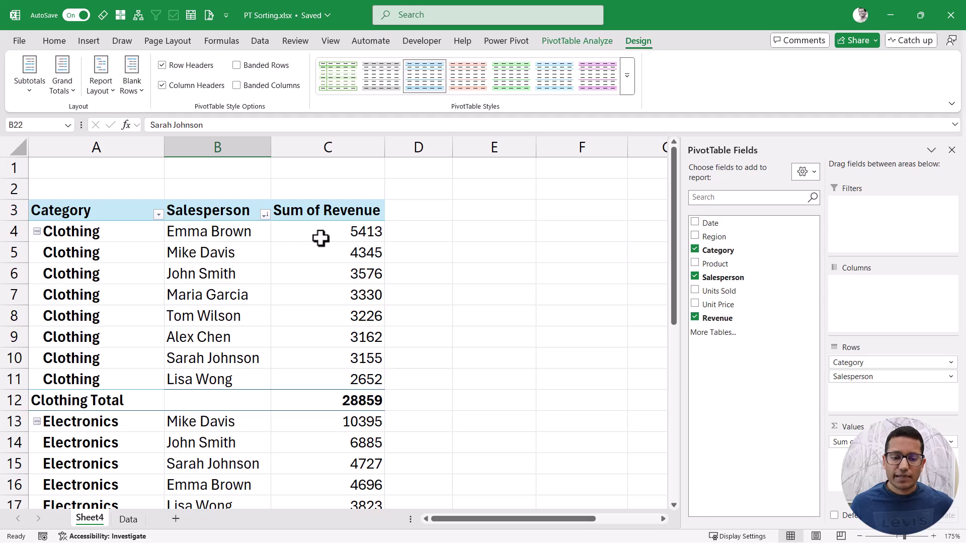
# Check the revenue order within Clothing and the following category groups in the tabular layout
pyautogui.moveTo(347, 231); pyautogui.dragTo(352, 380)
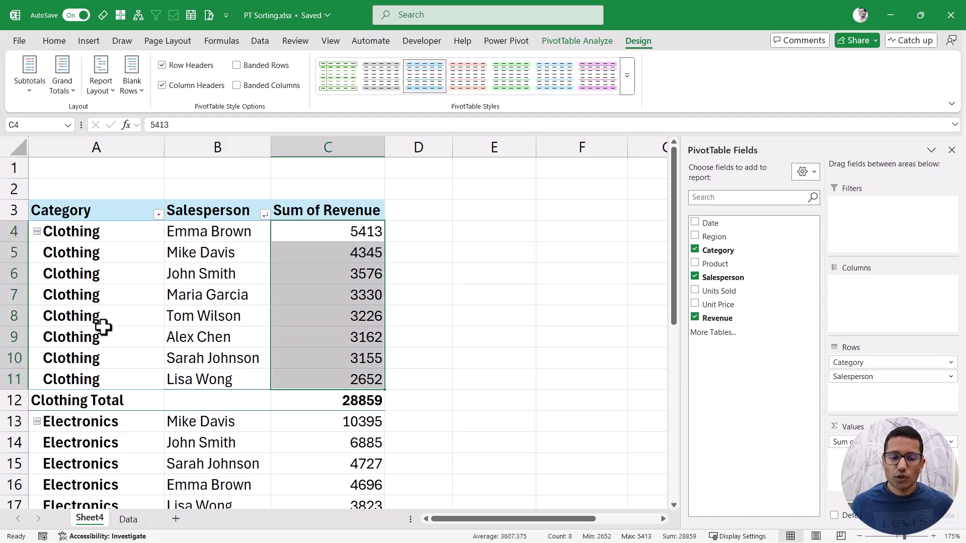
pyautogui.scroll(-4, 107, 373)
pyautogui.scroll(4, 110, 373)
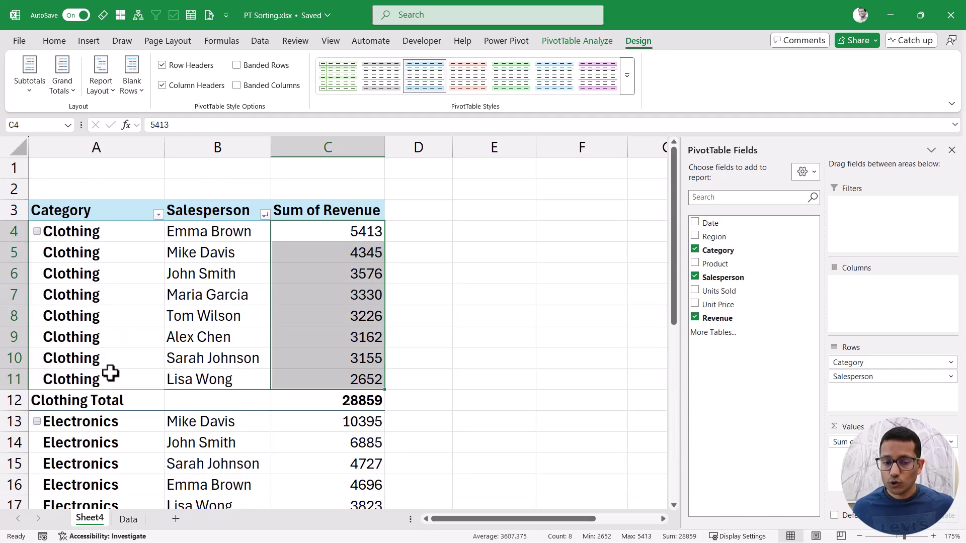
# Collapse the salesperson rows so that only the categories and their revenue totals are shown
pyautogui.click(173, 261)
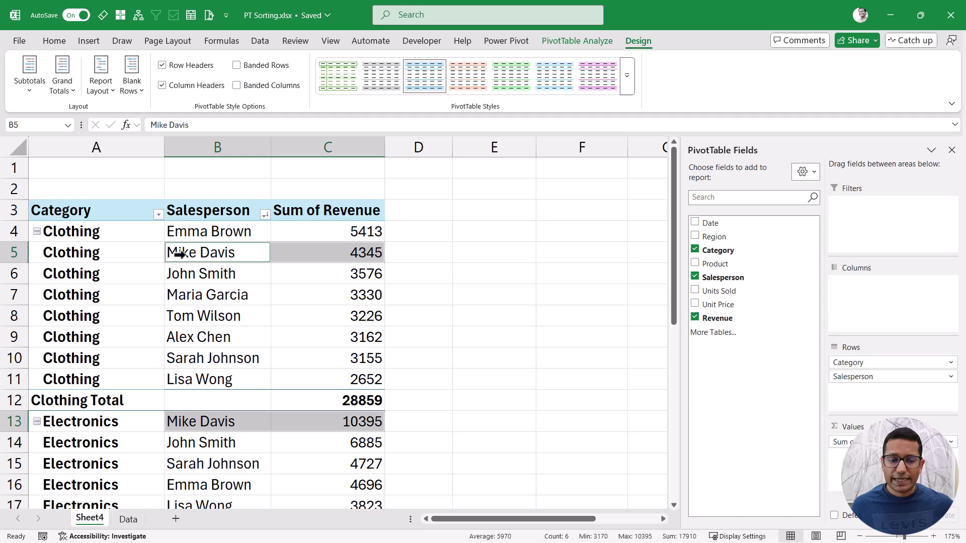
pyautogui.click(119, 253)
pyautogui.click(200, 253)
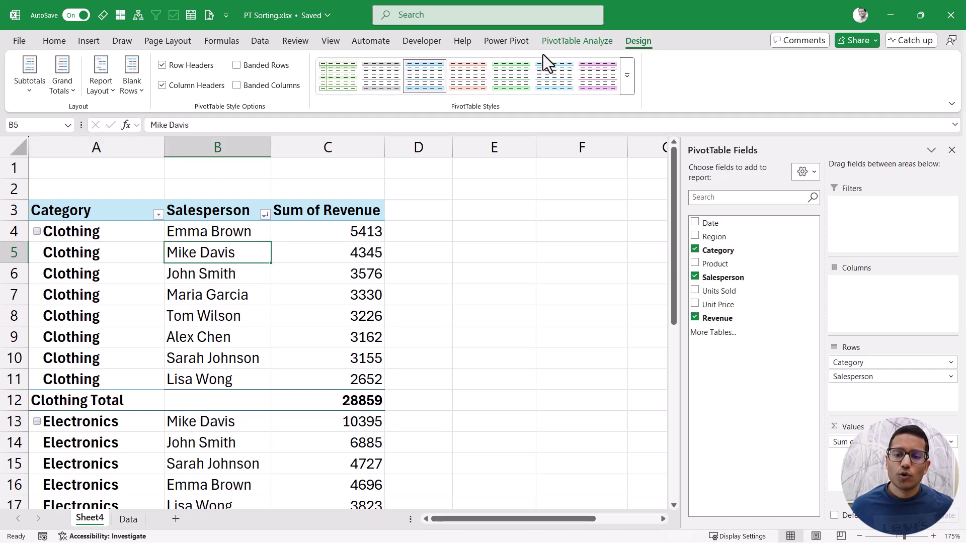
pyautogui.click(576, 42)
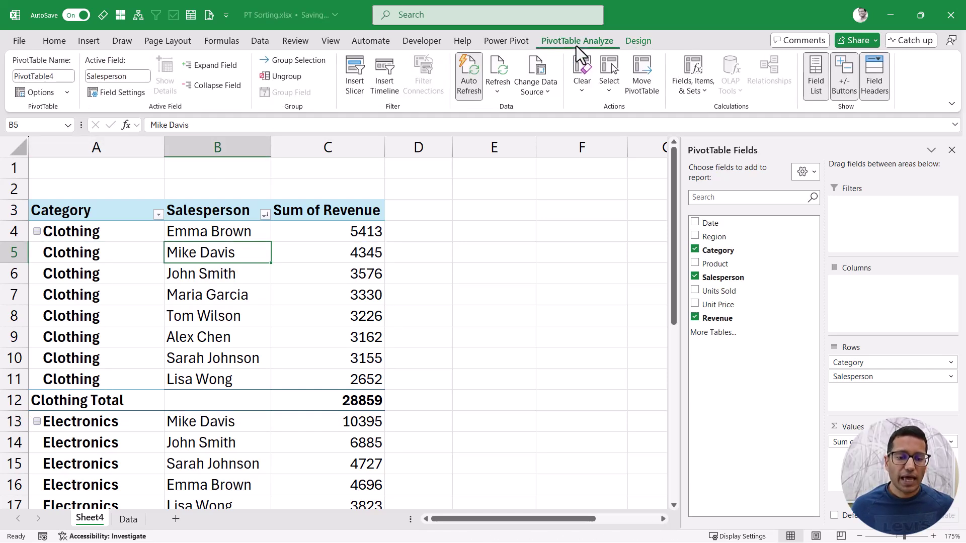
pyautogui.click(219, 87)
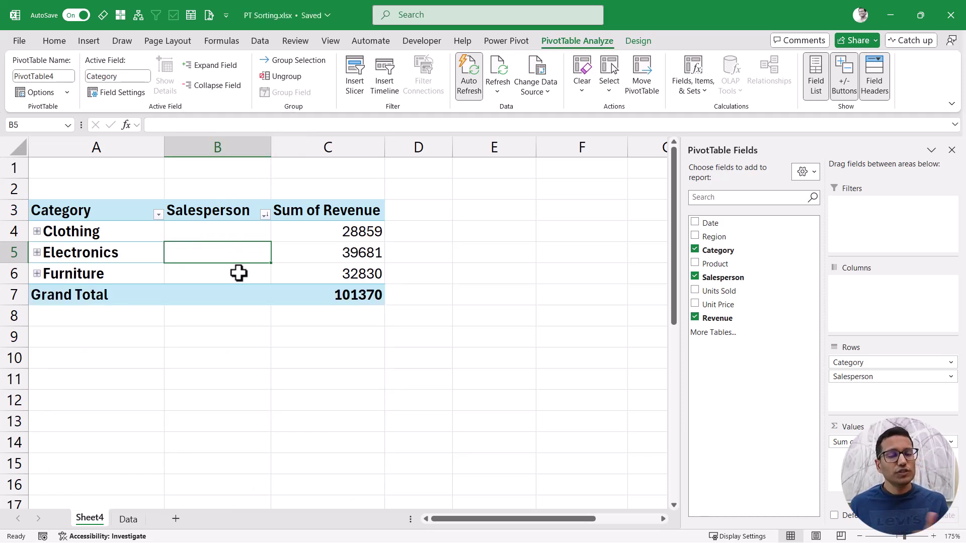
# Sort the categories by their Sum of Revenue from largest to smallest
pyautogui.moveTo(130, 231); pyautogui.dragTo(126, 274)
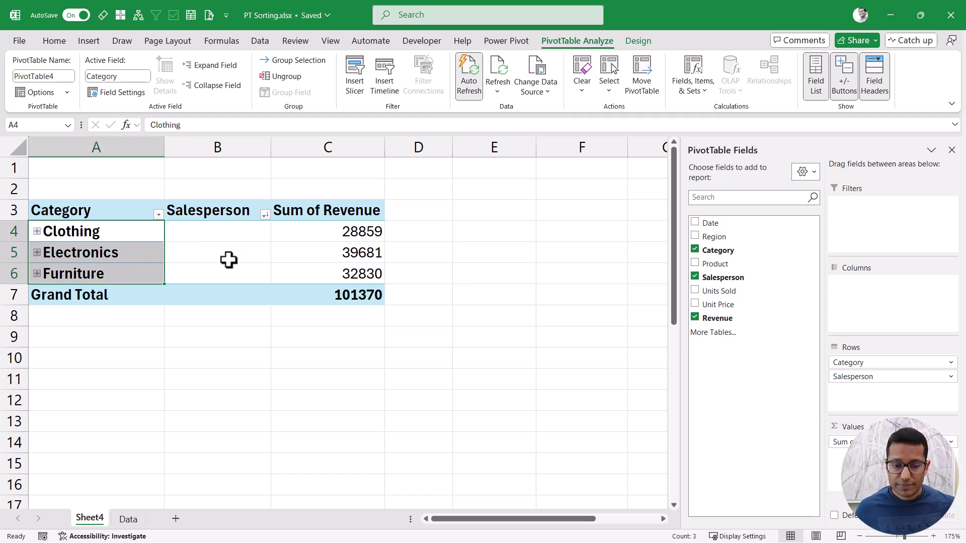
pyautogui.moveTo(327, 230); pyautogui.dragTo(328, 273)
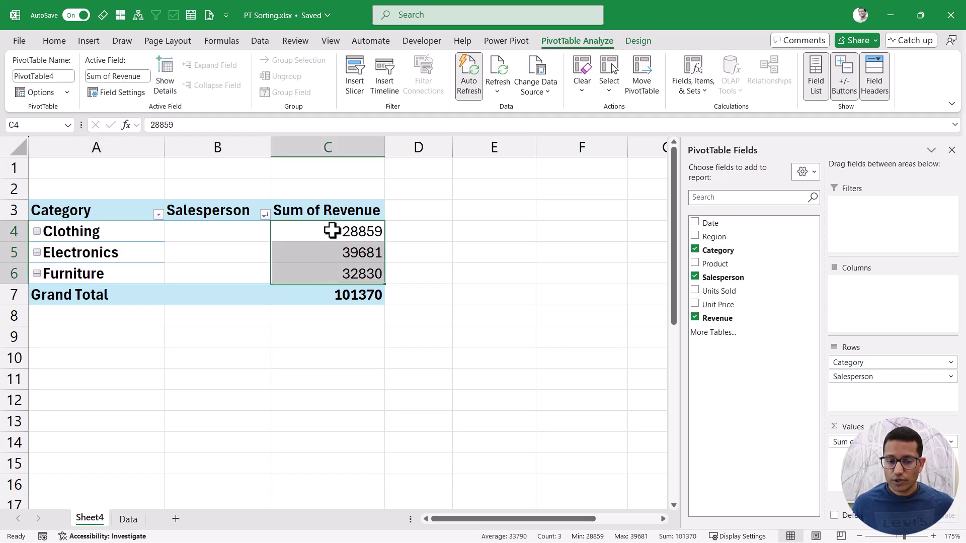
pyautogui.click(328, 253)
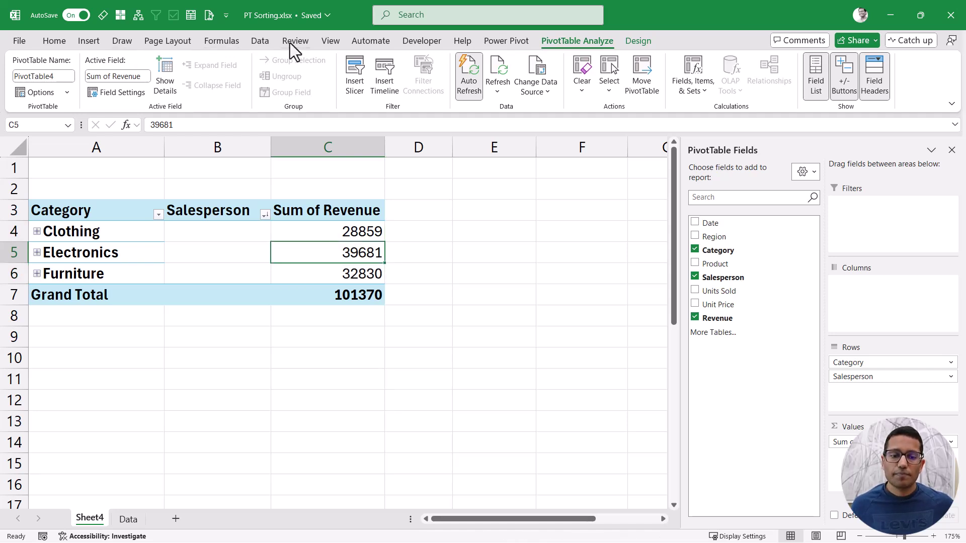
pyautogui.click(260, 40)
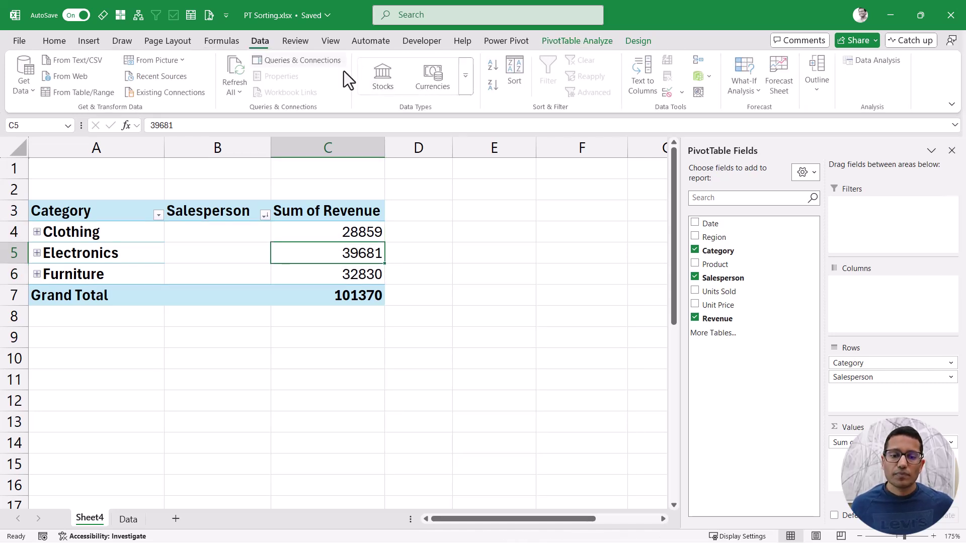
pyautogui.click(494, 86)
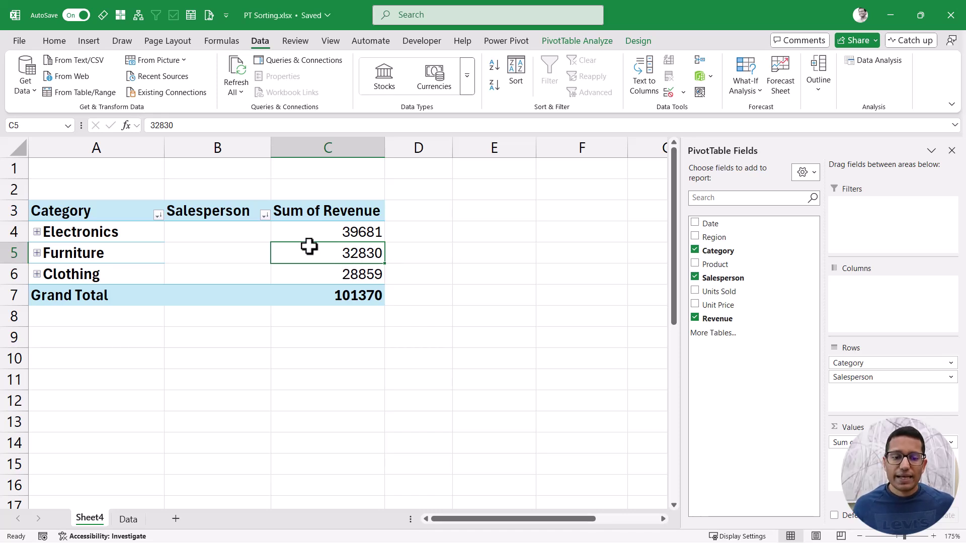
# Expand the Category field to show the salesperson rows under every category
pyautogui.click(126, 234)
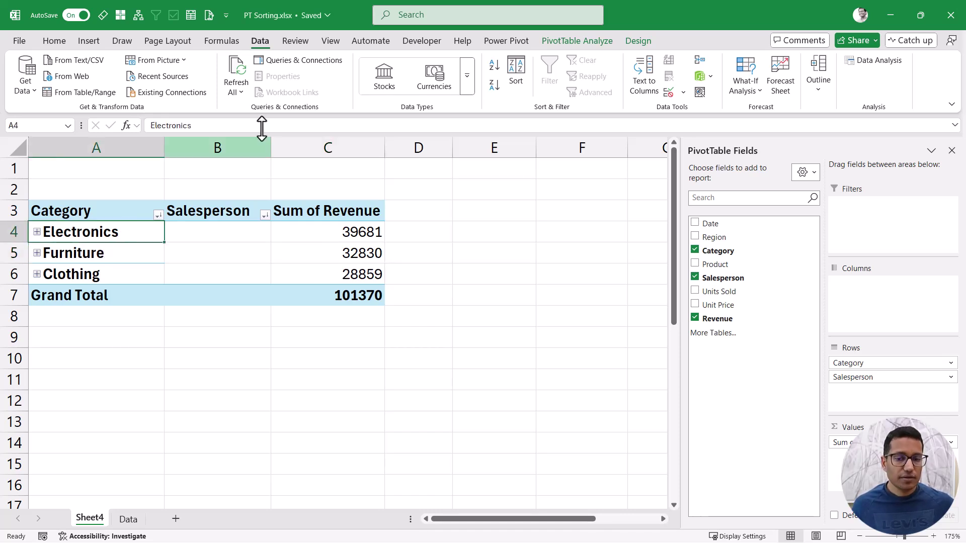
pyautogui.click(574, 41)
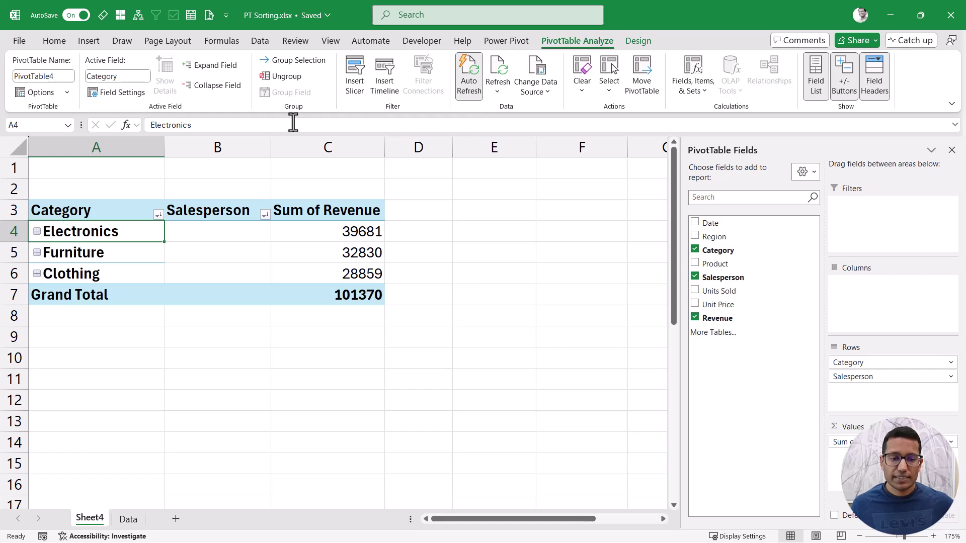
pyautogui.click(218, 68)
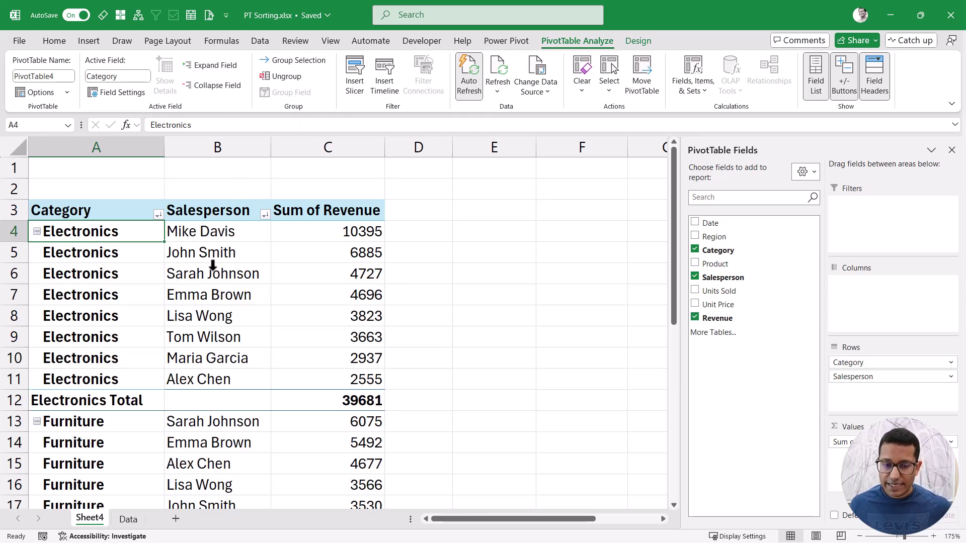
# Examine the order of the salesperson revenues within each category and of the Electronics, Furniture and Clothing totals
pyautogui.moveTo(209, 236); pyautogui.dragTo(307, 374)
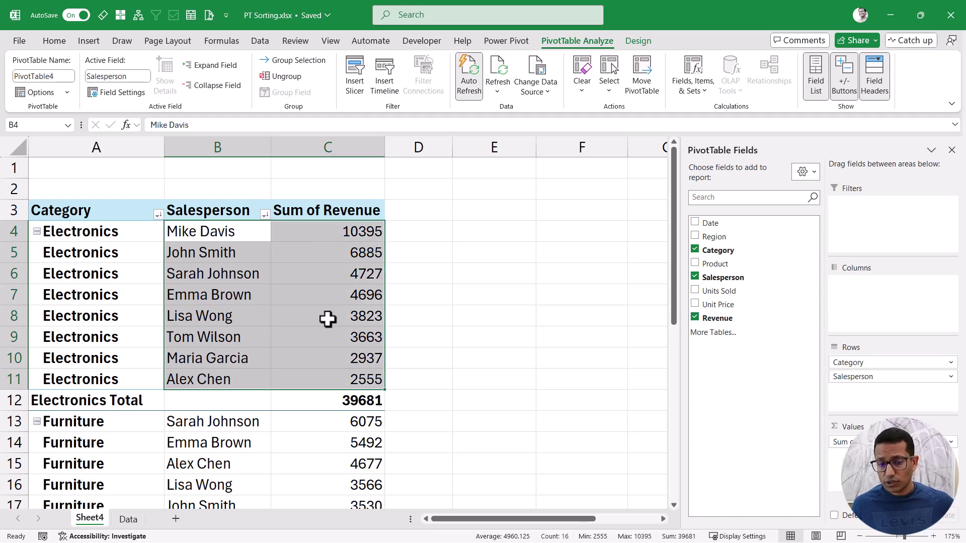
pyautogui.scroll(-2, 327, 318)
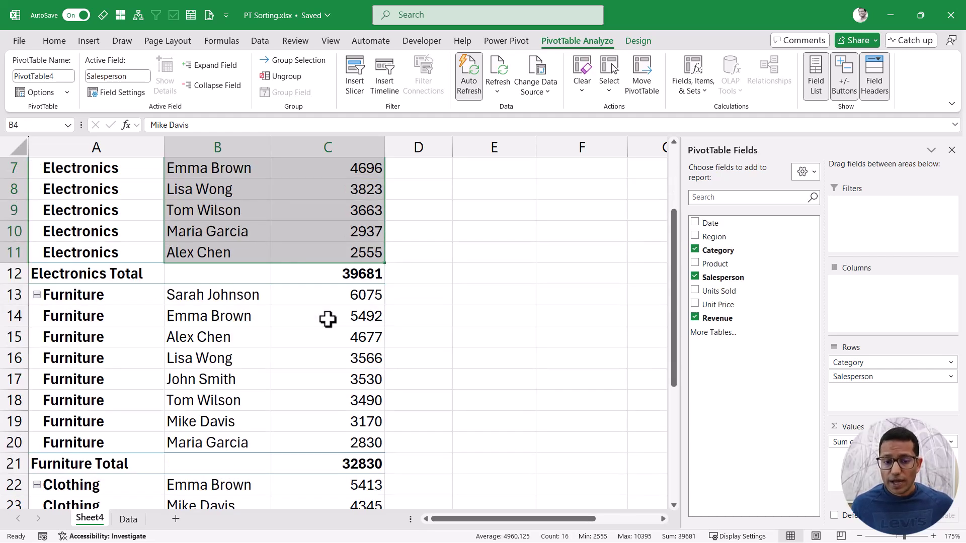
pyautogui.click(91, 276)
pyautogui.moveTo(90, 276); pyautogui.dragTo(313, 276)
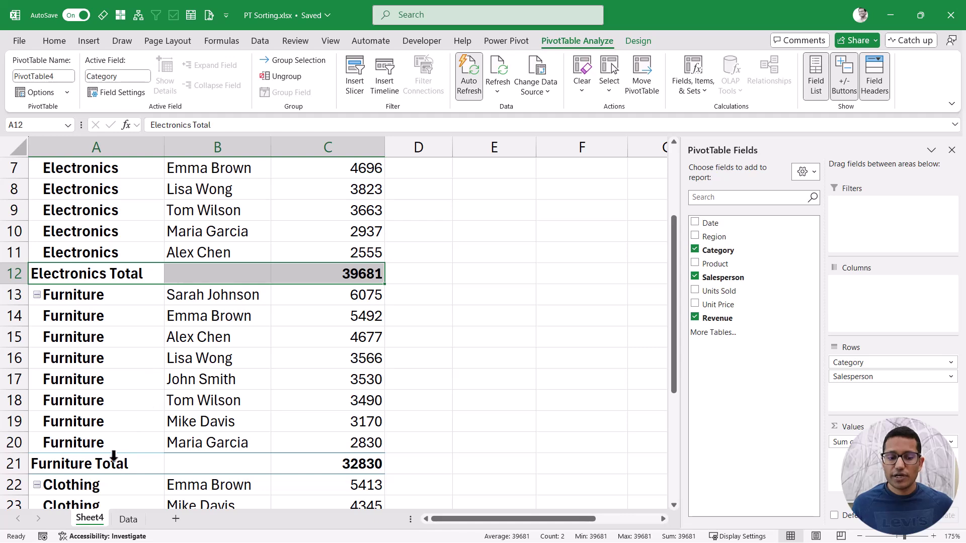
pyautogui.moveTo(113, 463); pyautogui.dragTo(277, 464)
pyautogui.scroll(-4, 231, 371)
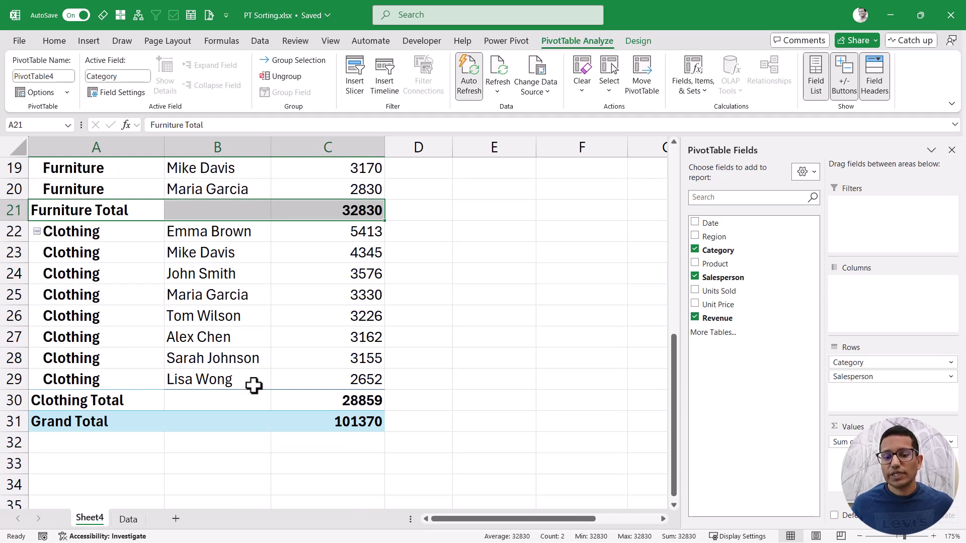
pyautogui.scroll(6, 255, 384)
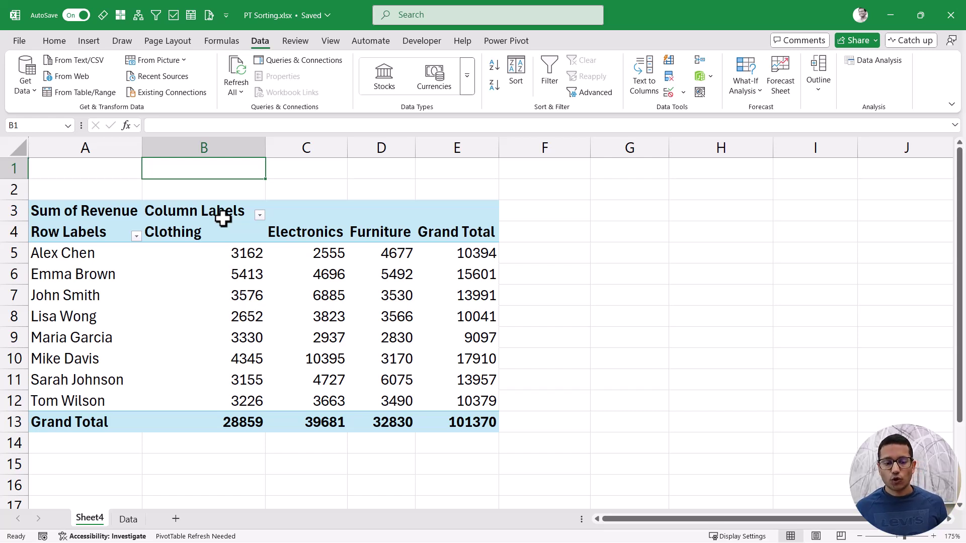
# Move the Electronics column ahead of Clothing in the PivotTable with categories across the columns
pyautogui.click(202, 232)
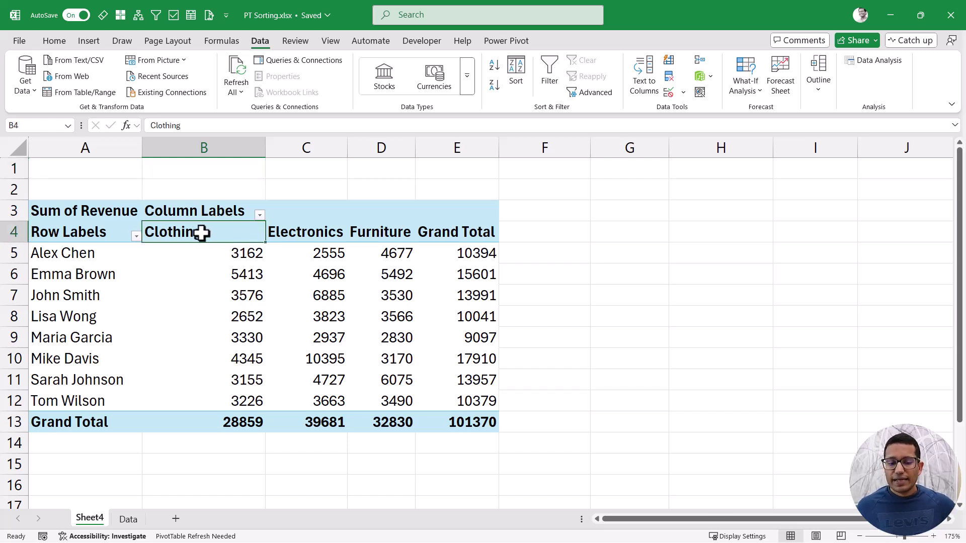
pyautogui.moveTo(312, 231); pyautogui.dragTo(330, 398)
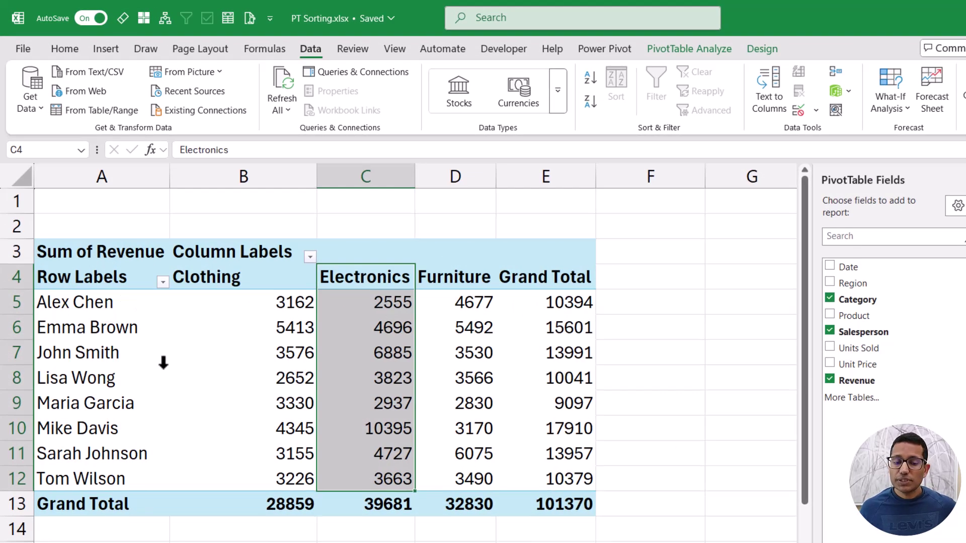
pyautogui.moveTo(286, 280); pyautogui.dragTo(453, 278)
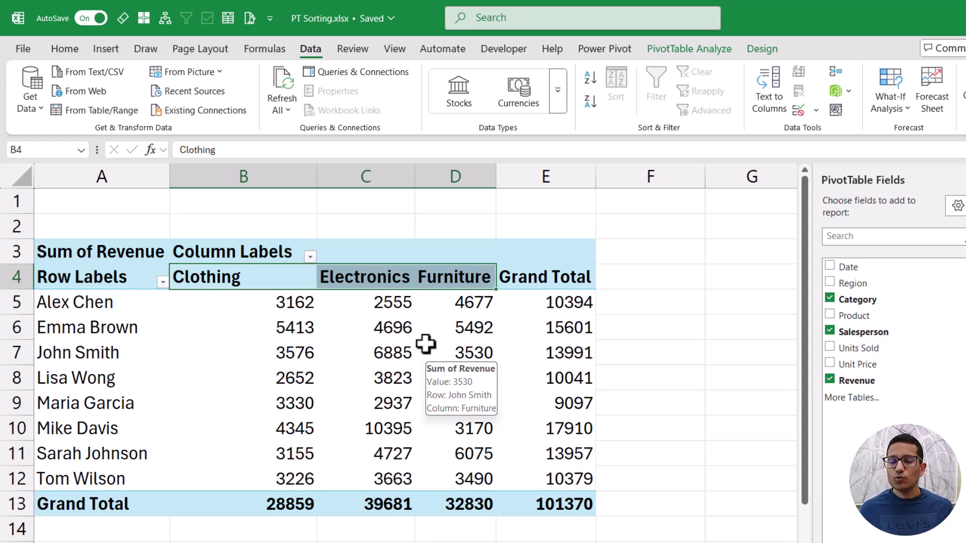
pyautogui.click(377, 278)
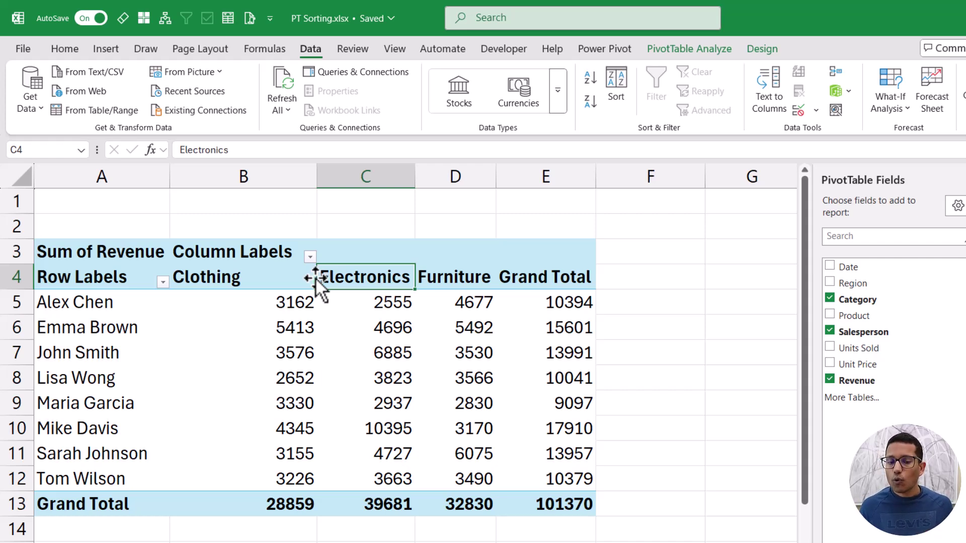
pyautogui.moveTo(315, 277)
pyautogui.mouseDown()
pyautogui.moveTo(195, 284)
pyautogui.moveTo(472, 281)
pyautogui.moveTo(297, 279)
pyautogui.mouseUp()
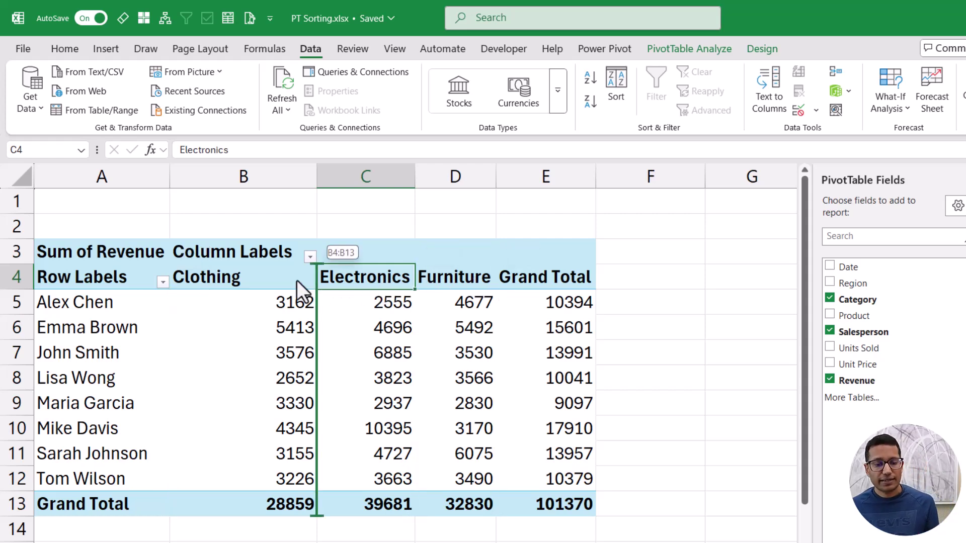
pyautogui.moveTo(203, 282); pyautogui.dragTo(185, 282)
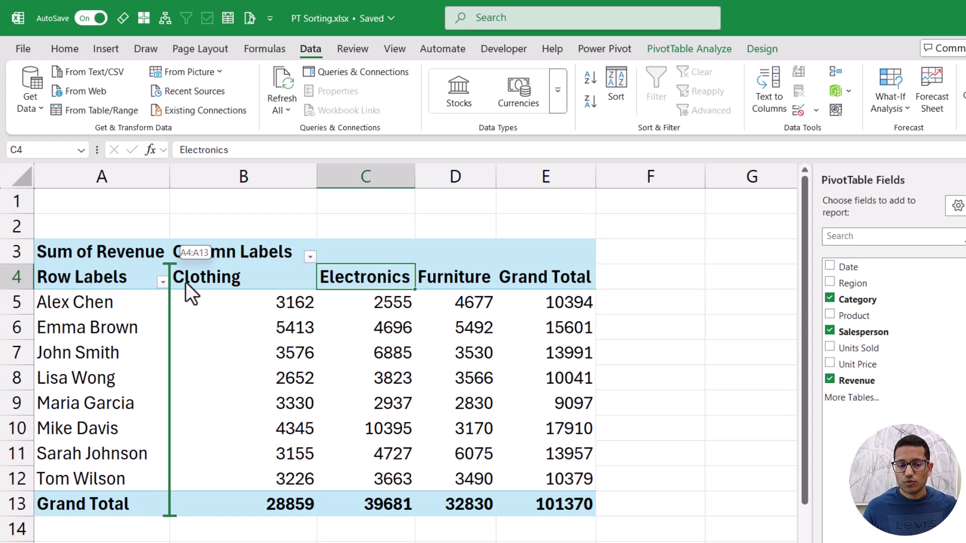
pyautogui.moveTo(186, 282); pyautogui.dragTo(186, 282)
pyautogui.moveTo(256, 281); pyautogui.dragTo(254, 479)
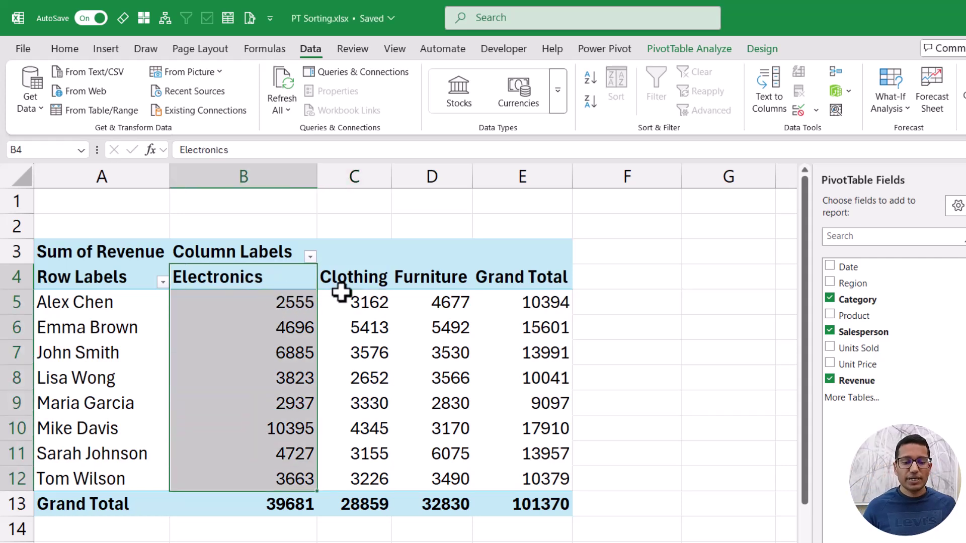
pyautogui.moveTo(347, 280); pyautogui.dragTo(424, 476)
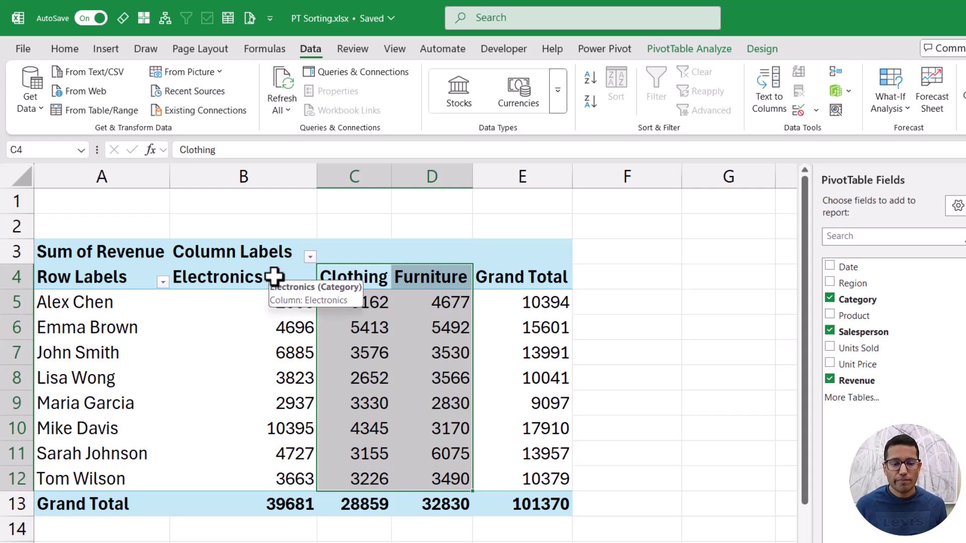
# Restore the category columns to the order Clothing, Electronics, Furniture
pyautogui.hotkey('alt', 'a')
pyautogui.press('s')
pyautogui.press('a')
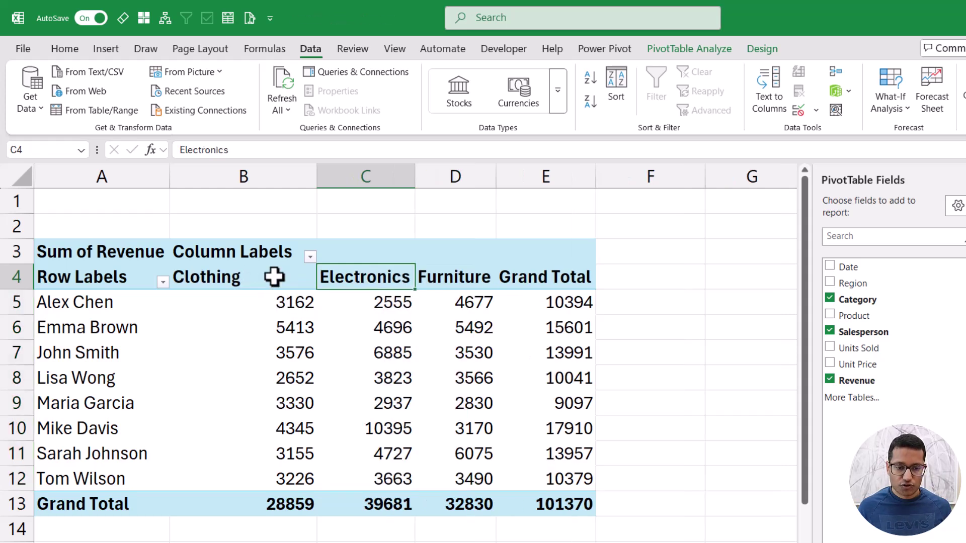
# Sort the salesperson rows by their Electronics revenue from largest to smallest
pyautogui.click(362, 302)
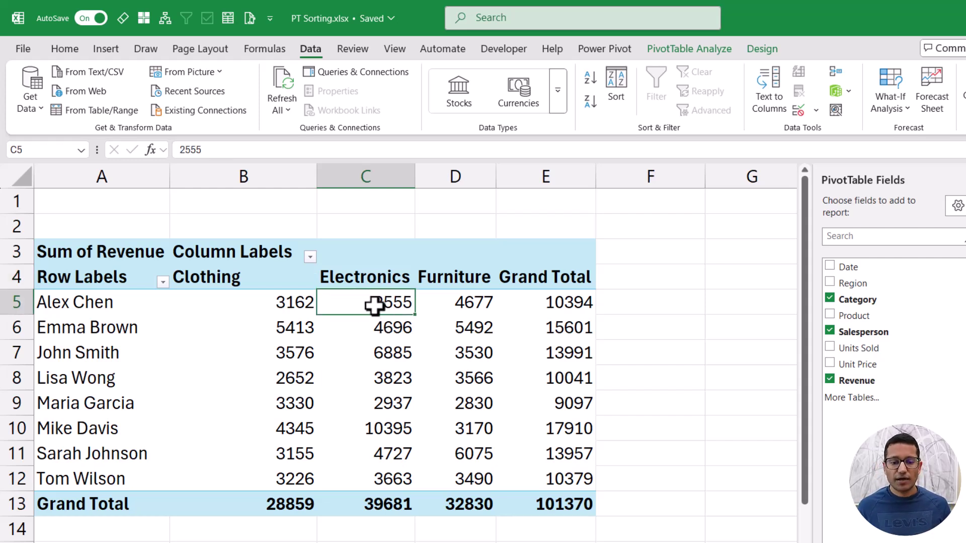
pyautogui.moveTo(373, 306)
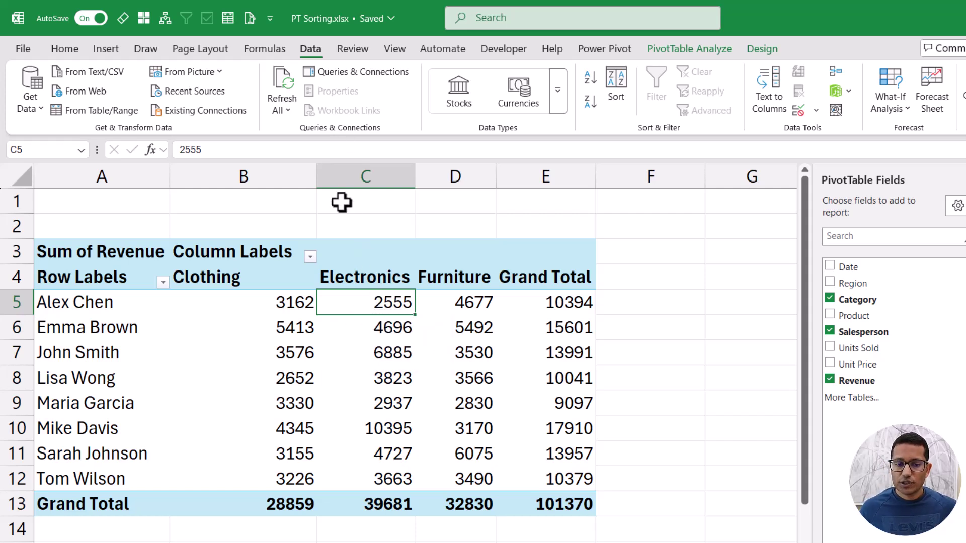
pyautogui.click(593, 105)
pyautogui.moveTo(377, 301); pyautogui.dragTo(392, 488)
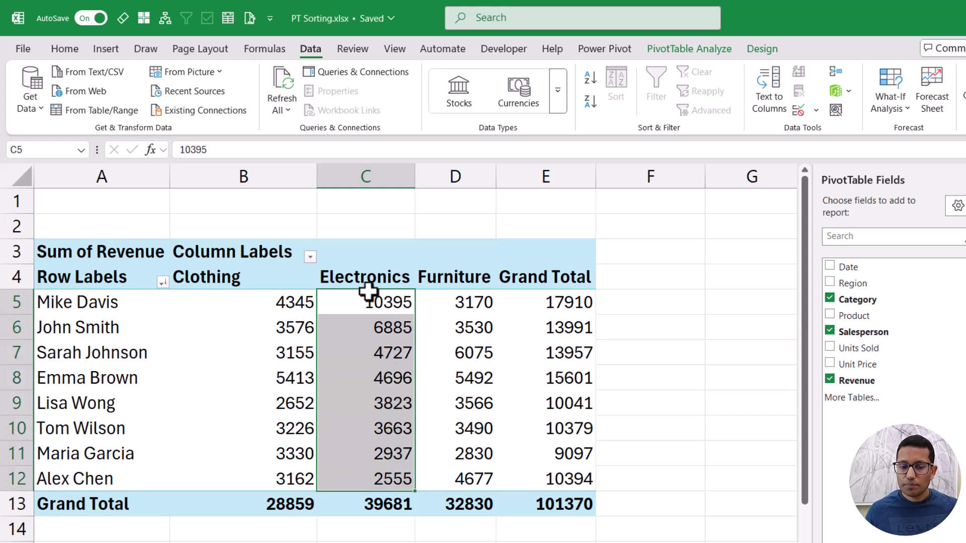
# Examine the first salesperson row and the Electronics column that the value sort is based on
pyautogui.click(353, 300)
pyautogui.click(123, 307)
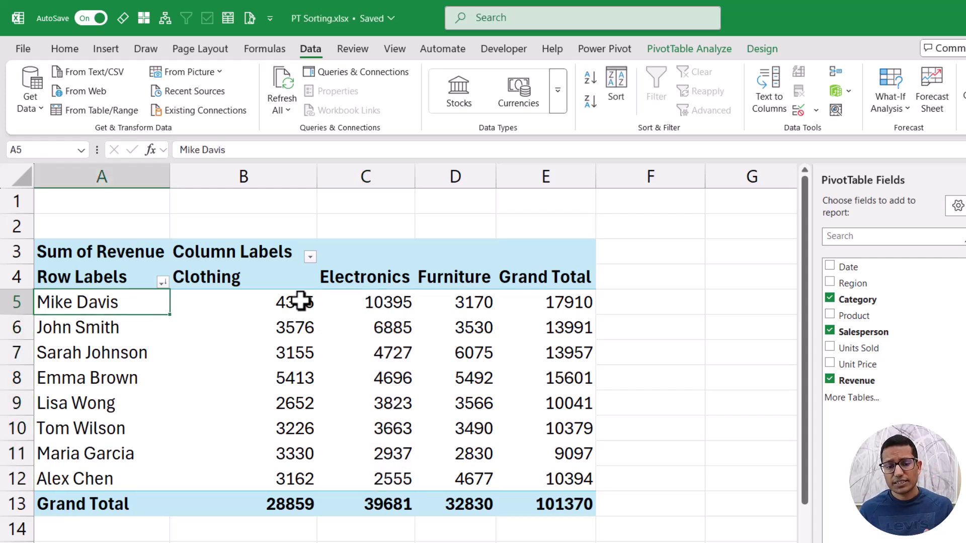
pyautogui.click(362, 301)
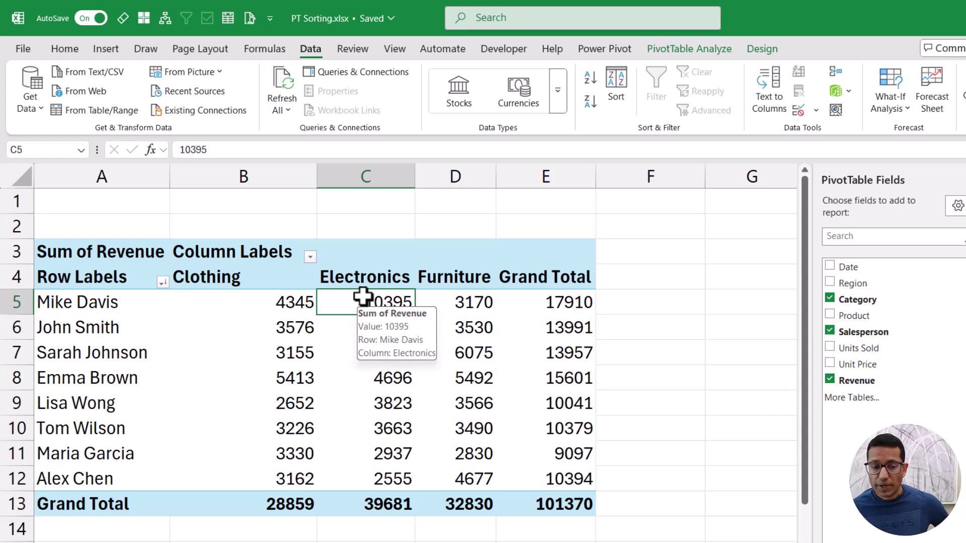
pyautogui.click(365, 277)
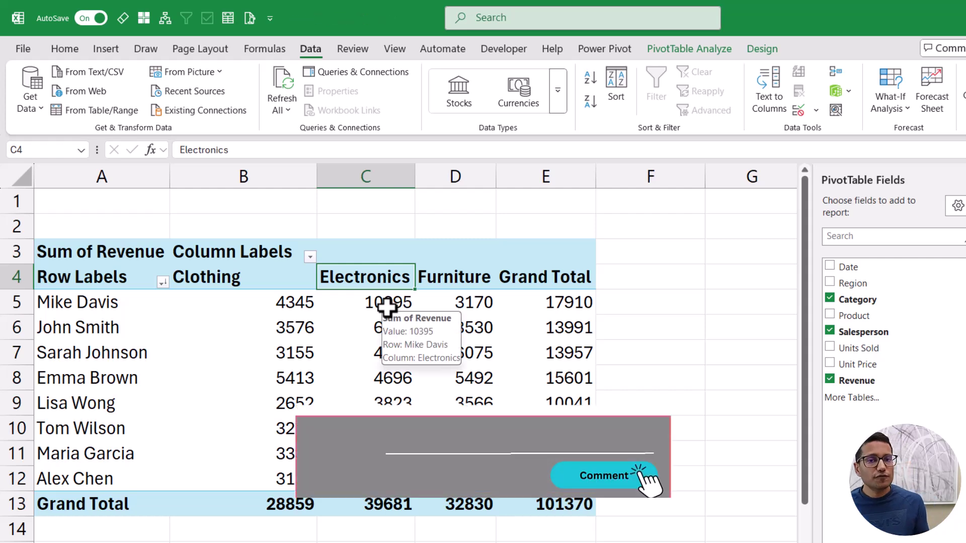
pyautogui.click(377, 282)
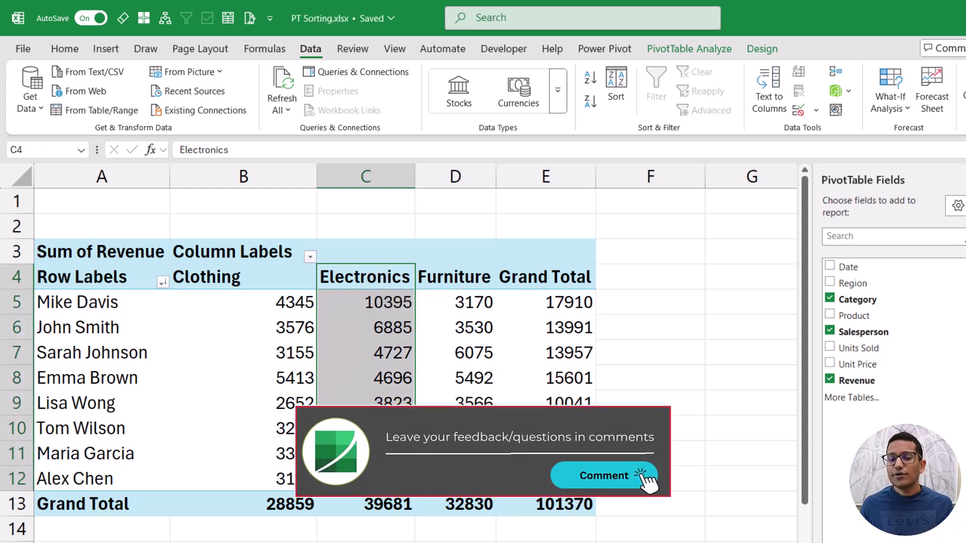
pyautogui.click(358, 280)
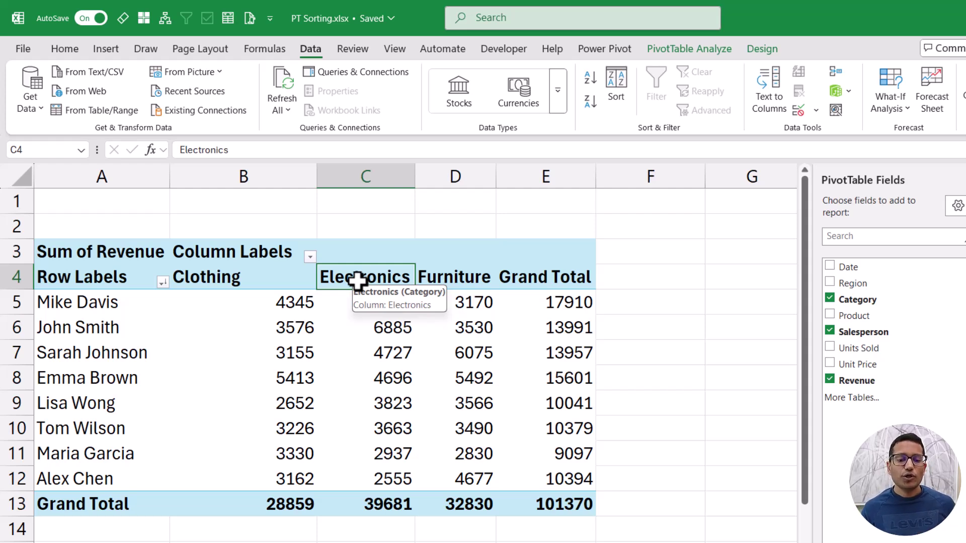
pyautogui.click(359, 282)
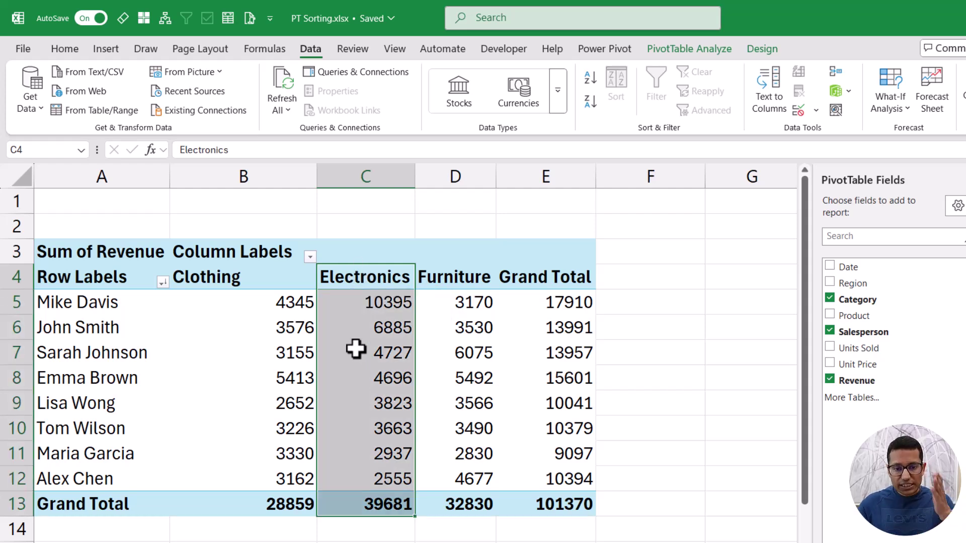
# Move the Electronics column ahead of Clothing in the value-sorted PivotTable and check the revenue order in the Clothing column
pyautogui.click(352, 276)
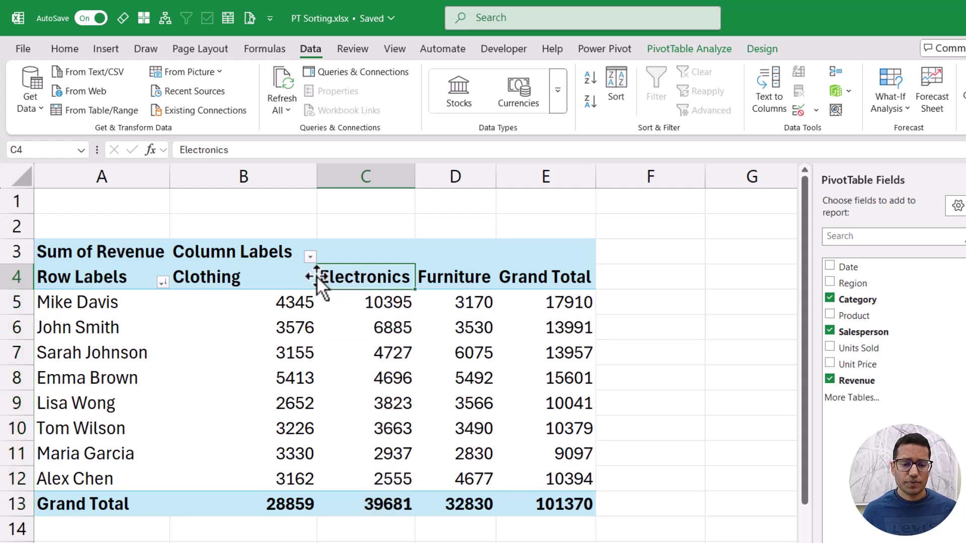
pyautogui.moveTo(315, 276); pyautogui.dragTo(192, 280)
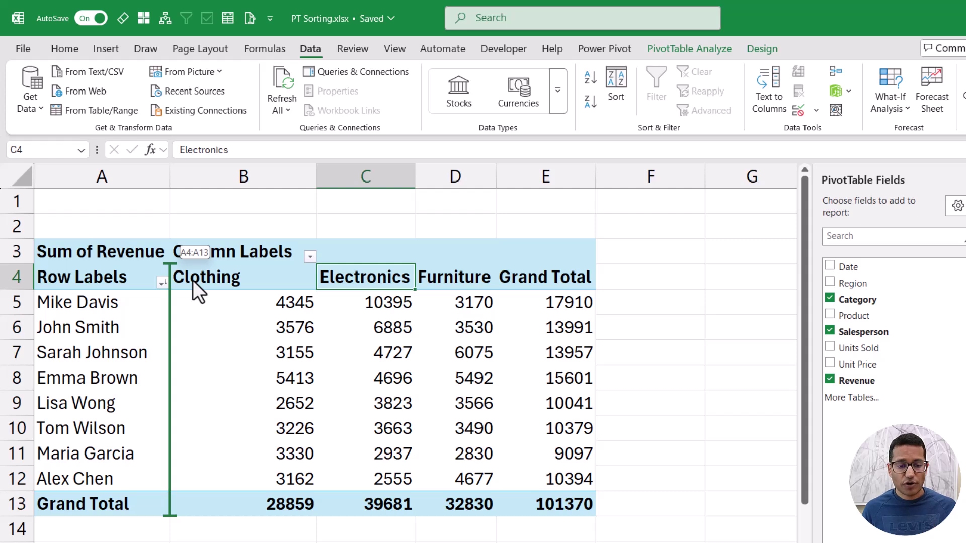
pyautogui.moveTo(192, 280); pyautogui.dragTo(192, 280)
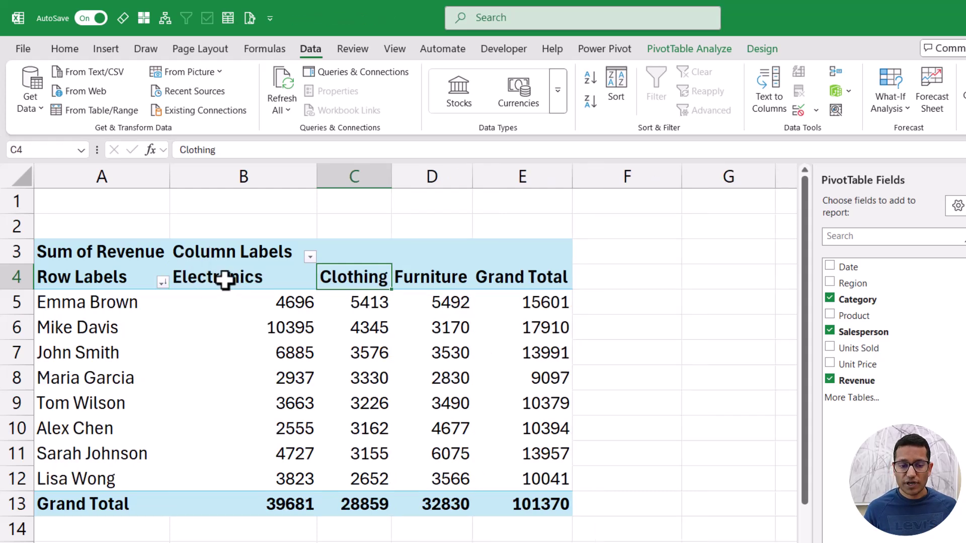
pyautogui.click(355, 312)
pyautogui.moveTo(354, 313); pyautogui.dragTo(368, 470)
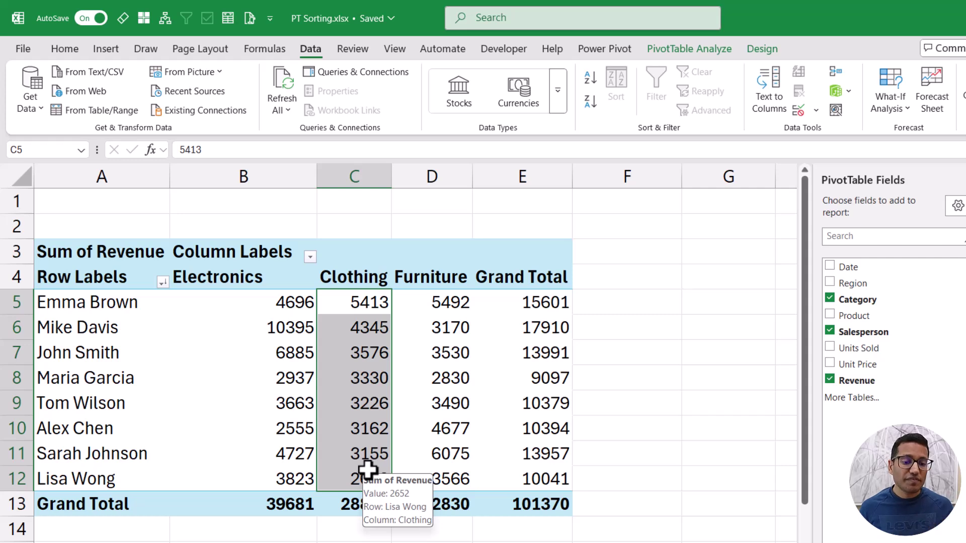
# Compare the Electronics and Clothing values by salesperson to see which column the row sort follows
pyautogui.moveTo(252, 282); pyautogui.dragTo(254, 470)
pyautogui.moveTo(346, 304); pyautogui.dragTo(351, 483)
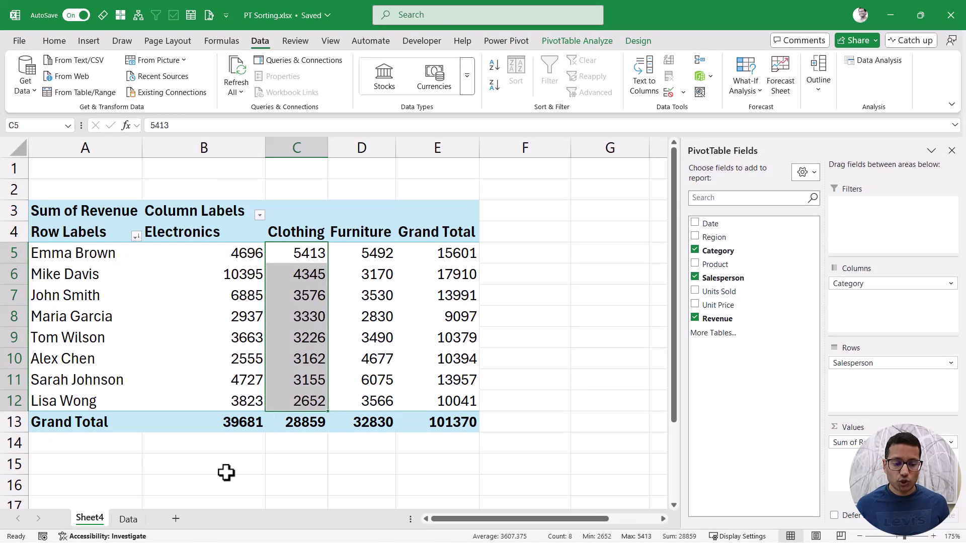
# Change the category in cell C5 of the Data sheet to BBB and examine where the new category lands in the PivotTable
pyautogui.click(128, 519)
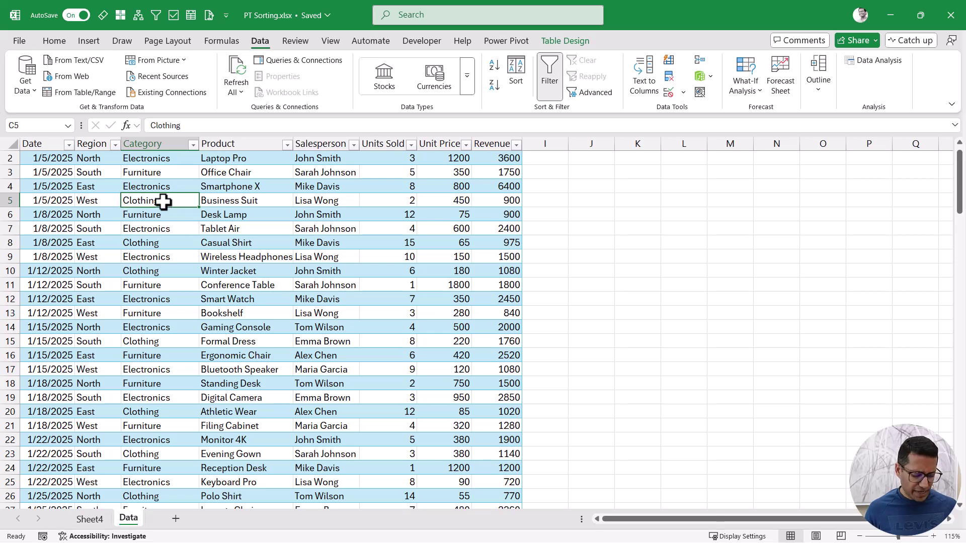
pyautogui.write('BBB')
pyautogui.press('Return')
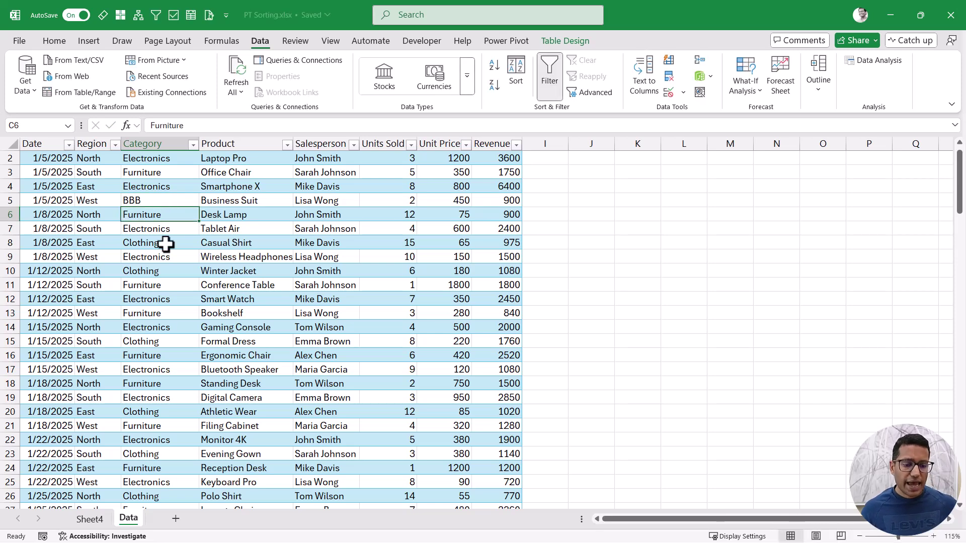
pyautogui.click(94, 519)
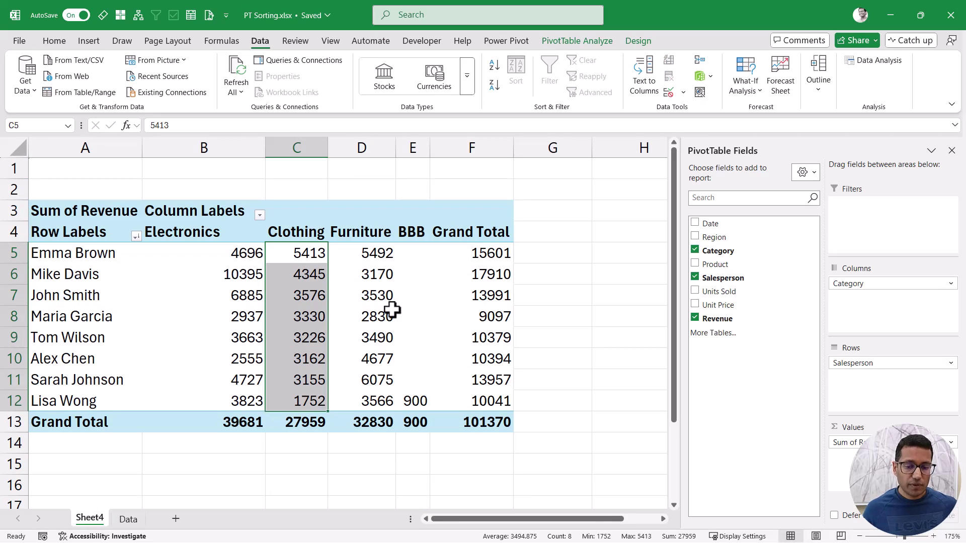
pyautogui.moveTo(231, 235); pyautogui.dragTo(366, 402)
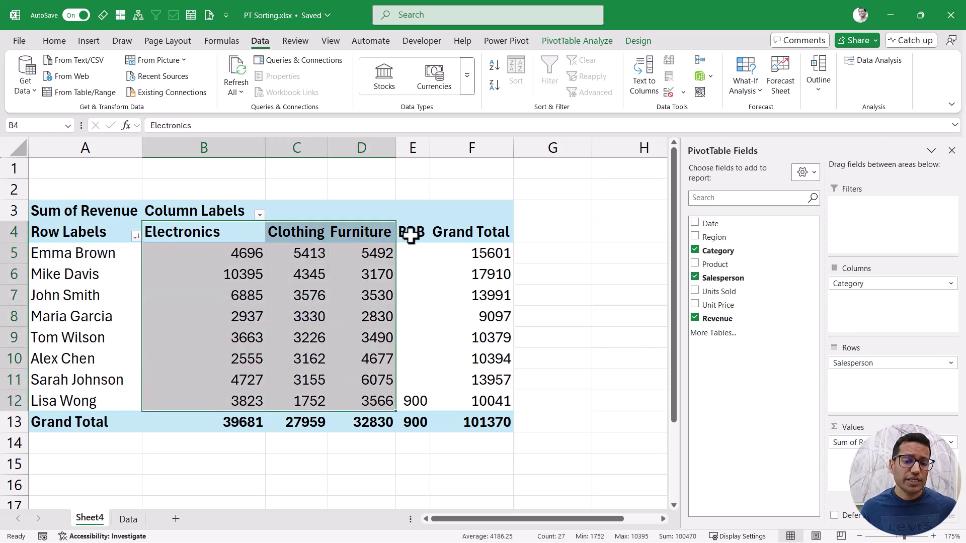
pyautogui.moveTo(410, 233); pyautogui.dragTo(413, 402)
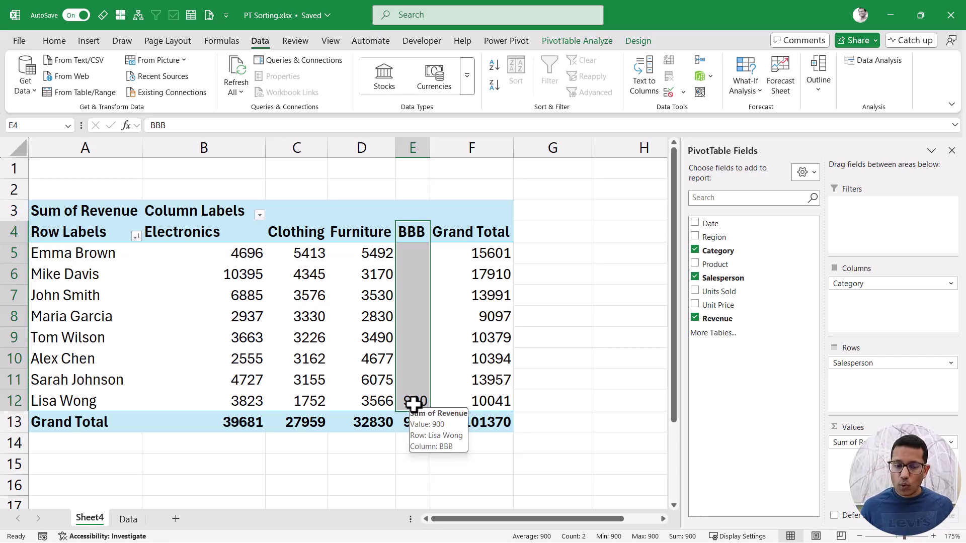
# Undo the category change in cell C5 of the Data sheet and return to the PivotTable sheet
pyautogui.hotkey('ctrl', 'pagedown')
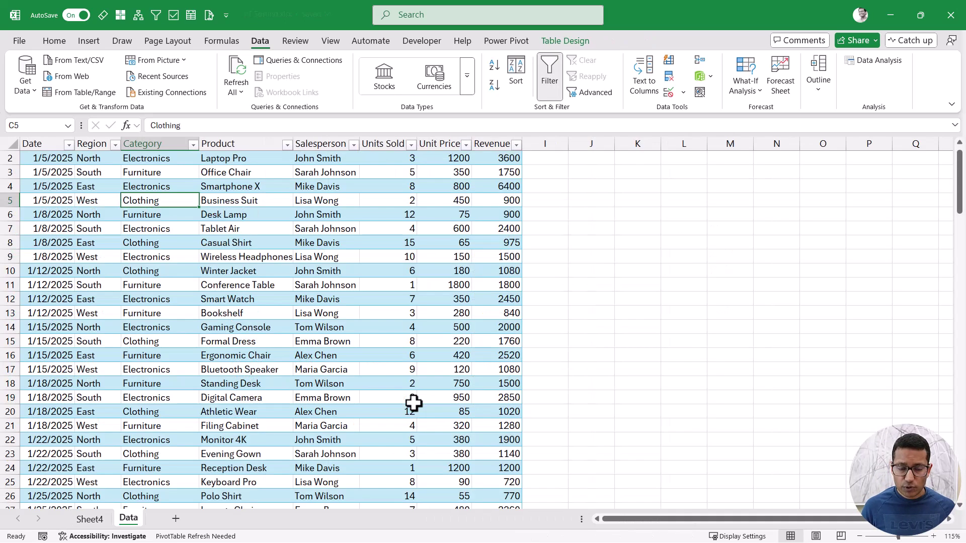
pyautogui.click(101, 526)
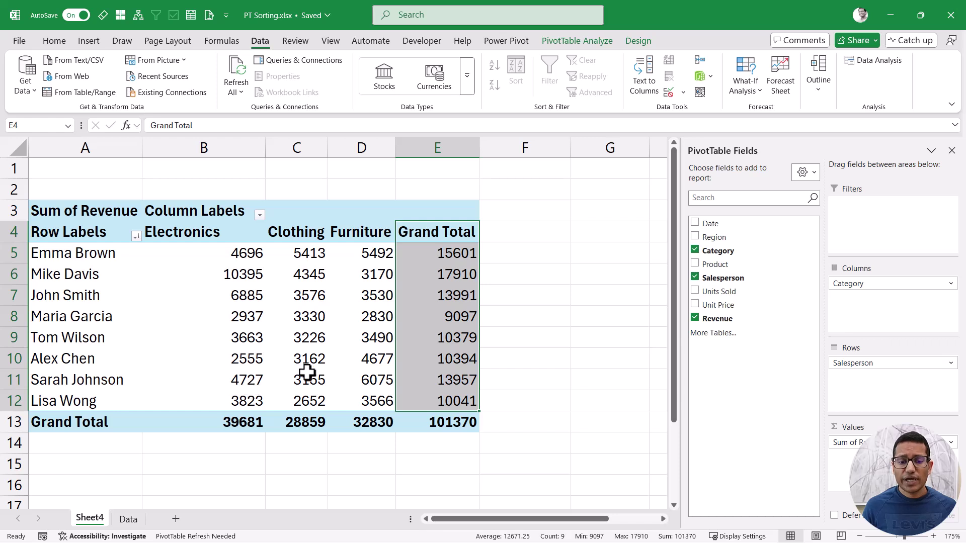
# Move the Furniture column ahead of Electronics and Clothing by overwriting the label in B4 with Furniture
pyautogui.click(281, 232)
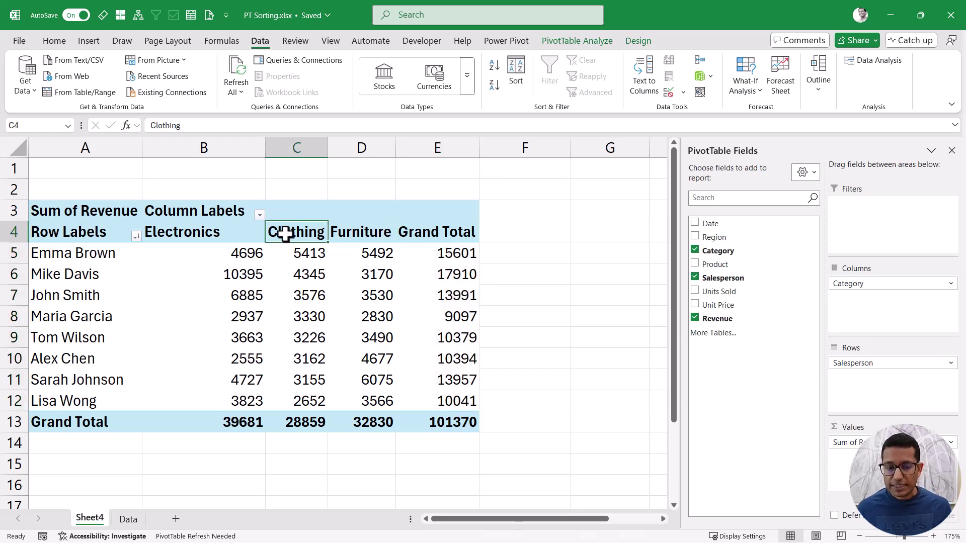
pyautogui.click(220, 233)
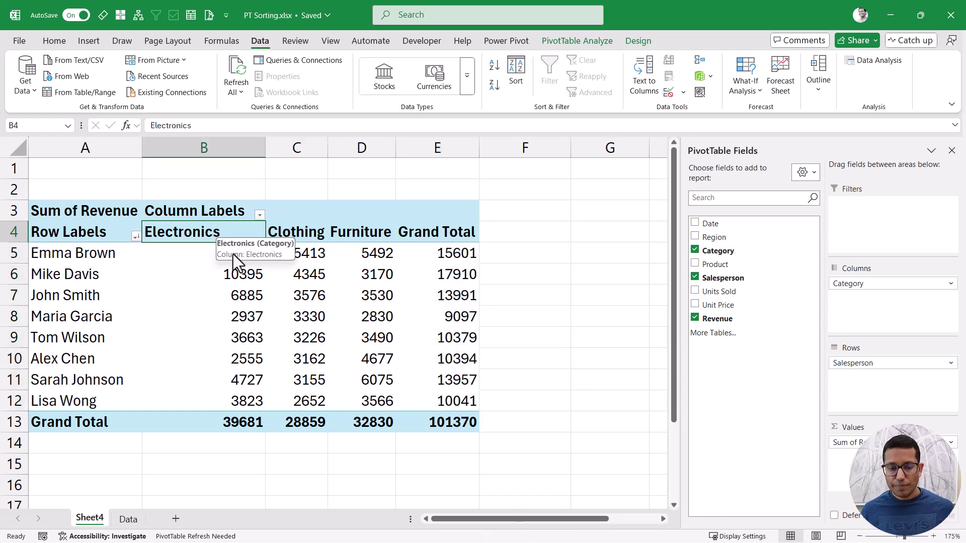
pyautogui.click(351, 235)
pyautogui.moveTo(329, 243)
pyautogui.mouseDown()
pyautogui.moveTo(208, 244)
pyautogui.moveTo(342, 239)
pyautogui.moveTo(330, 244)
pyautogui.mouseUp()
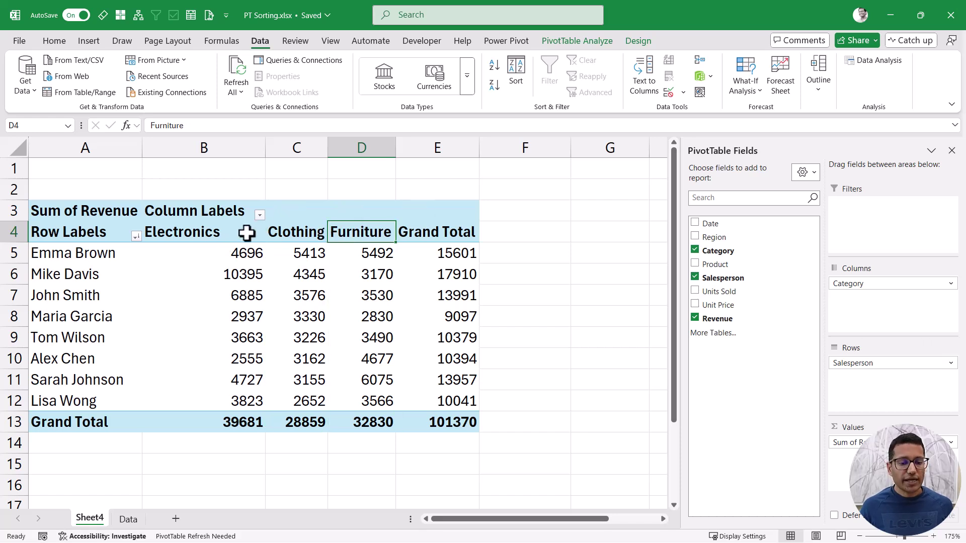
pyautogui.click(214, 236)
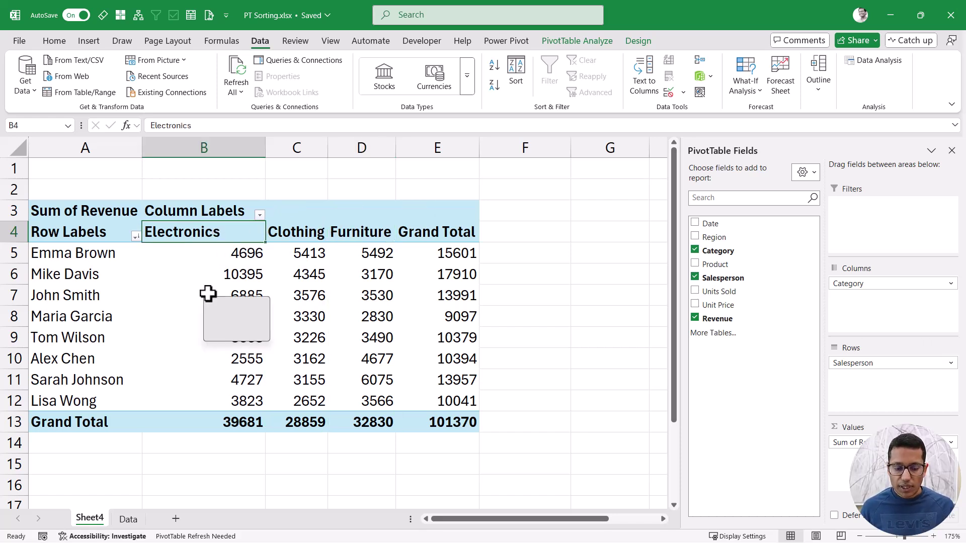
pyautogui.write('Furniture')
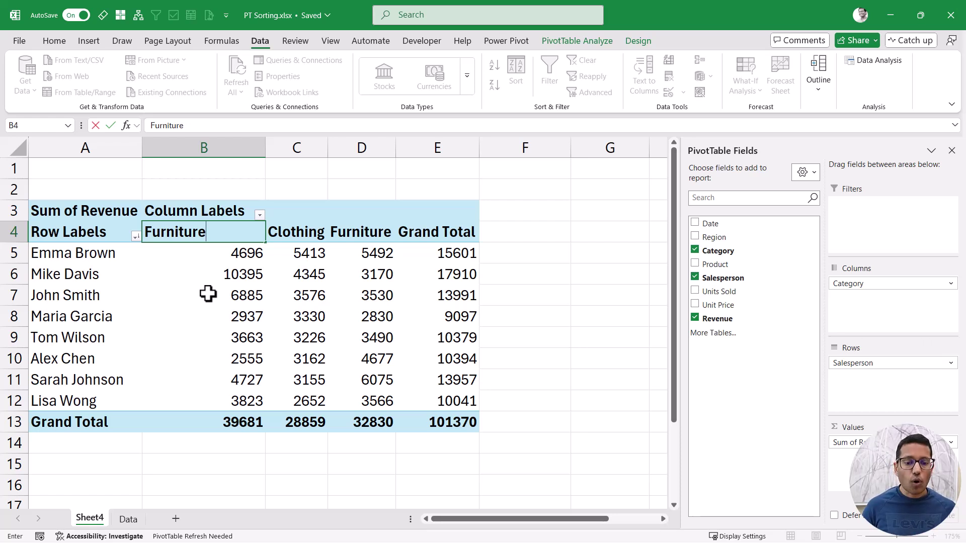
pyautogui.press('Return')
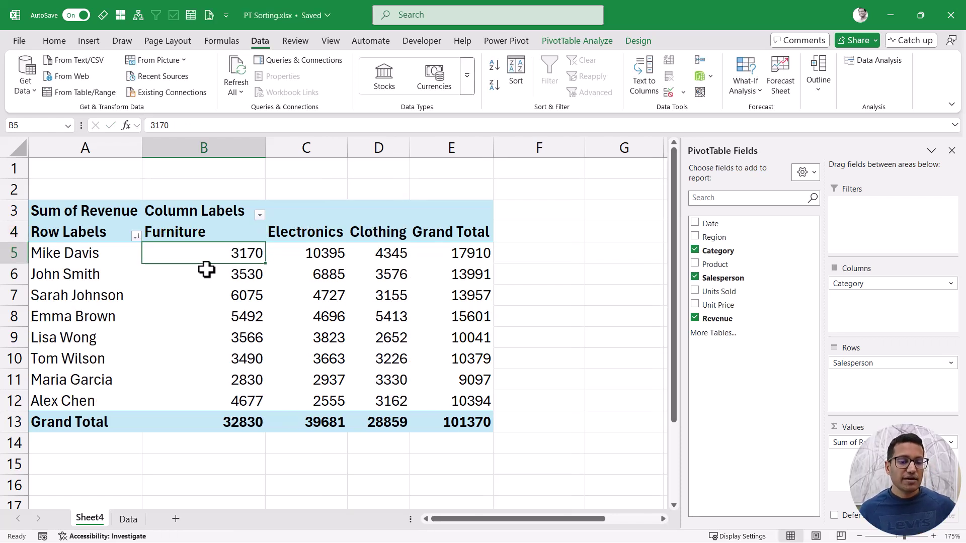
# Compare the Furniture, Electronics and Clothing columns to see which one the salesperson sort follows
pyautogui.moveTo(209, 231); pyautogui.dragTo(207, 393)
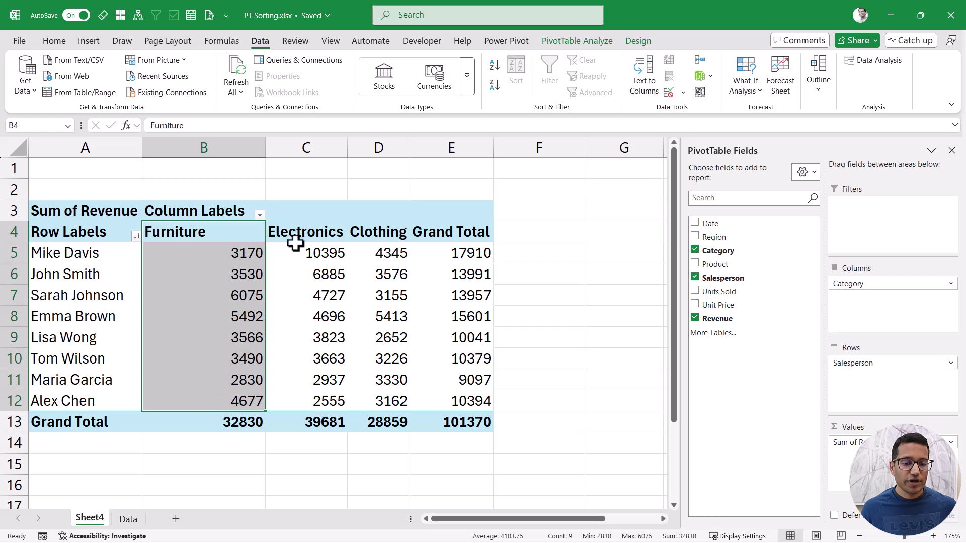
pyautogui.moveTo(296, 236); pyautogui.dragTo(316, 381)
pyautogui.moveTo(377, 240); pyautogui.dragTo(388, 401)
pyautogui.click(315, 255)
pyautogui.moveTo(315, 255); pyautogui.dragTo(324, 401)
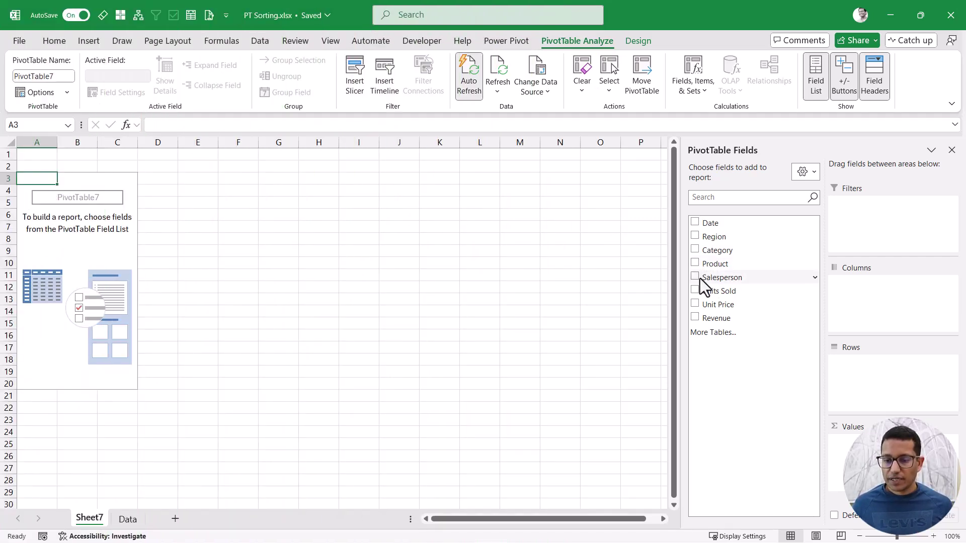
# Build the new PivotTable with Salesperson as rows, Category as columns and Revenue as values, and review its default label order
pyautogui.moveTo(713, 278); pyautogui.dragTo(891, 372)
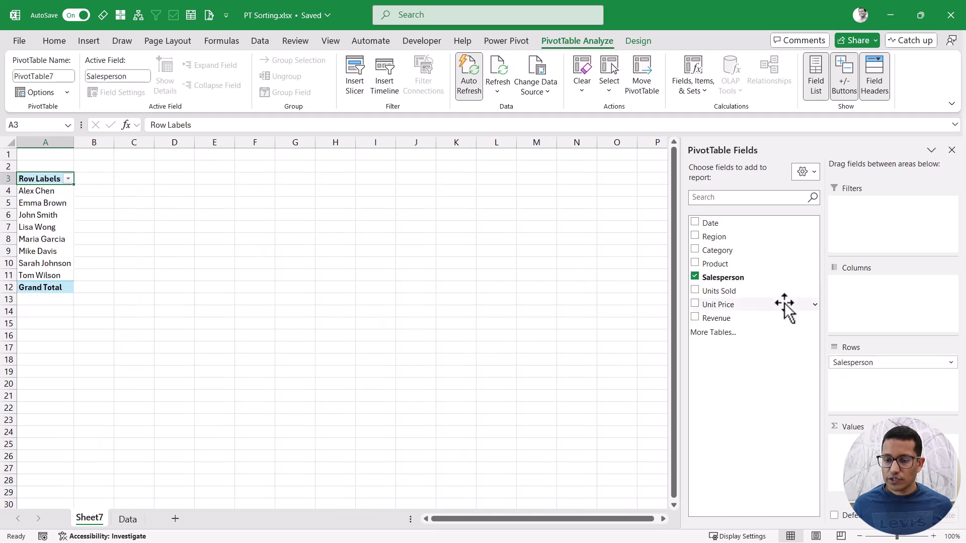
pyautogui.moveTo(723, 324); pyautogui.dragTo(850, 450)
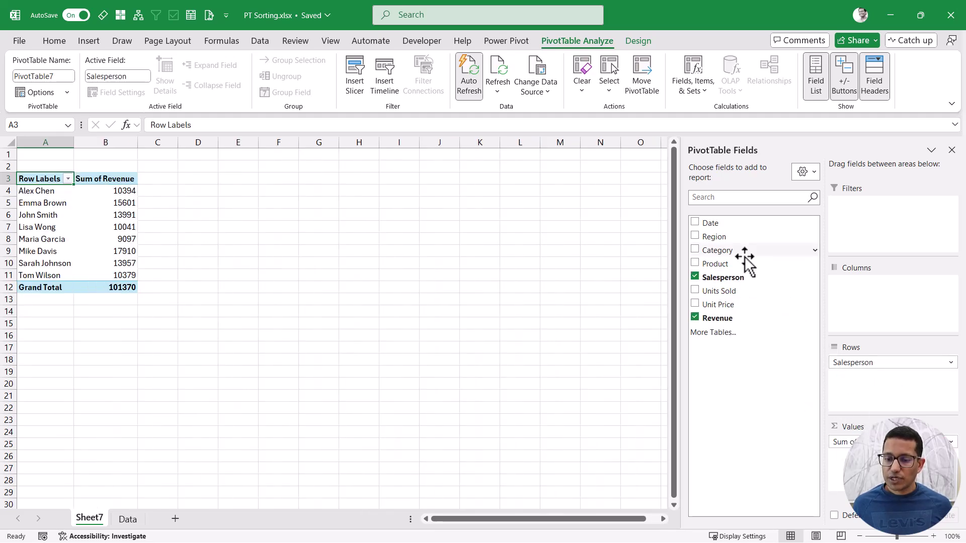
pyautogui.moveTo(729, 251); pyautogui.dragTo(866, 287)
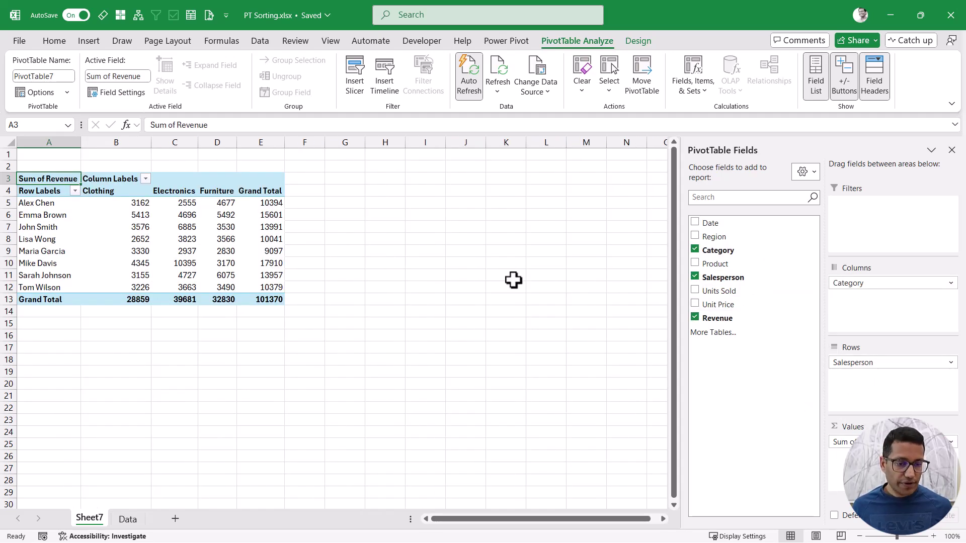
pyautogui.scroll(4, 330, 281)
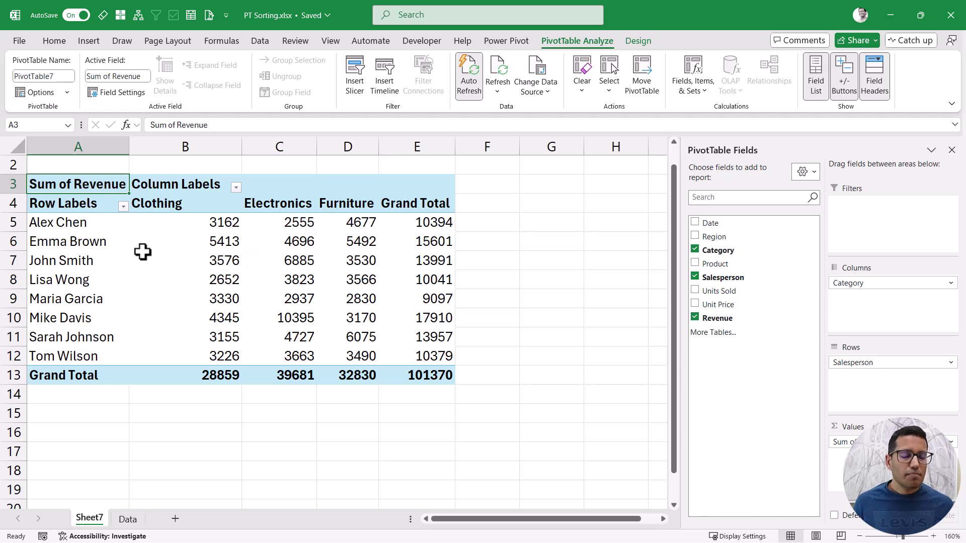
pyautogui.moveTo(86, 243); pyautogui.dragTo(73, 378)
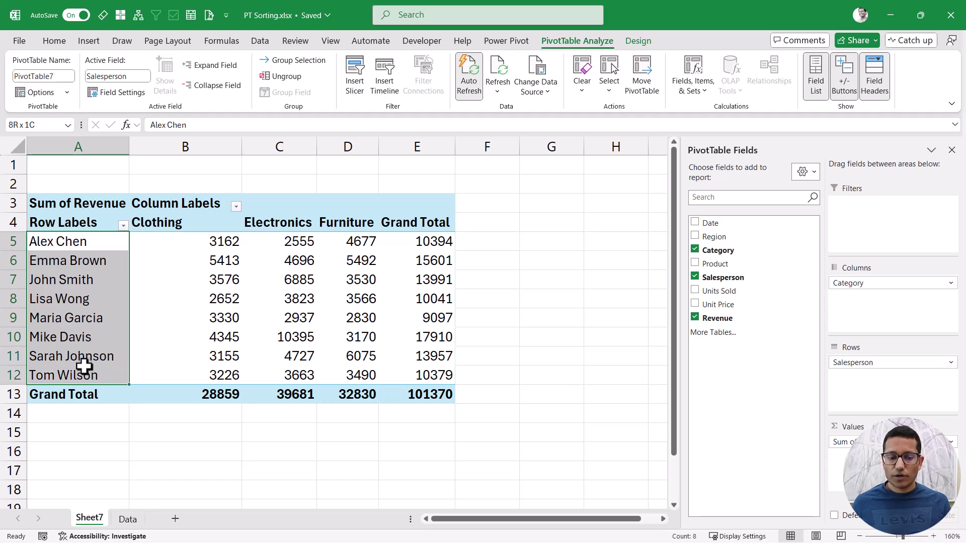
pyautogui.moveTo(155, 221); pyautogui.dragTo(339, 222)
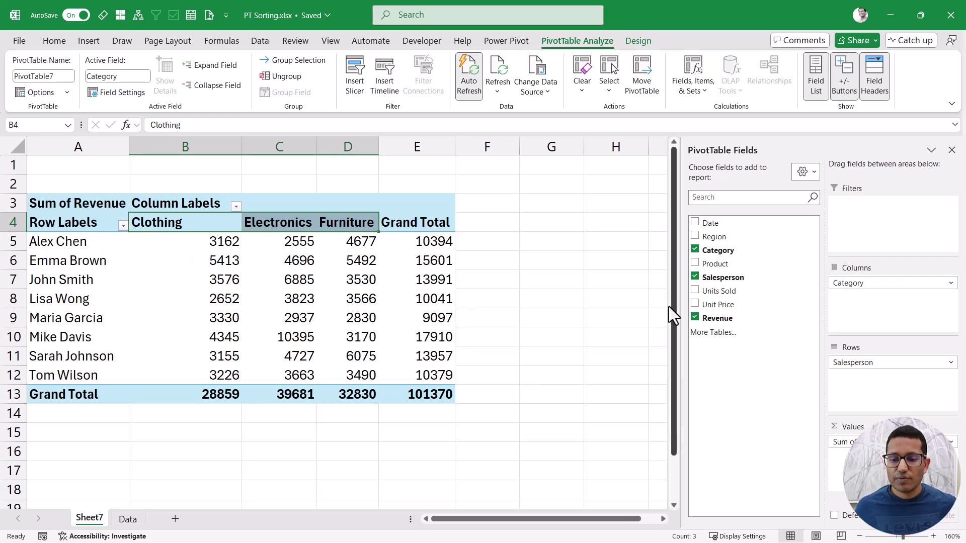
# Replace the Salesperson and Category fields with Date in the PivotTable and check the order of the month labels
pyautogui.click(695, 277)
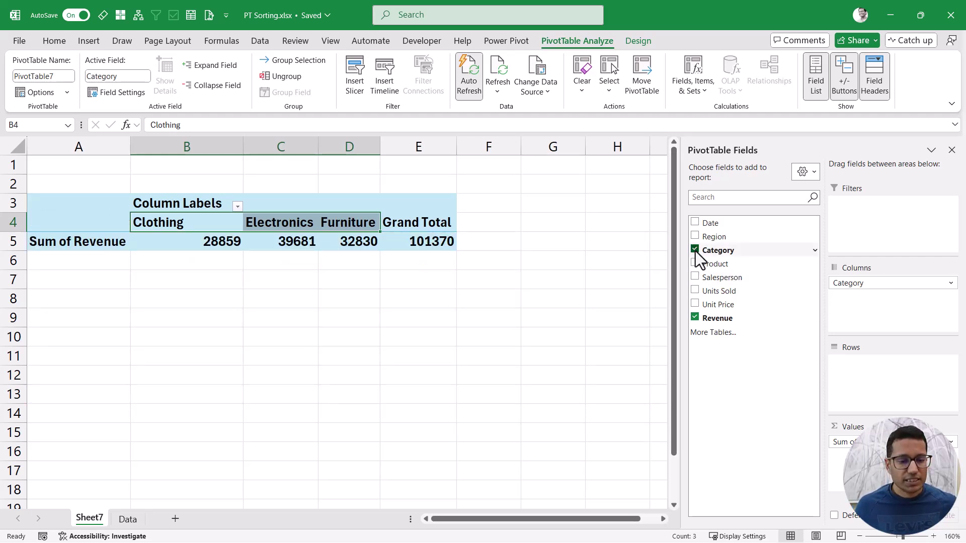
pyautogui.click(694, 249)
pyautogui.click(694, 222)
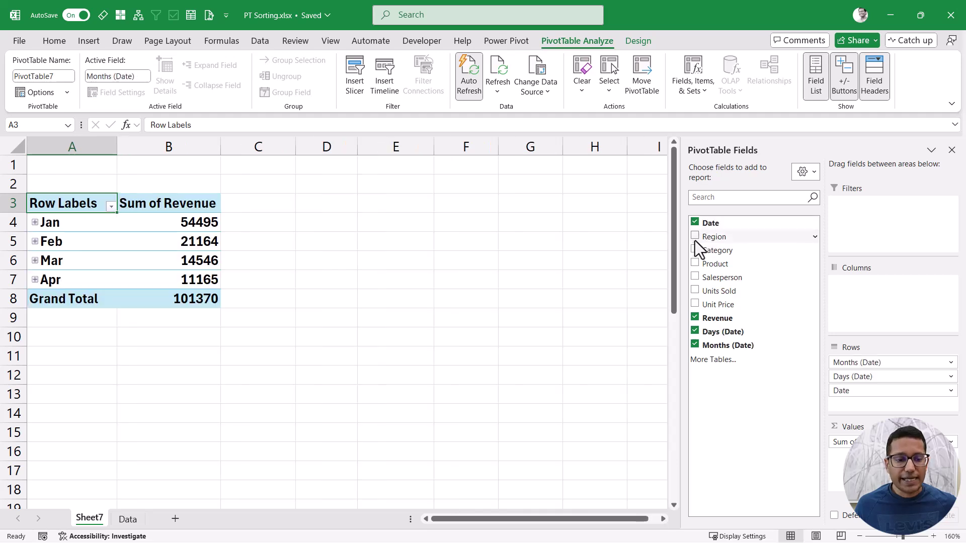
pyautogui.moveTo(79, 224); pyautogui.dragTo(77, 275)
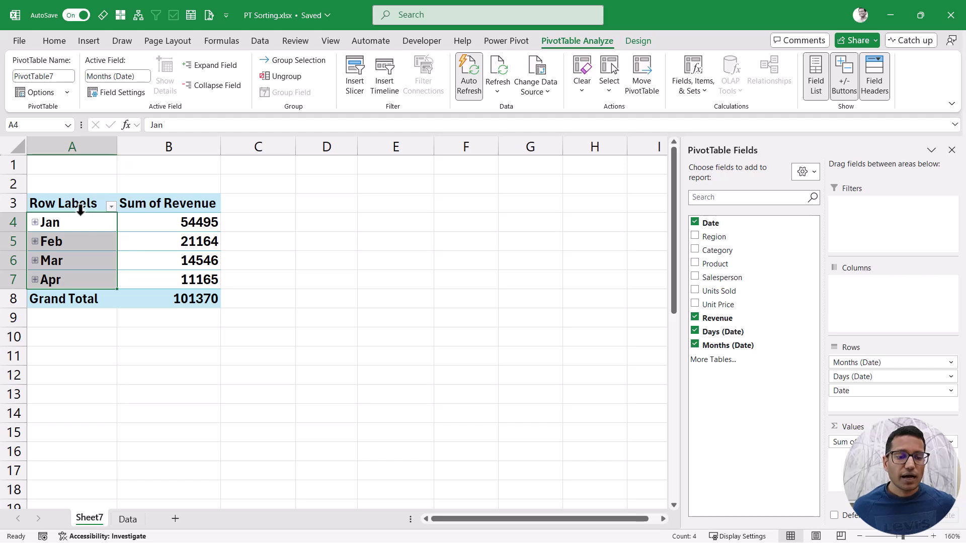
# Examine the custom lists offered as first key sort order for the Months (Date) field, with automatic sorting turned off
pyautogui.click(73, 229)
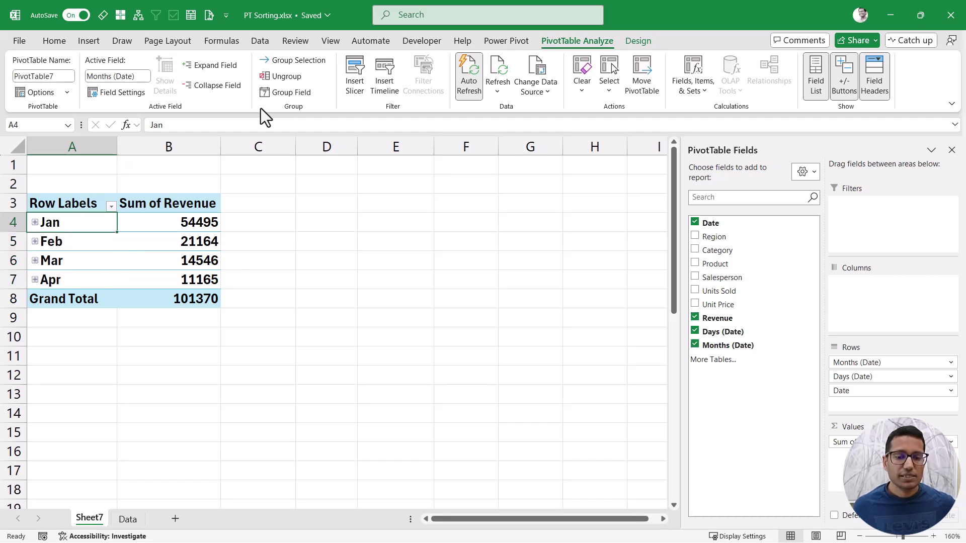
pyautogui.click(260, 41)
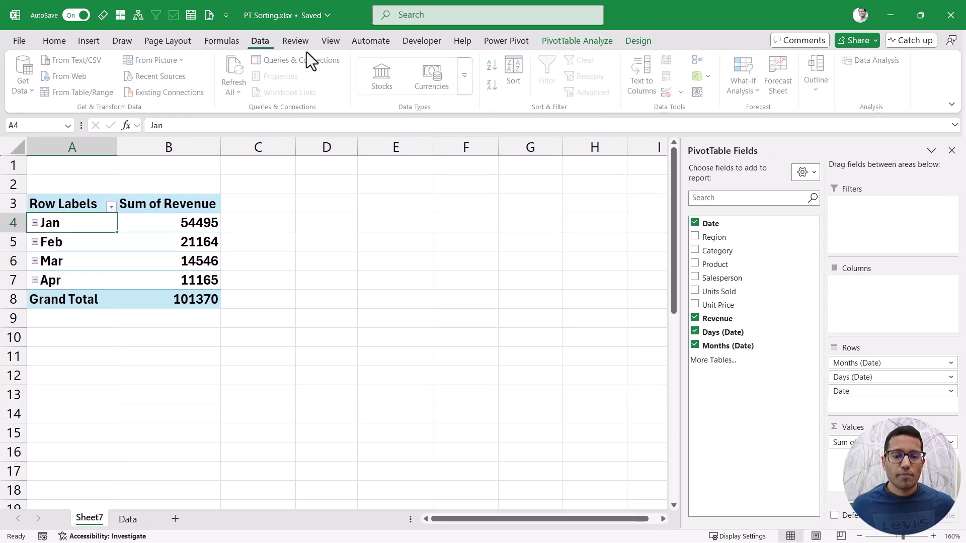
pyautogui.click(516, 75)
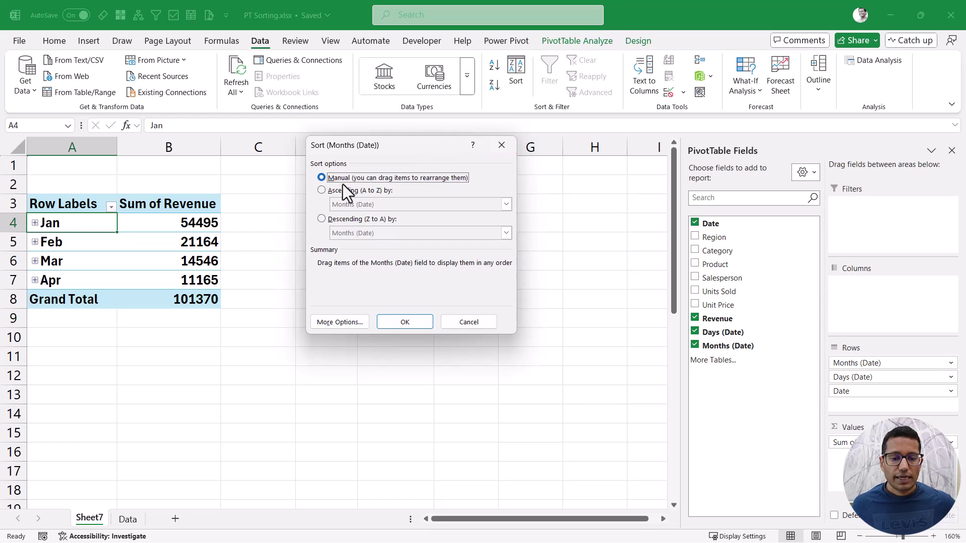
pyautogui.click(348, 321)
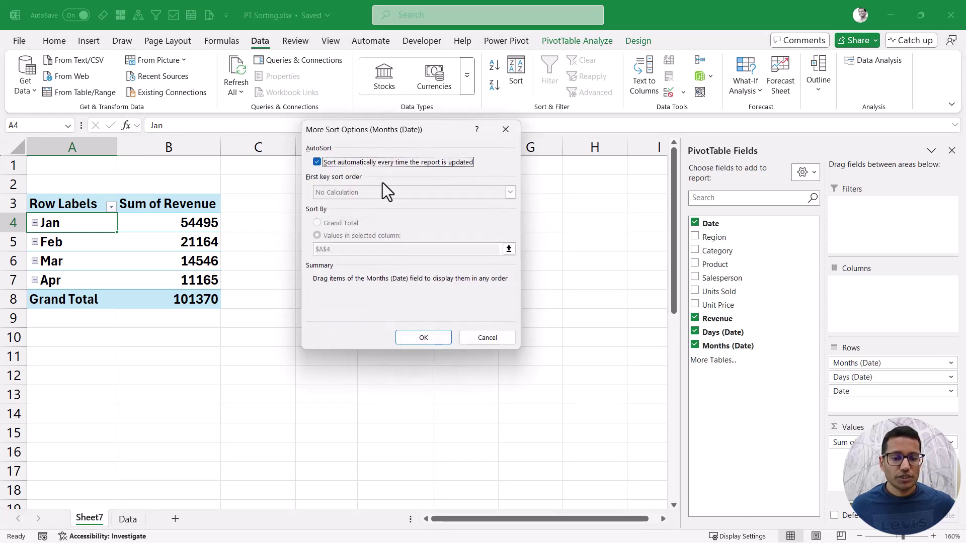
pyautogui.click(317, 163)
pyautogui.click(361, 196)
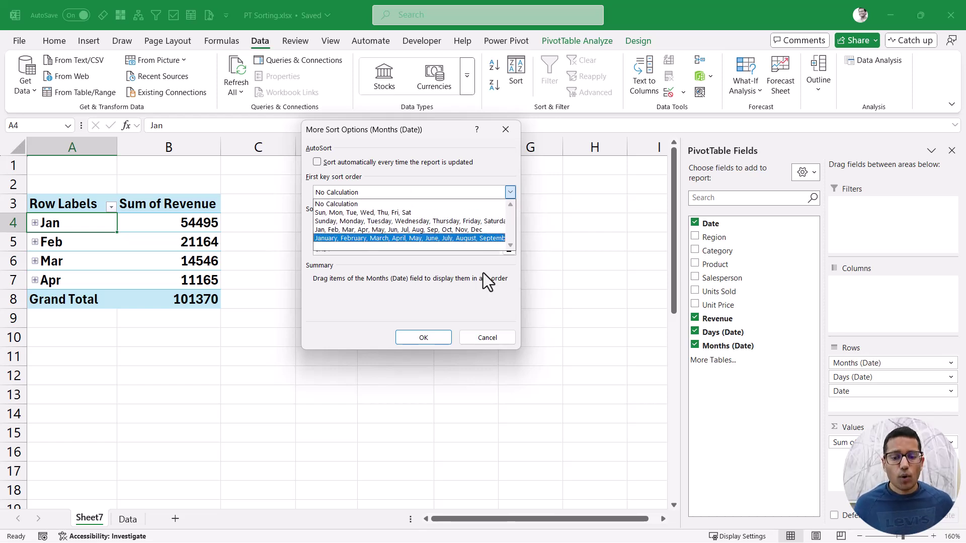
pyautogui.click(373, 162)
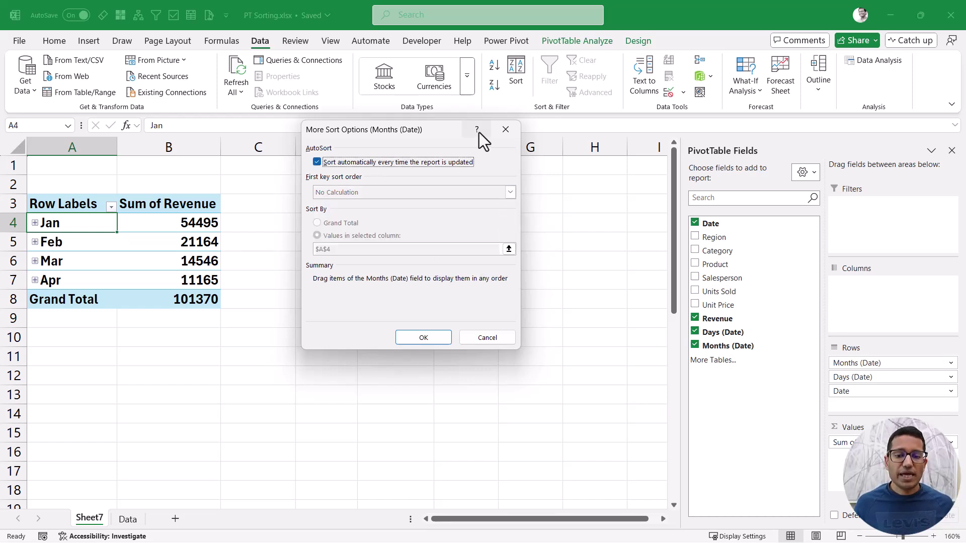
pyautogui.click(506, 129)
pyautogui.click(502, 145)
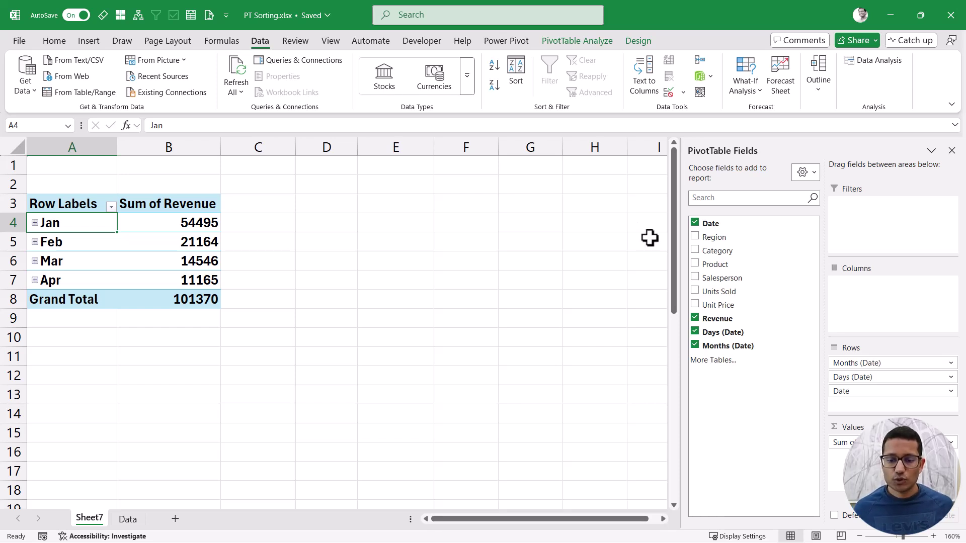
# Remove the Date, Days and Months fields and lay out the PivotTable with Salesperson as rows and Category as columns
pyautogui.click(695, 223)
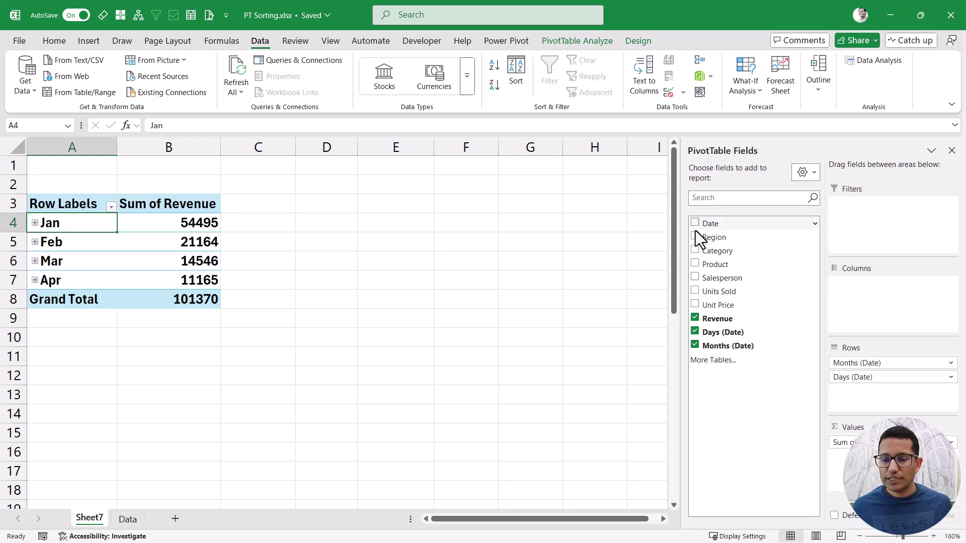
pyautogui.click(694, 332)
pyautogui.click(695, 346)
pyautogui.moveTo(722, 278); pyautogui.dragTo(855, 368)
pyautogui.moveTo(722, 255); pyautogui.dragTo(890, 322)
# Examine the order of the Clothing, Electronics and Furniture labels across the PivotTable columns
pyautogui.moveTo(185, 227); pyautogui.dragTo(339, 227)
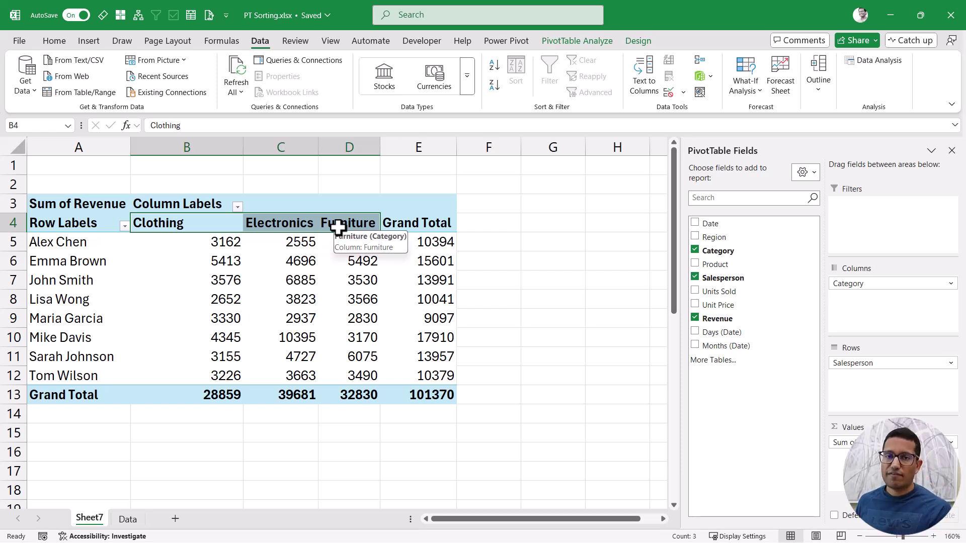
pyautogui.moveTo(218, 221); pyautogui.dragTo(340, 225)
pyautogui.moveTo(342, 281)
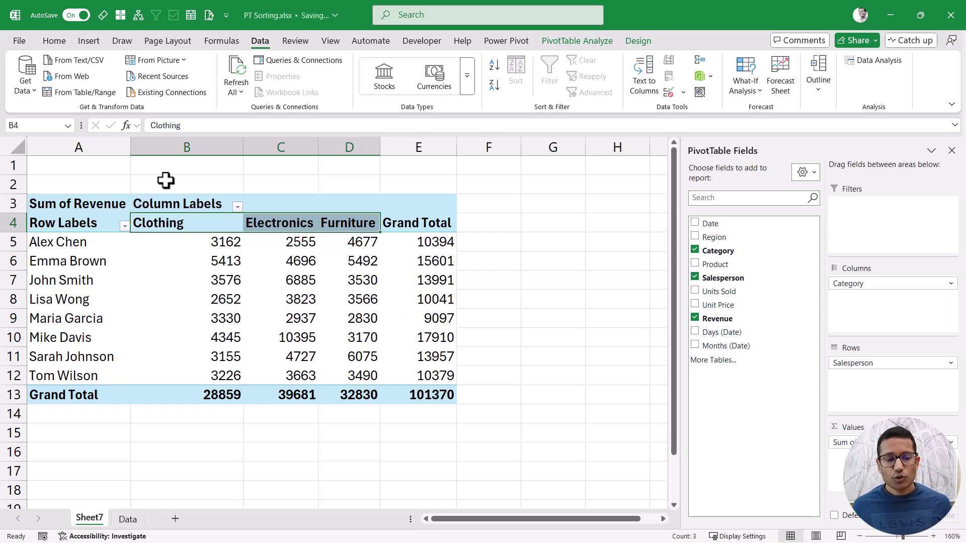
# Open the custom lists editor from the advanced program options for sorts and fill sequences
pyautogui.click(23, 43)
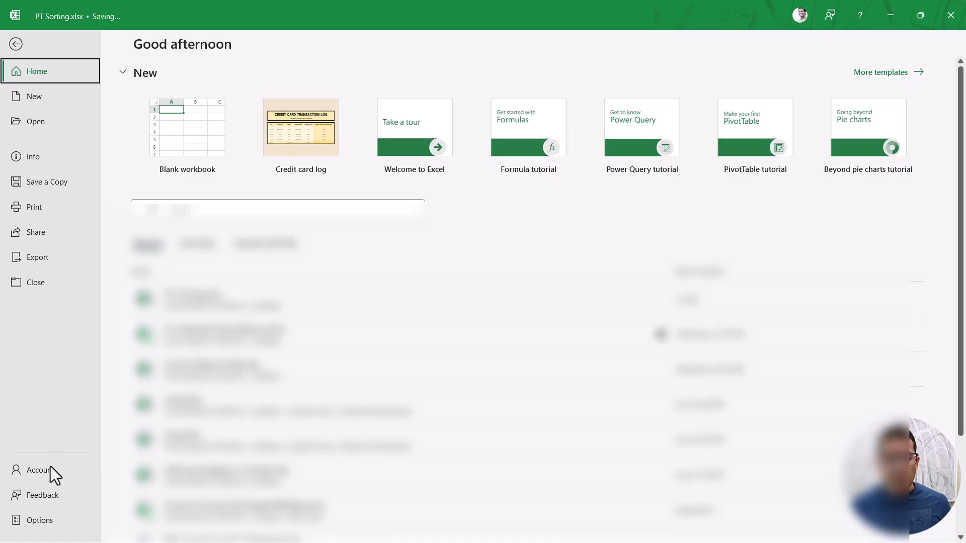
pyautogui.click(39, 523)
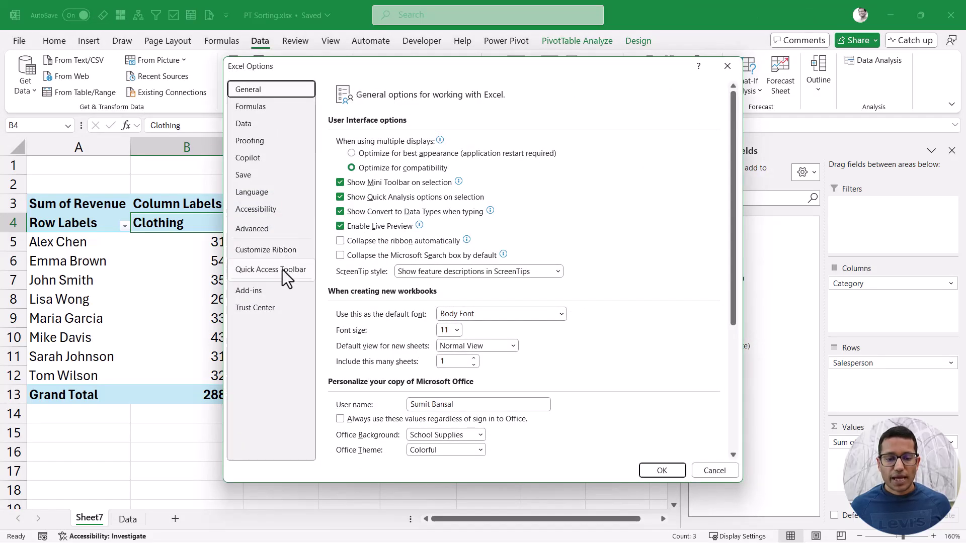
pyautogui.click(264, 231)
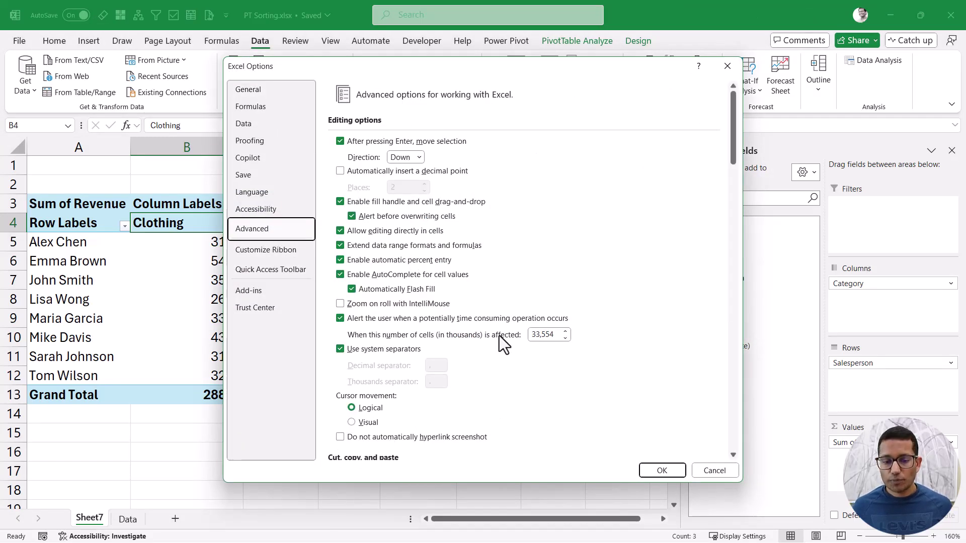
pyautogui.scroll(-10, 499, 336)
pyautogui.scroll(-15, 499, 336)
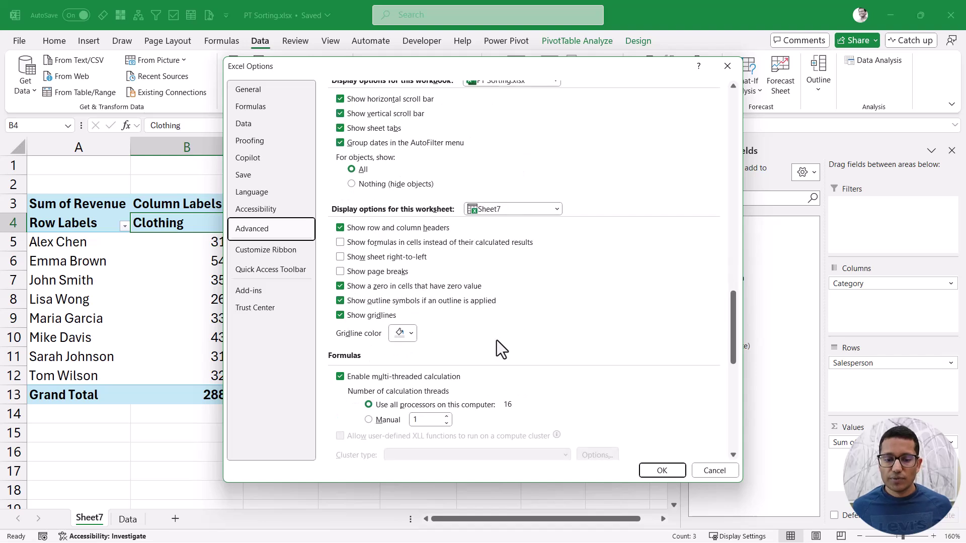
pyautogui.scroll(-3, 491, 382)
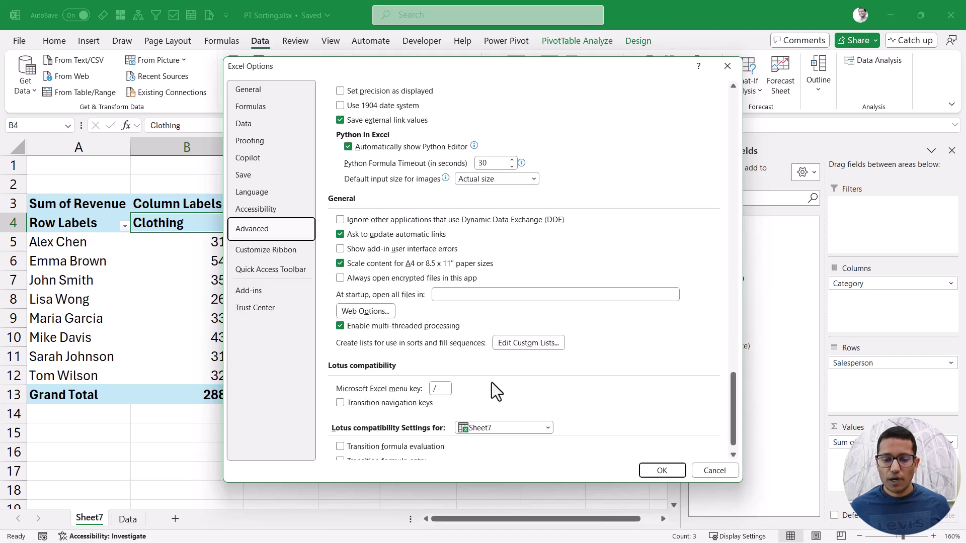
pyautogui.click(514, 330)
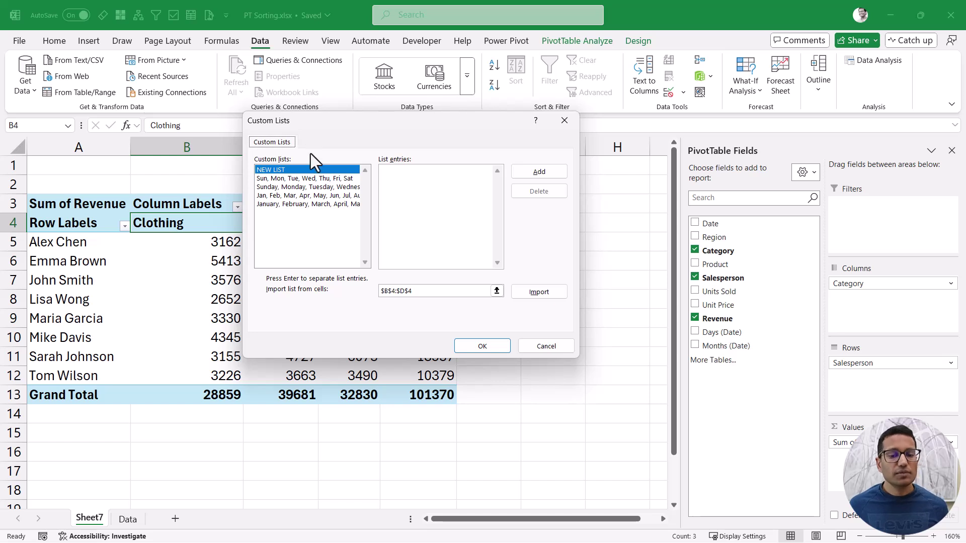
# Add a custom list with the entries Furniture, Clothing, Electronics and close the options
pyautogui.click(412, 183)
pyautogui.write('Furniture')
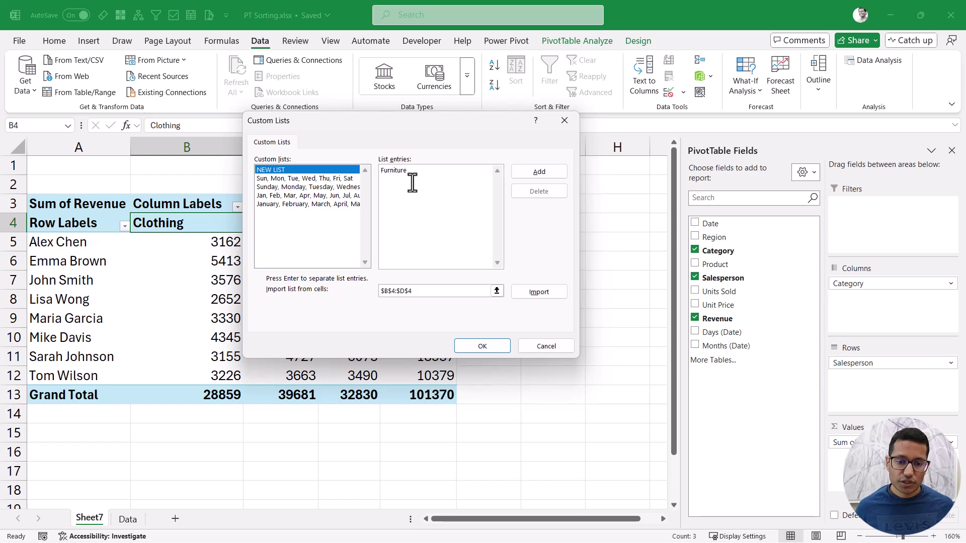
pyautogui.press('Return')
pyautogui.write('Clothing')
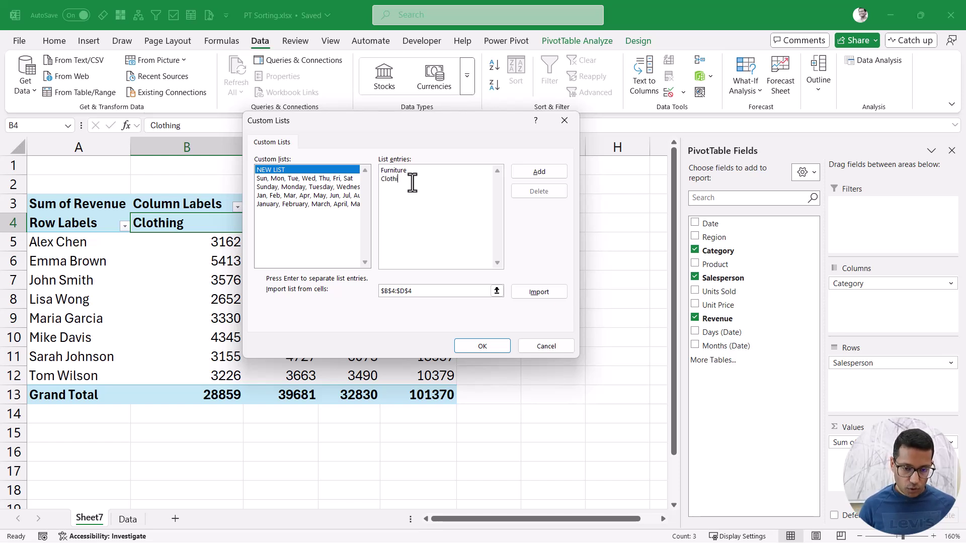
pyautogui.press('Return')
pyautogui.write('Electronics')
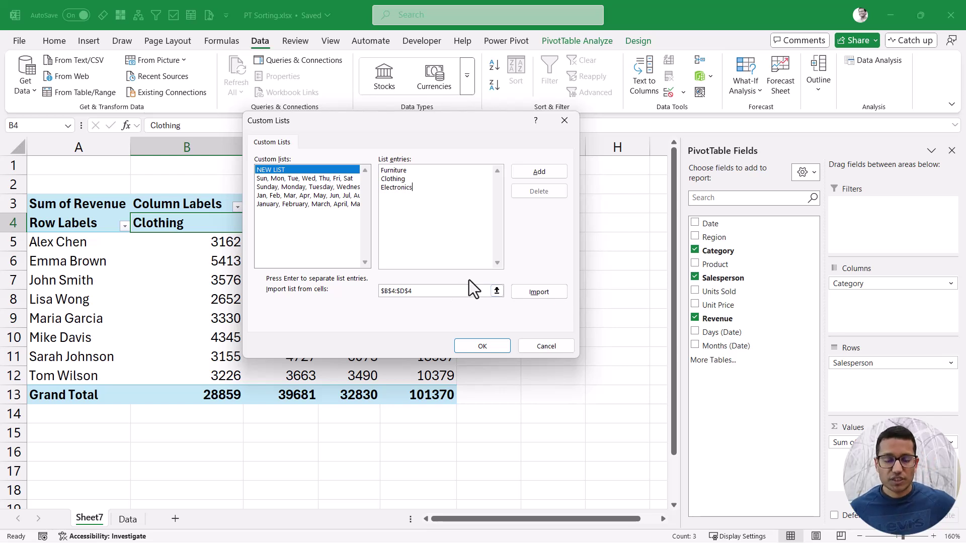
pyautogui.click(522, 171)
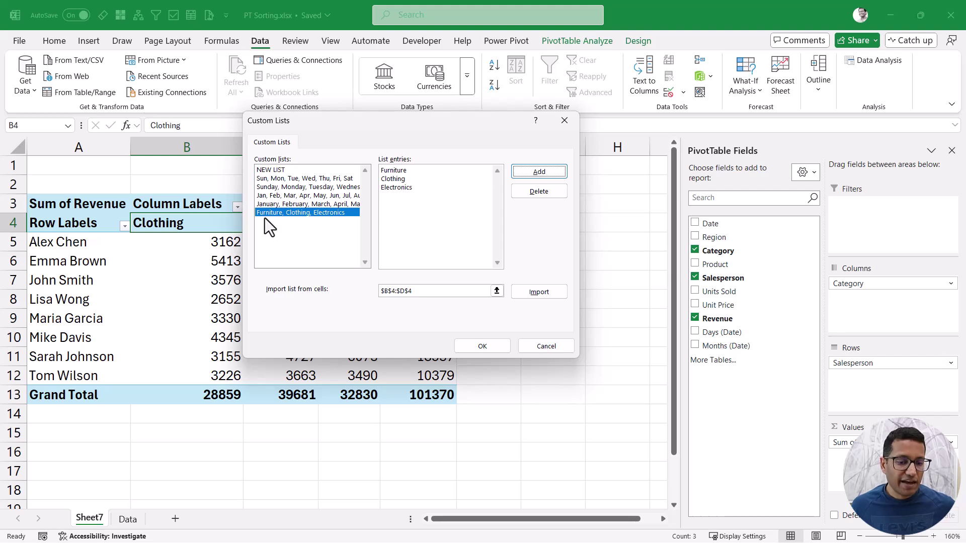
pyautogui.click(462, 346)
pyautogui.click(727, 66)
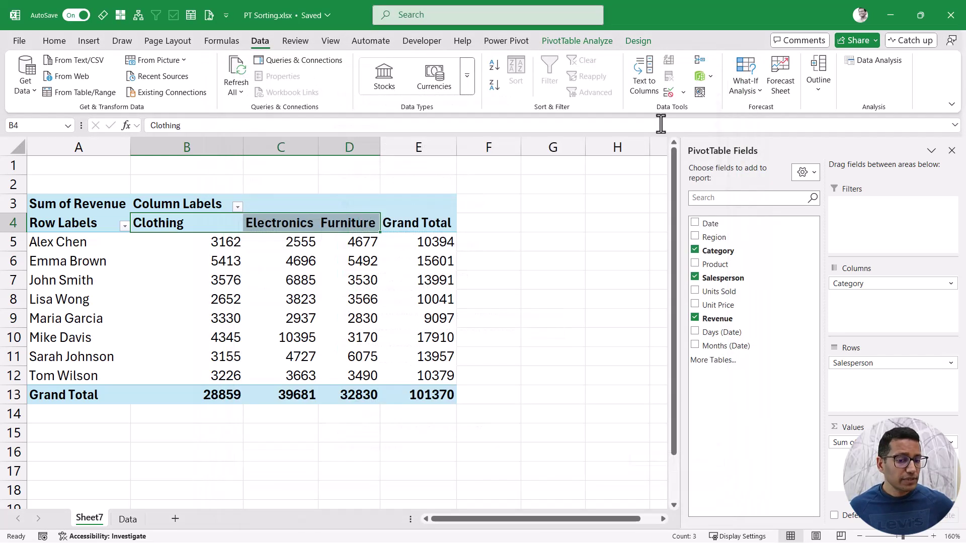
# Delete the Sheet7 worksheet containing the old PivotTable
pyautogui.rightClick(96, 520)
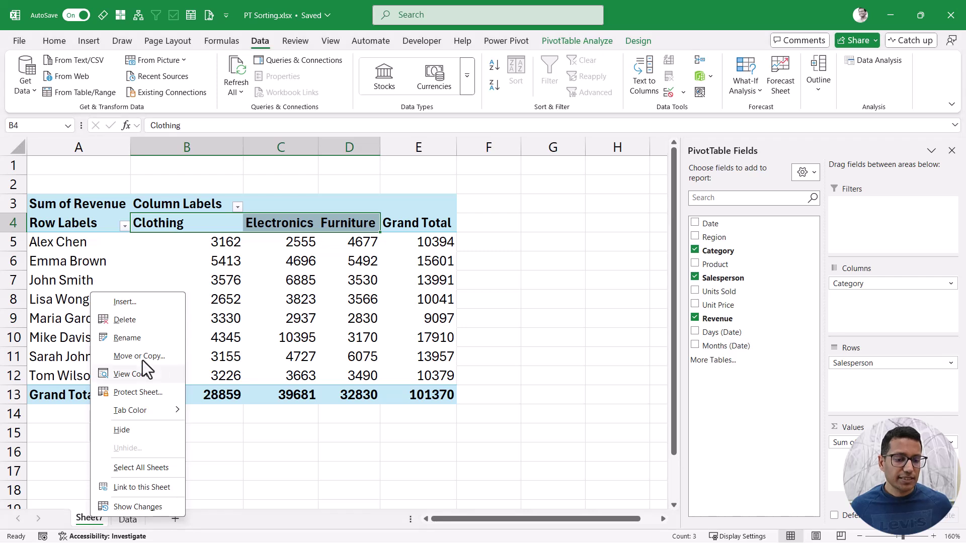
pyautogui.click(141, 321)
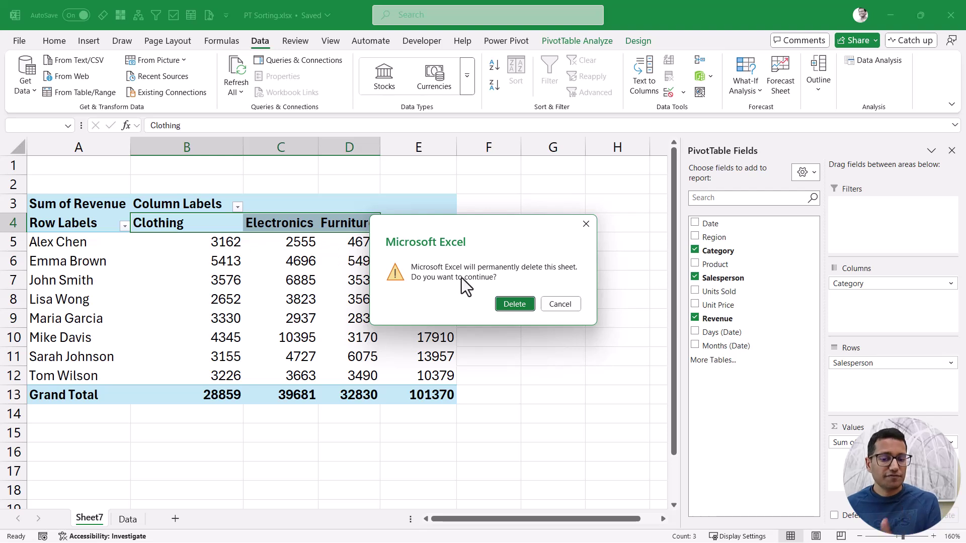
pyautogui.click(513, 305)
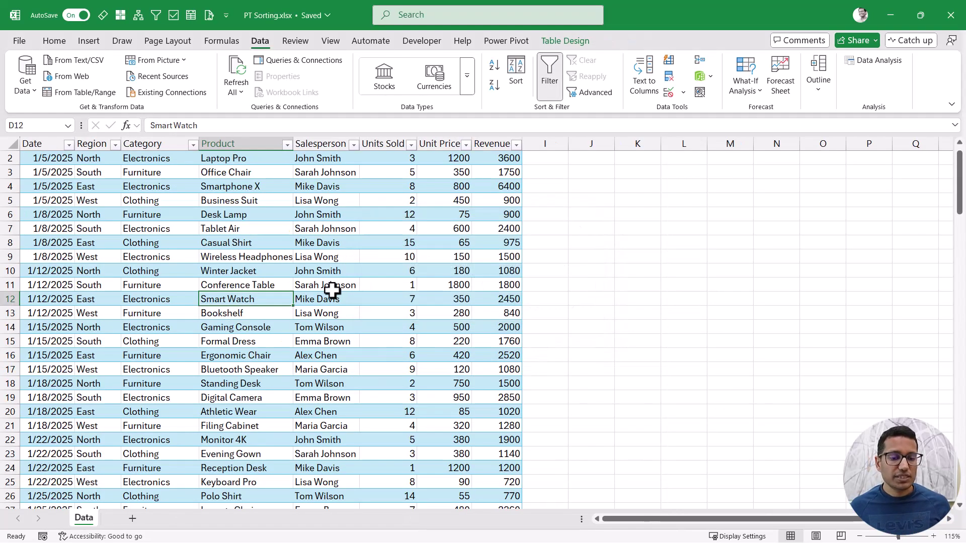
# Create a PivotTable from Table1 of the Data sheet on a new worksheet
pyautogui.click(165, 285)
pyautogui.hotkey('alt', 'n')
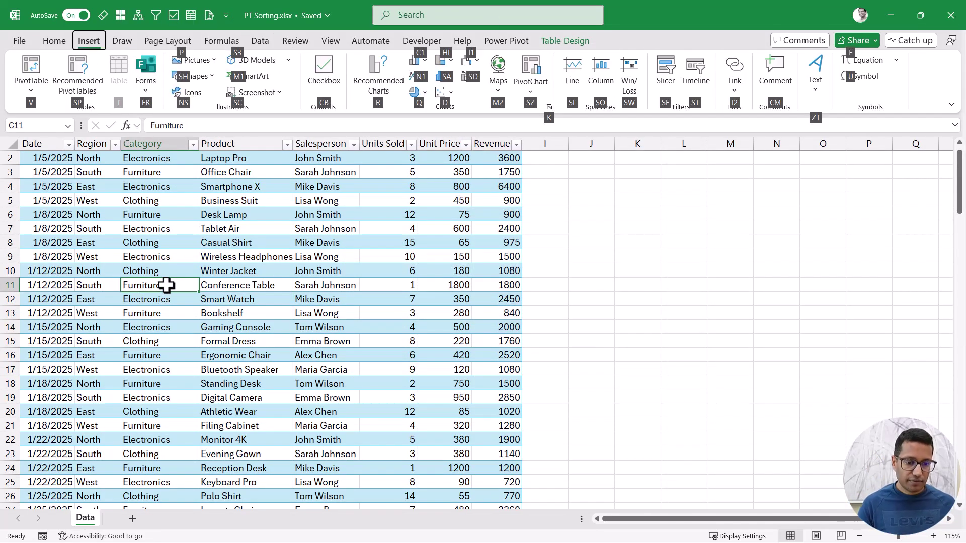
pyautogui.press('alt')
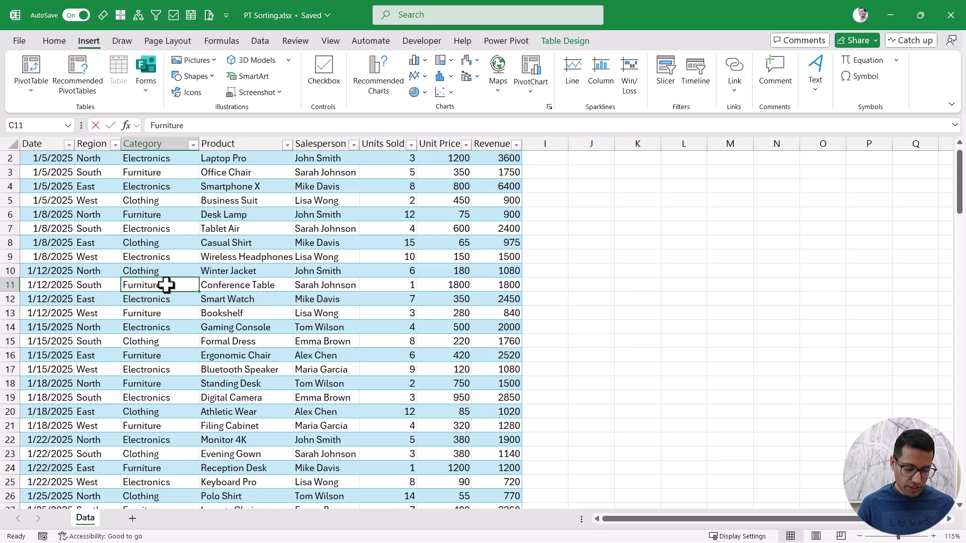
pyautogui.write('nvt')
pyautogui.press('Escape')
pyautogui.hotkey('alt', 'n')
pyautogui.press('v')
pyautogui.press('t')
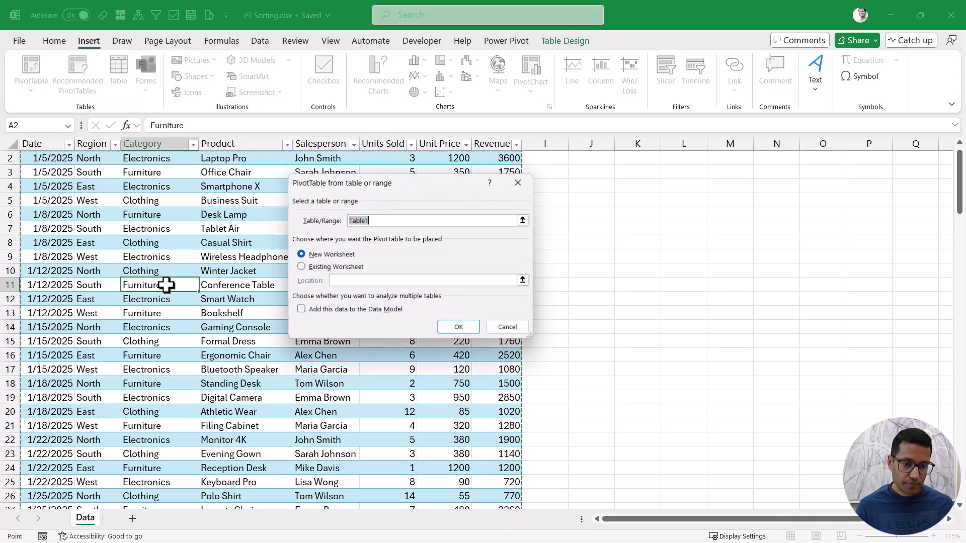
pyautogui.click(452, 331)
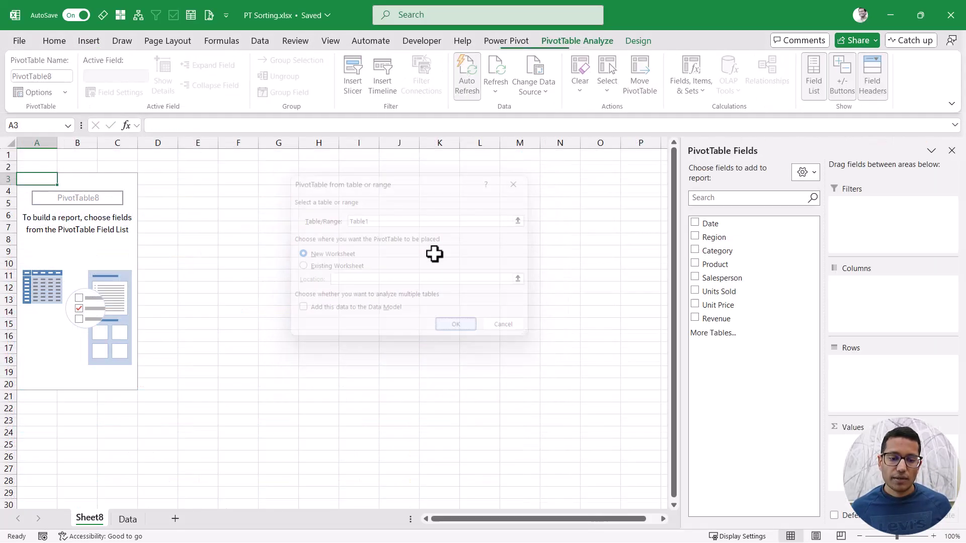
# Lay out the PivotTable with Salesperson as rows, Category as columns and Revenue as values, and check the category label order
pyautogui.moveTo(722, 278); pyautogui.dragTo(862, 364)
pyautogui.click(723, 318)
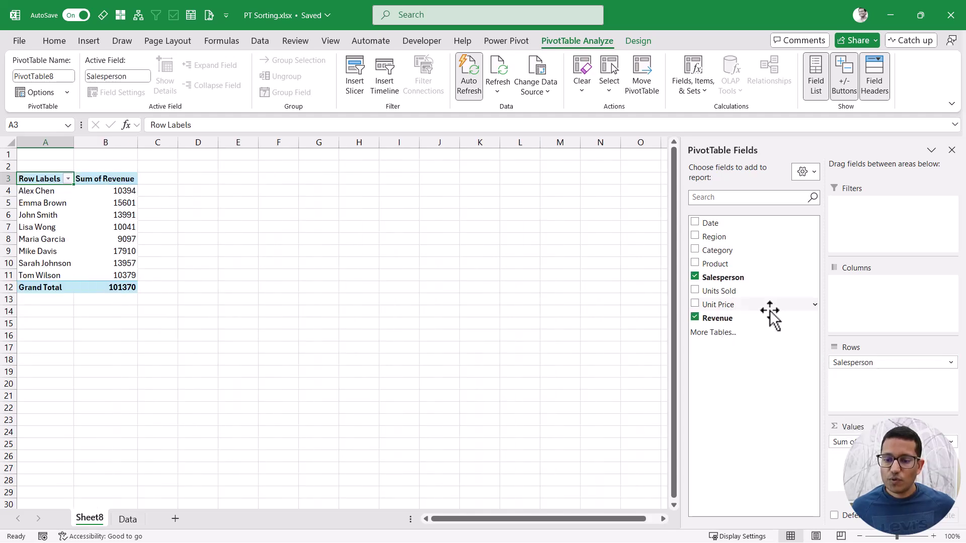
pyautogui.moveTo(716, 250); pyautogui.dragTo(898, 322)
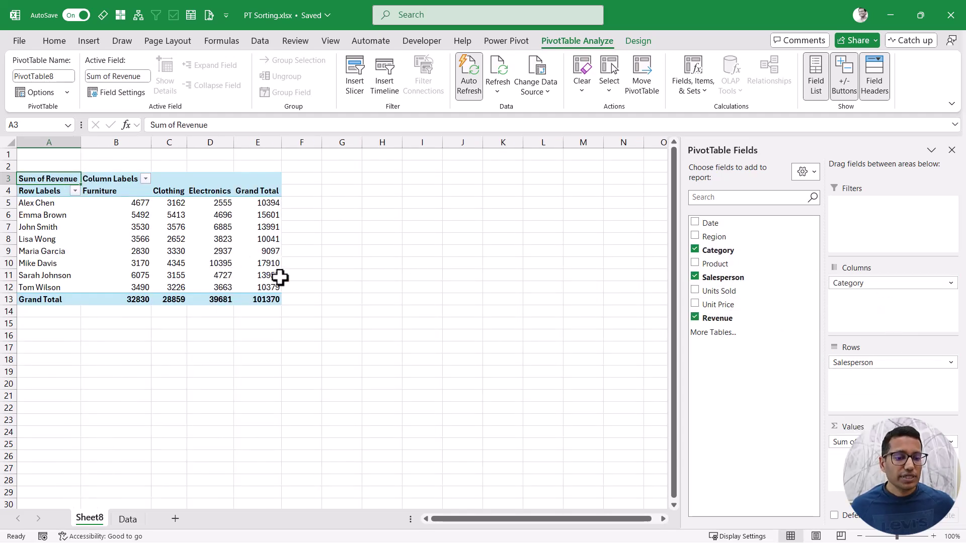
pyautogui.scroll(7, 277, 276)
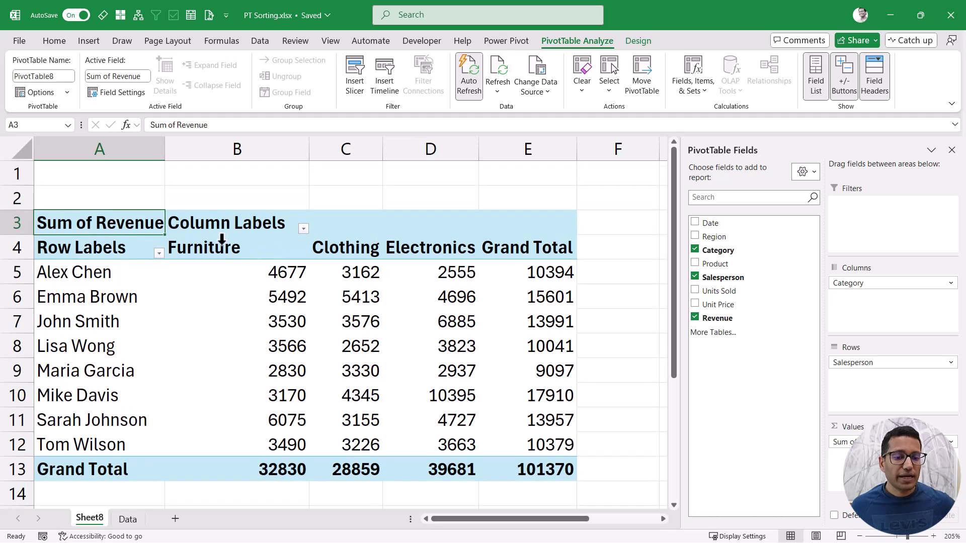
pyautogui.moveTo(201, 248); pyautogui.dragTo(406, 248)
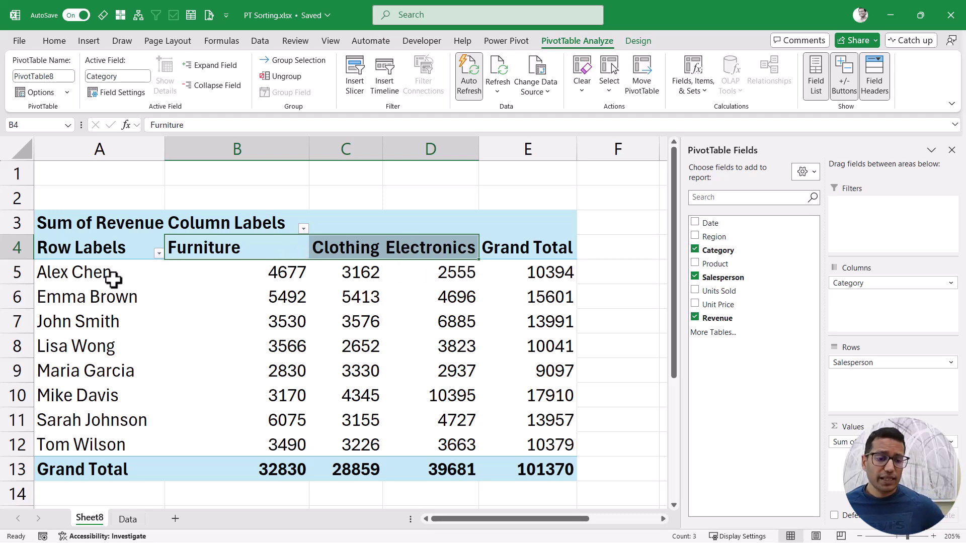
# Turn off automatic sorting for the Category field and set its first key sort order to the Furniture, Clothing, Electronics list
pyautogui.click(209, 247)
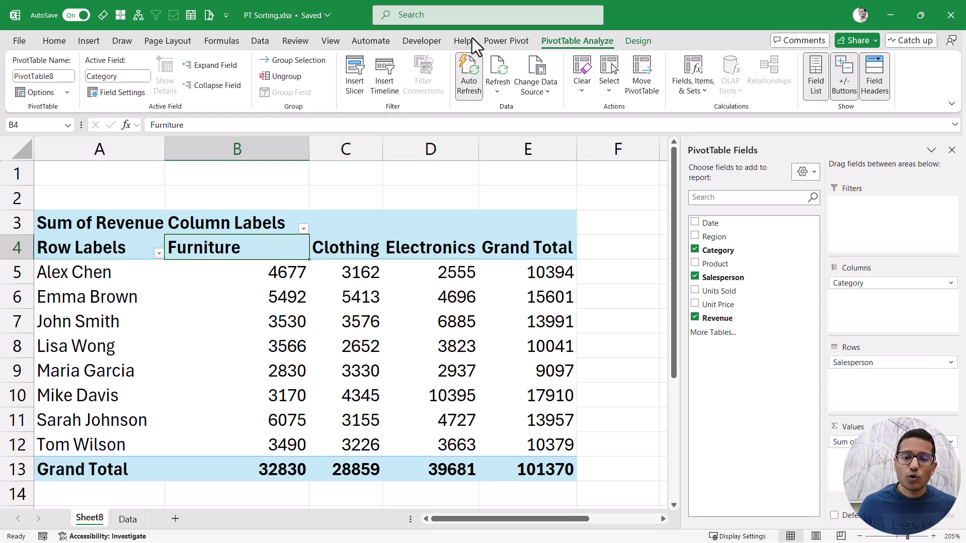
pyautogui.click(262, 41)
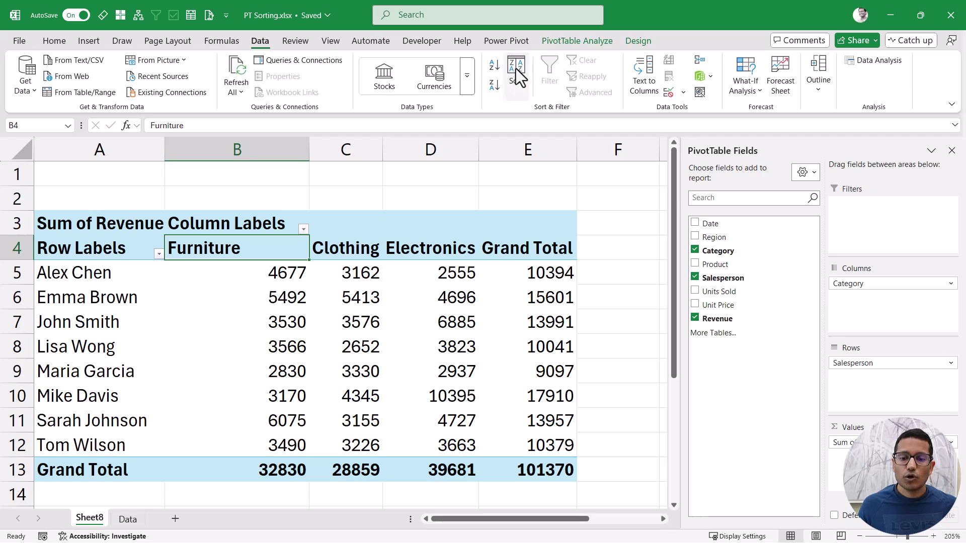
pyautogui.click(515, 75)
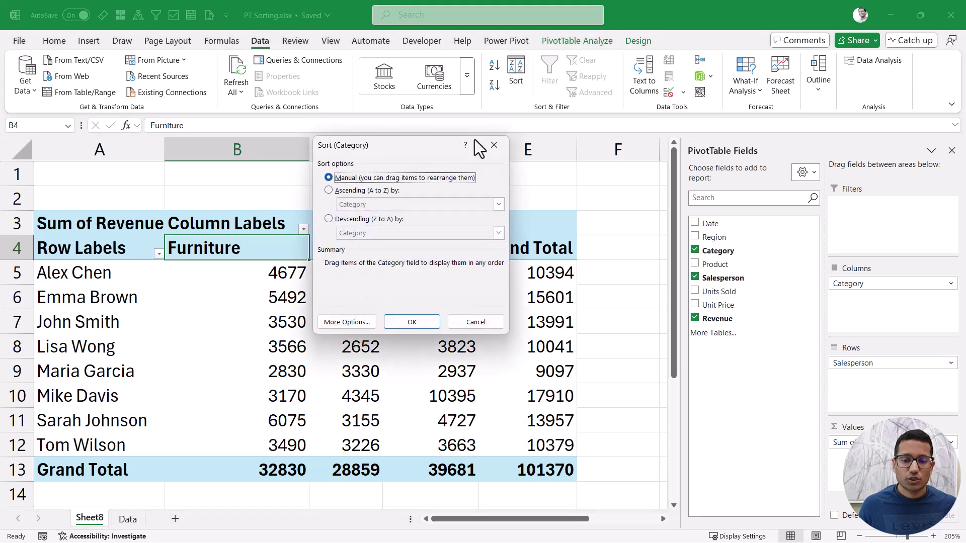
pyautogui.click(346, 321)
pyautogui.click(317, 162)
pyautogui.click(347, 193)
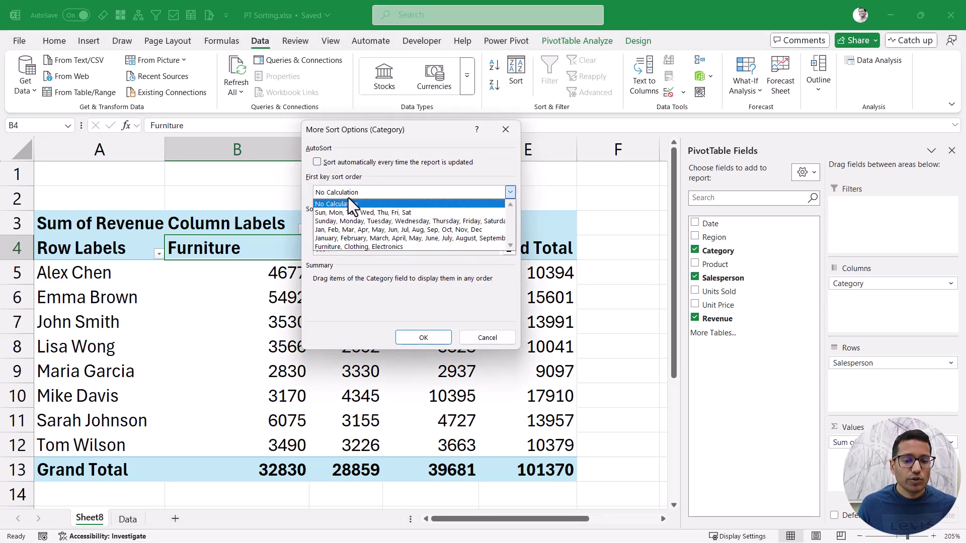
pyautogui.click(346, 246)
pyautogui.click(427, 338)
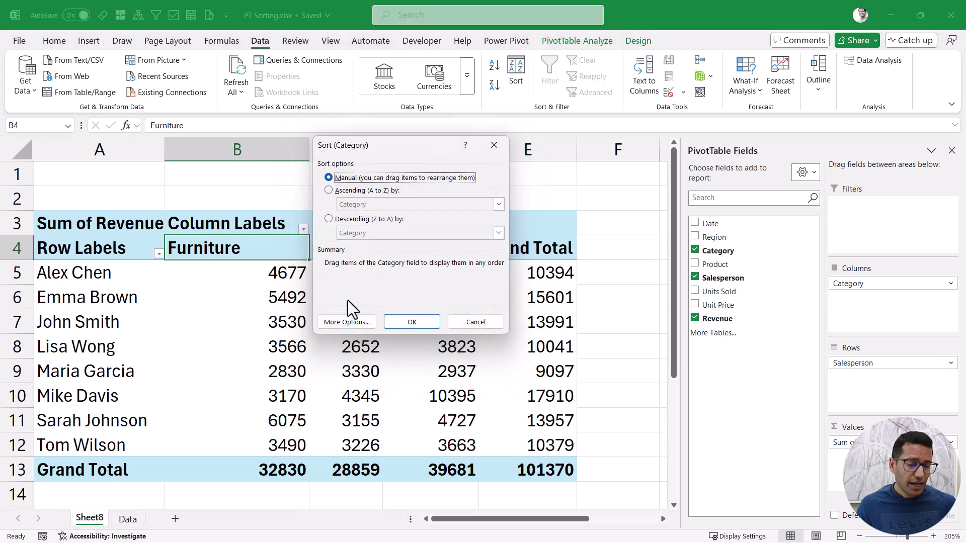
pyautogui.click(410, 322)
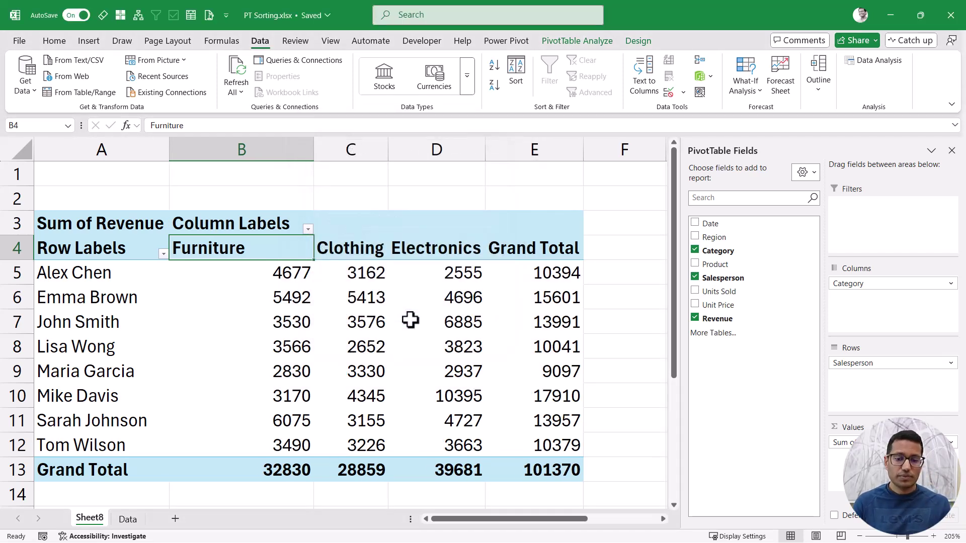